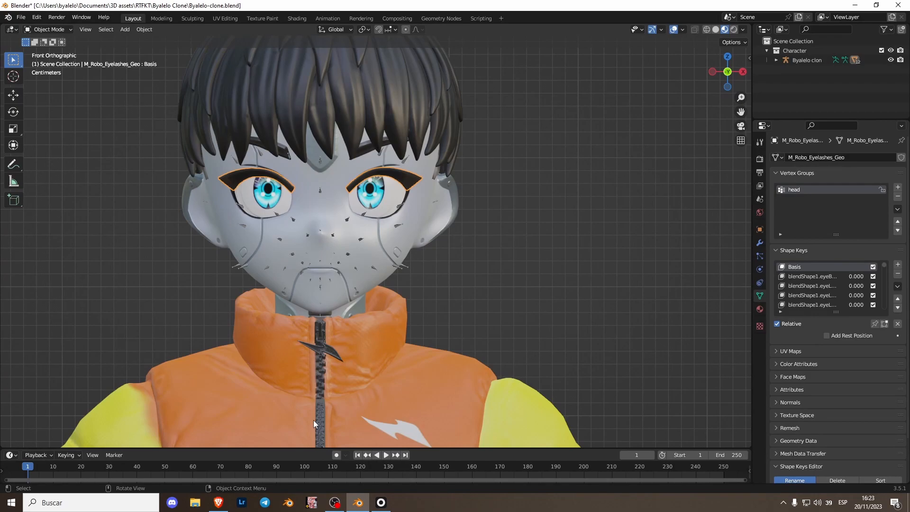
# Step: Raise the whole character about 0.052 m along the Z axis so the sandals sit near the floor line
pyautogui.scroll(-7, 302, 335)
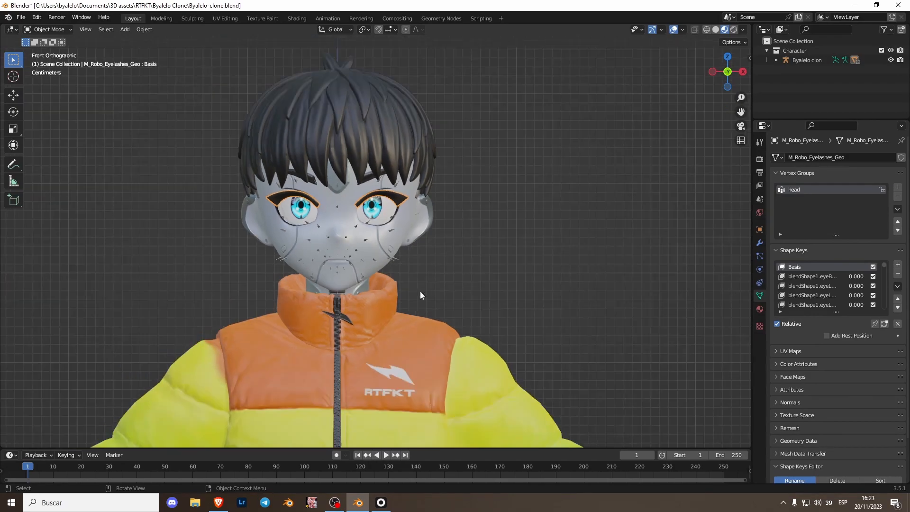
pyautogui.moveTo(400, 263); pyautogui.dragTo(626, 305, button='middle')
pyautogui.click(722, 75)
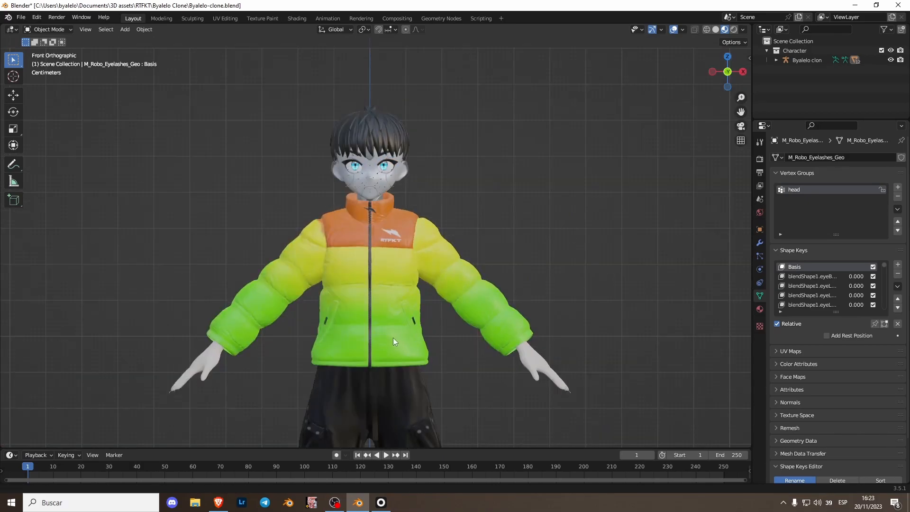
pyautogui.scroll(-4, 394, 339)
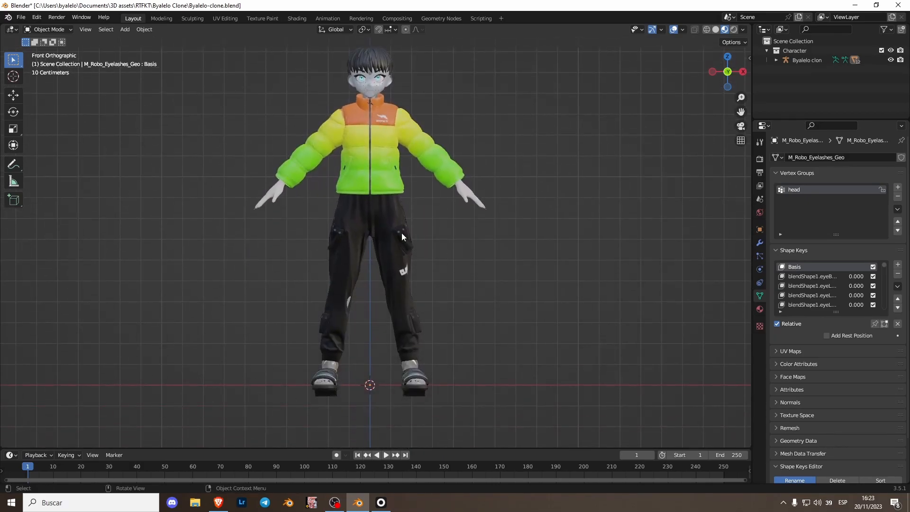
pyautogui.keyDown('shift'); pyautogui.moveTo(385, 325); pyautogui.dragTo(382, 346, button='middle'); pyautogui.keyUp('shift')
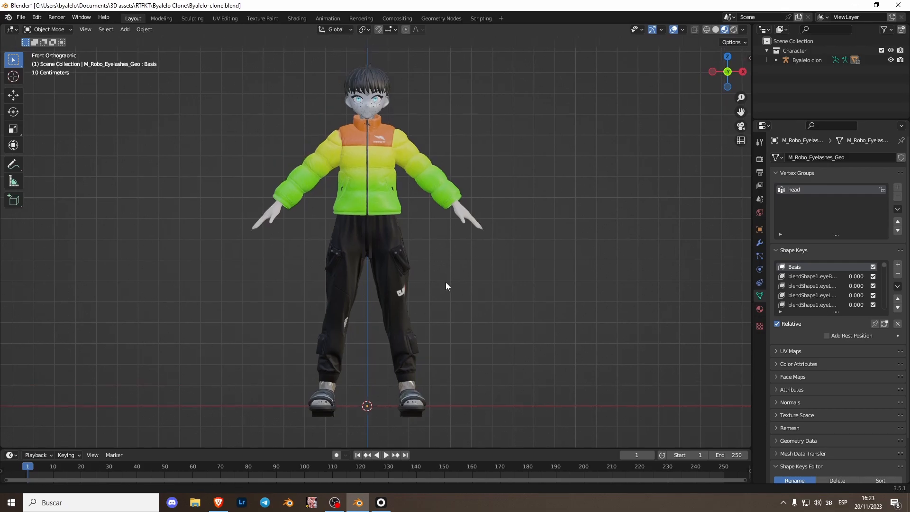
pyautogui.click(418, 371)
pyautogui.press('g')
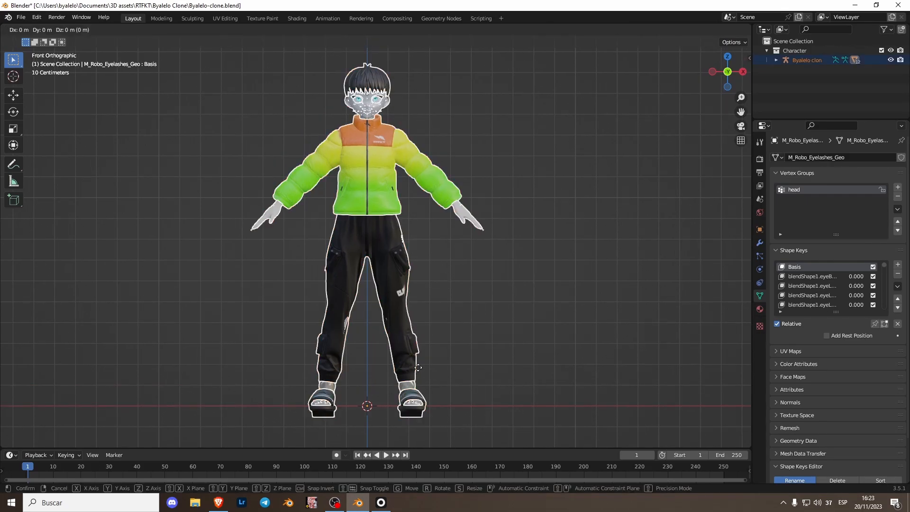
pyautogui.press('z')
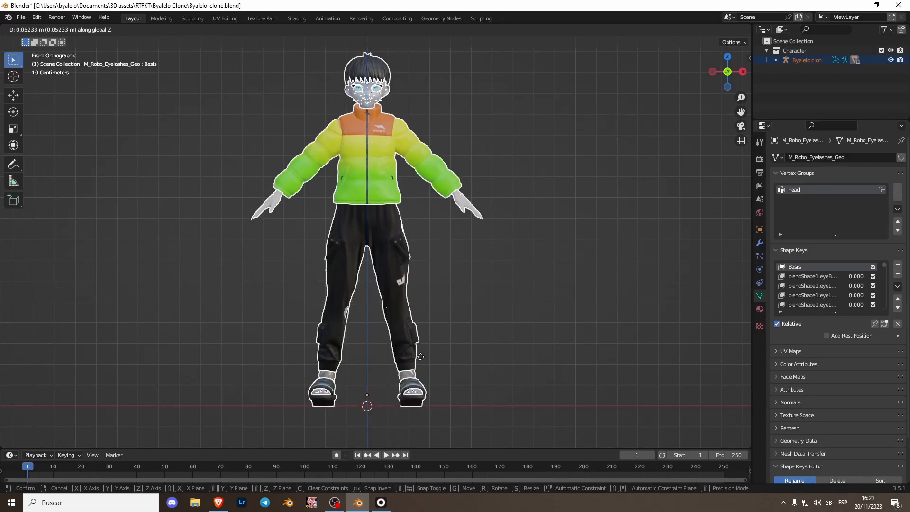
pyautogui.click(421, 357)
# Step: Fine-tune the character's height along the Z axis so the soles rest on the ground line
pyautogui.press('g')
pyautogui.press('z')
pyautogui.click(406, 393)
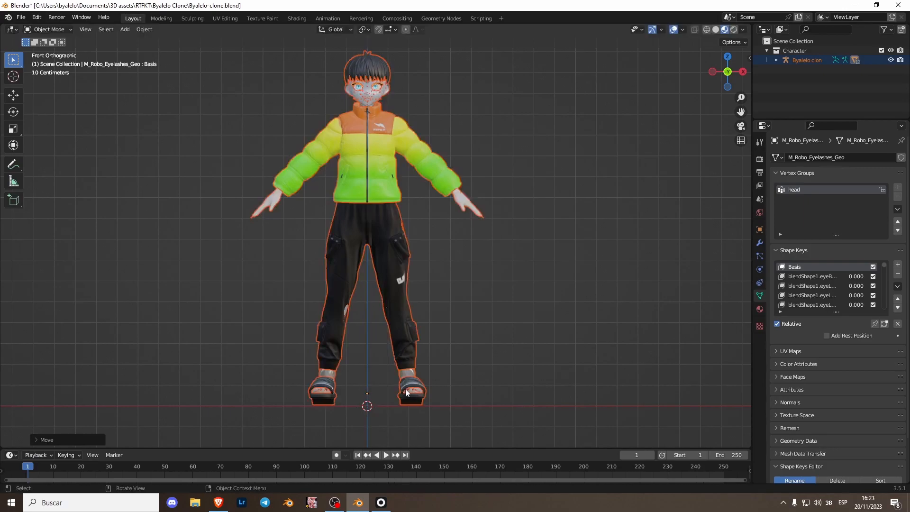
pyautogui.press('g')
pyautogui.press('z')
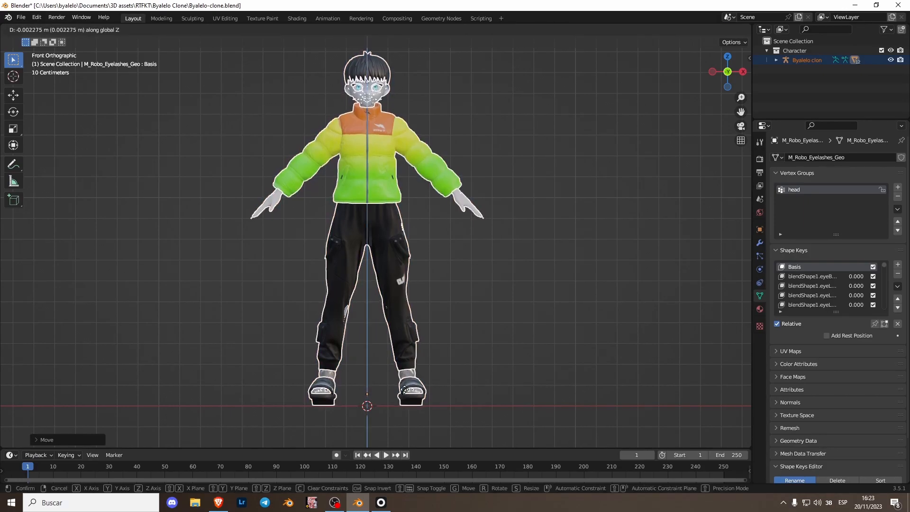
pyautogui.click(406, 393)
# Step: Apply the location, rotation and scale of all the character's objects
pyautogui.hotkey('ctrl', 'a')
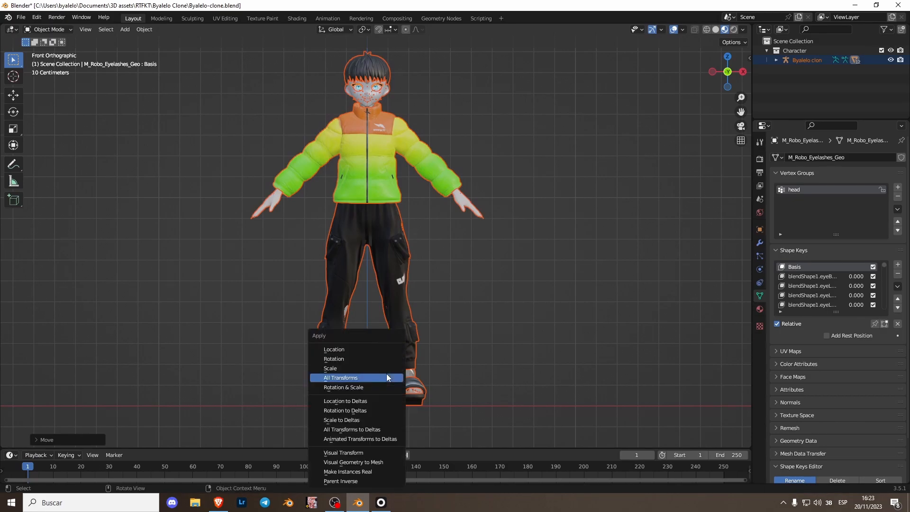
pyautogui.click(354, 352)
pyautogui.hotkey('ctrl', 'a')
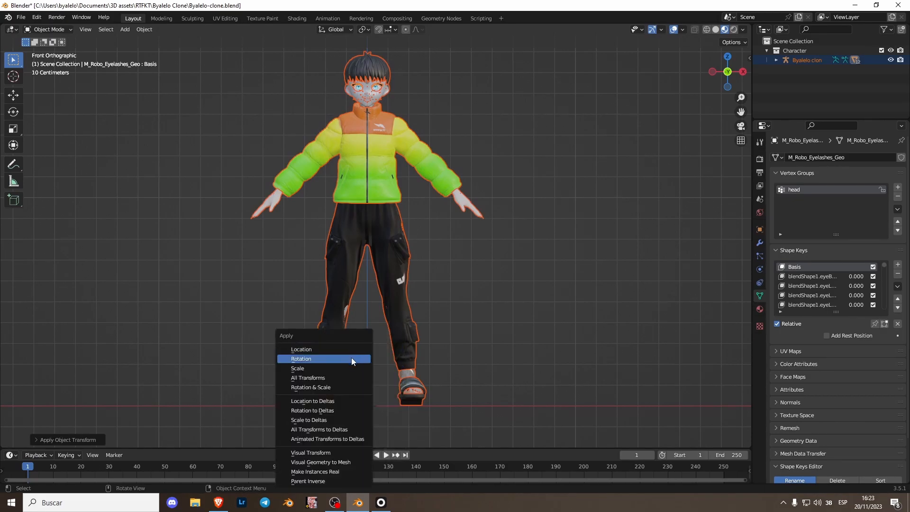
pyautogui.click(352, 359)
pyautogui.hotkey('ctrl', 'a')
pyautogui.click(345, 367)
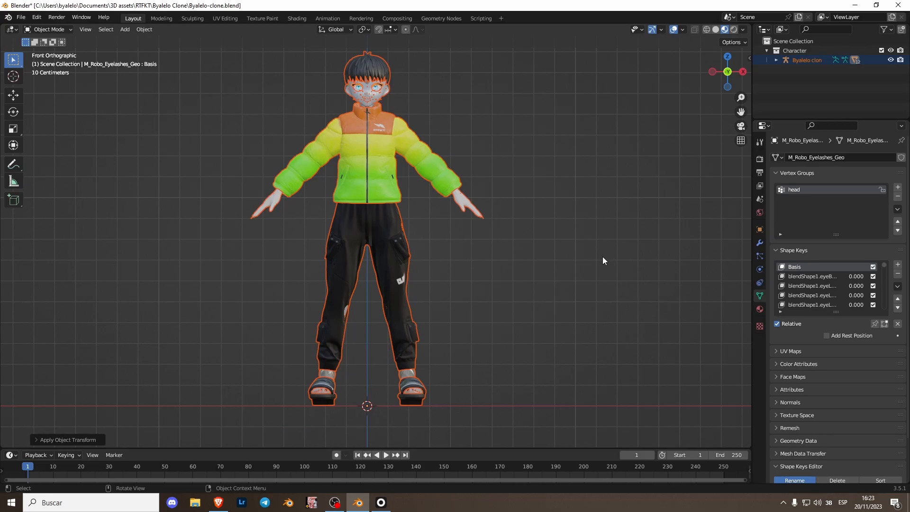
# Step: Turn on the Screencast Keys overlay in the viewport
pyautogui.press('n')
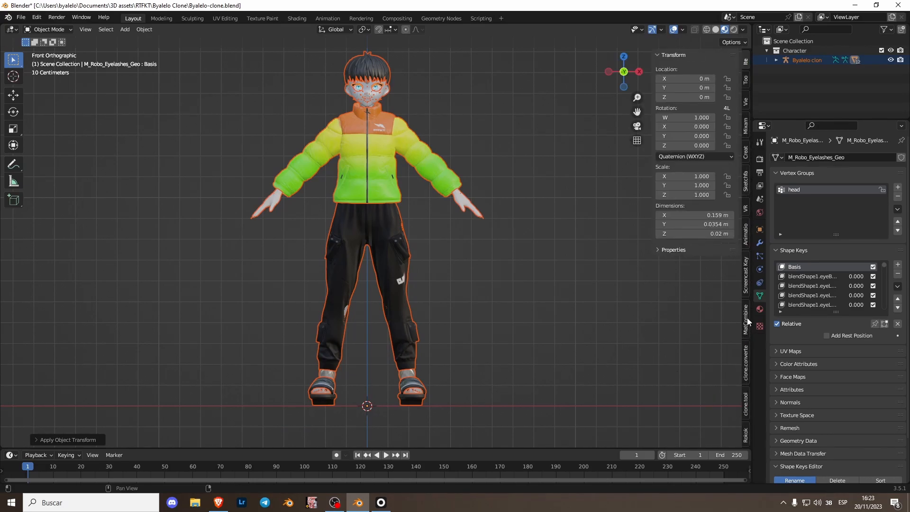
pyautogui.click(746, 282)
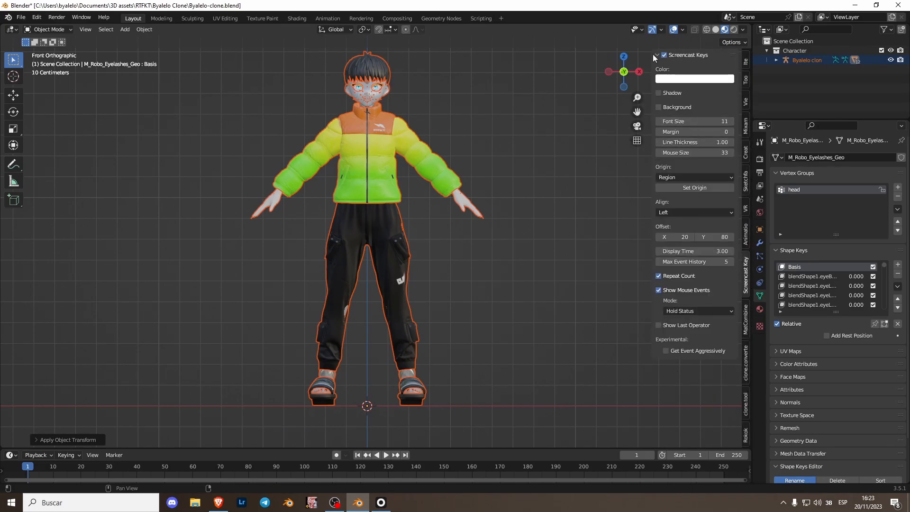
# Step: Deselect everything and hide the character's armature so its face bones no longer cover the head
pyautogui.scroll(2, 176, 337)
pyautogui.keyDown('shift'); pyautogui.moveTo(298, 242); pyautogui.dragTo(334, 295, button='middle'); pyautogui.keyUp('shift')
pyautogui.scroll(2, 320, 301)
pyautogui.scroll(2, 394, 235)
pyautogui.moveTo(394, 235)
pyautogui.keyDown('shift'); pyautogui.mouseDown(button='middle')
pyautogui.moveTo(380, 236)
pyautogui.moveTo(398, 249)
pyautogui.mouseUp(button='middle'); pyautogui.keyUp('shift')
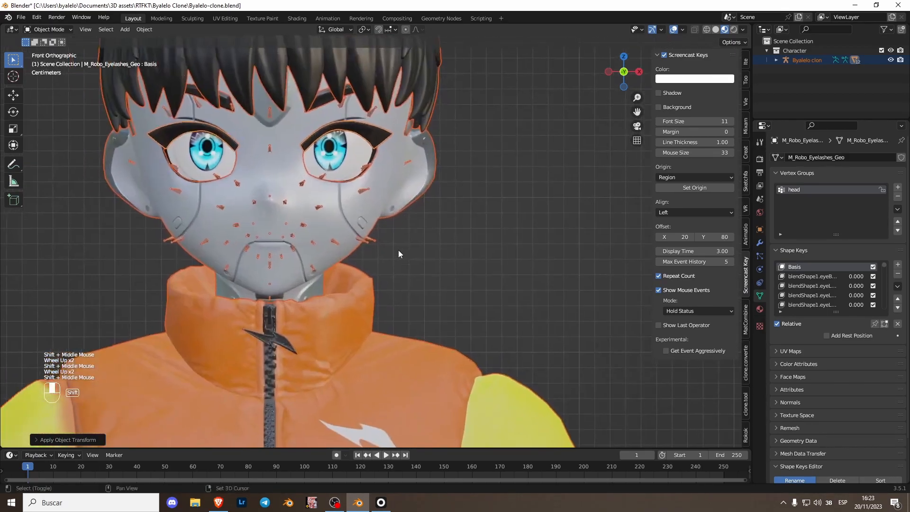
pyautogui.click(396, 249)
pyautogui.click(366, 241)
pyautogui.press('h')
# Step: Select the eyelashes mesh, widen the properties area and copy the "blendShape1." prefix from its eyeBlinkLeft shape key name
pyautogui.keyDown('shift'); pyautogui.moveTo(343, 240); pyautogui.dragTo(366, 308, button='middle'); pyautogui.keyUp('shift')
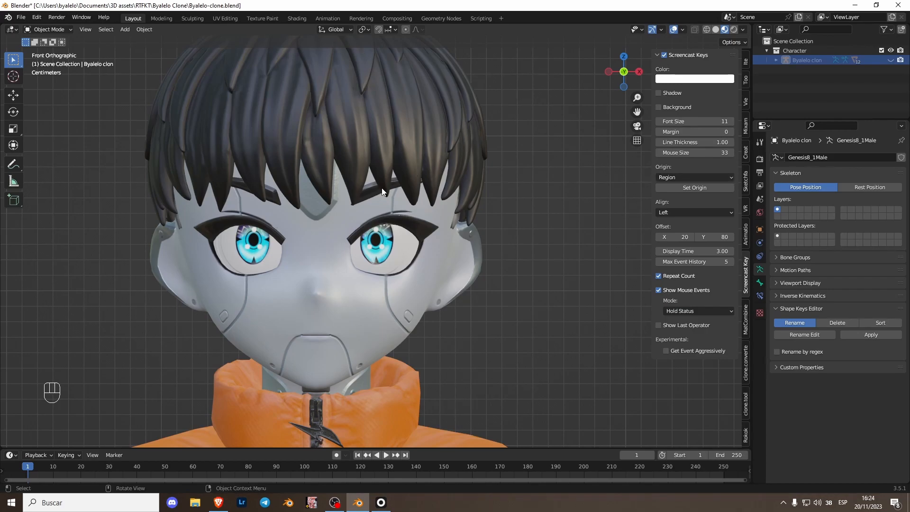
pyautogui.scroll(2, 393, 218)
pyautogui.keyDown('shift'); pyautogui.moveTo(397, 224); pyautogui.dragTo(384, 244, button='middle'); pyautogui.keyUp('shift')
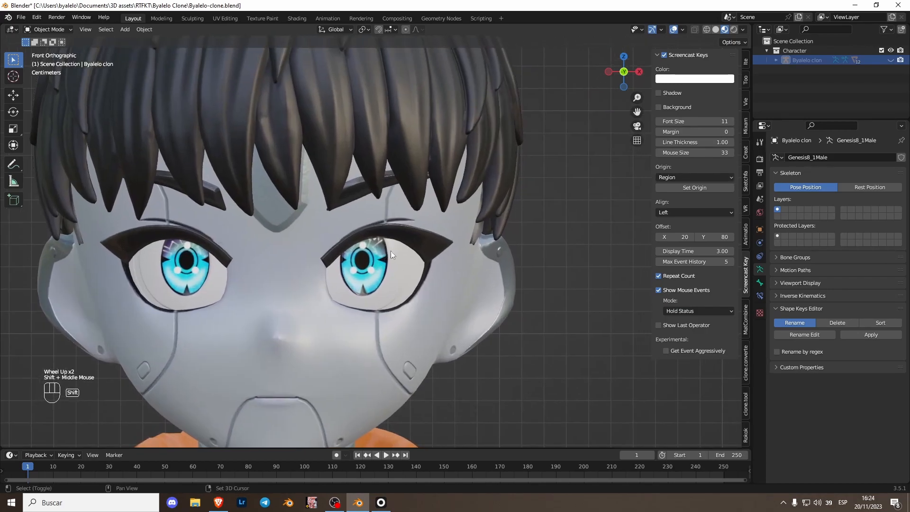
pyautogui.scroll(1, 426, 238)
pyautogui.click(425, 237)
pyautogui.scroll(-2, 300, 234)
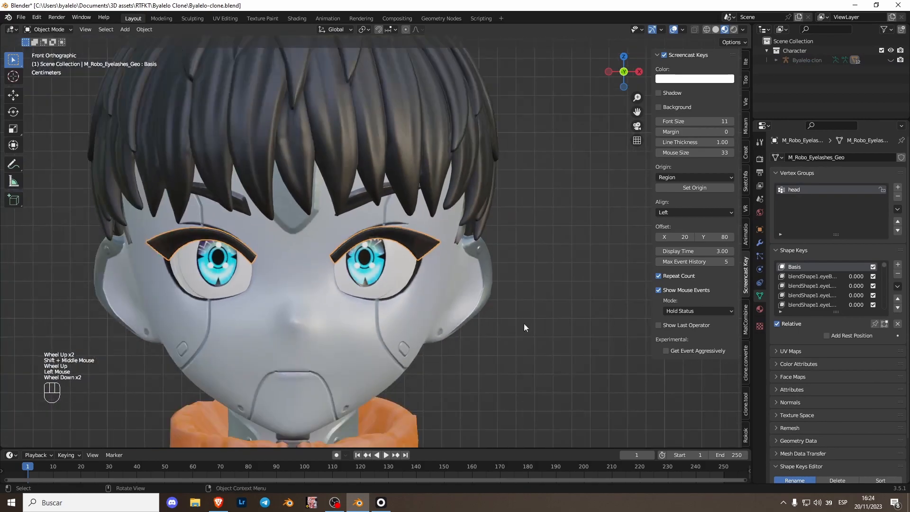
pyautogui.moveTo(753, 267); pyautogui.dragTo(625, 266)
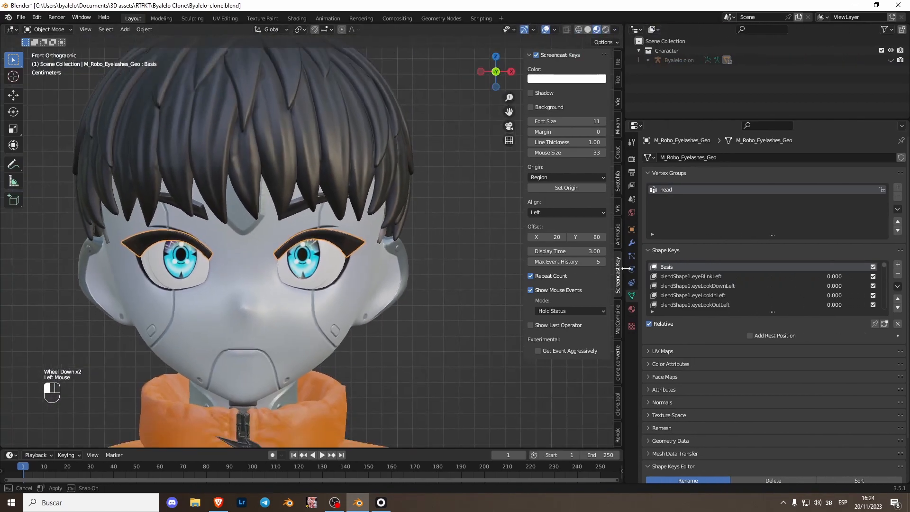
pyautogui.click(671, 277)
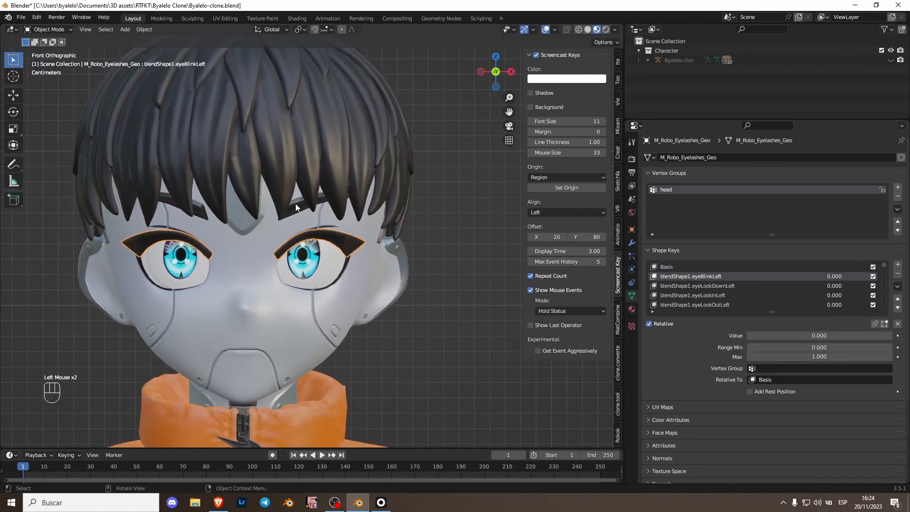
pyautogui.doubleClick(692, 276)
pyautogui.moveTo(693, 276); pyautogui.dragTo(598, 267)
pyautogui.hotkey('ctrl', 'c')
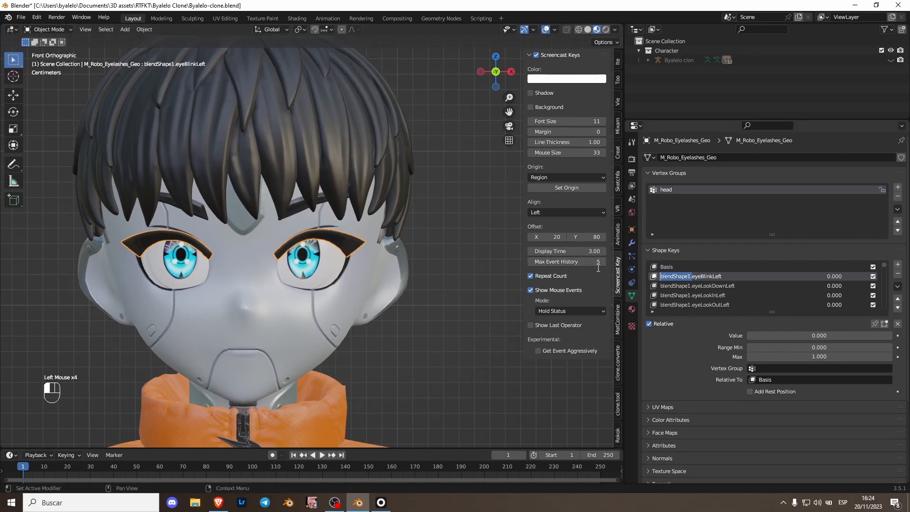
# Step: Enable renaming by regex and strip the "blendShape1." prefix from all the eyelashes' shape keys
pyautogui.scroll(-4, 701, 434)
pyautogui.click(689, 459)
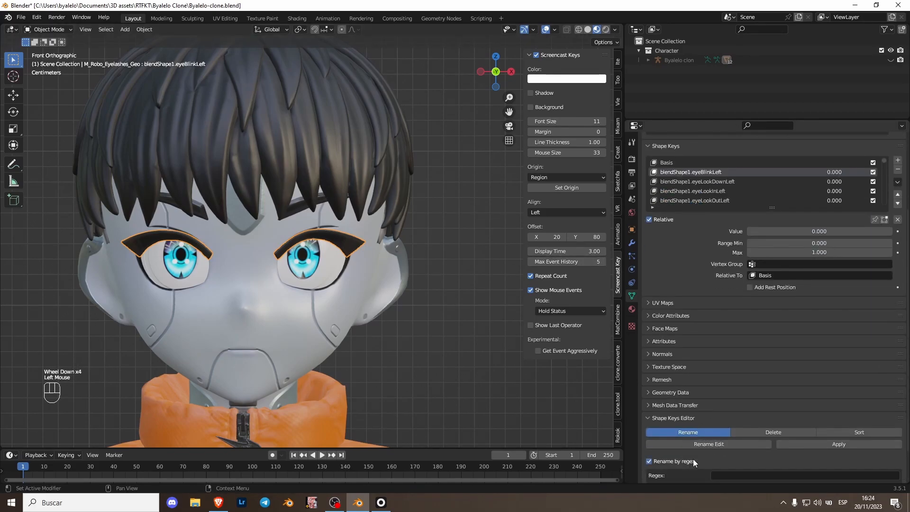
pyautogui.scroll(-1, 692, 455)
pyautogui.click(759, 451)
pyautogui.hotkey('ctrl', 'v')
pyautogui.click(724, 478)
# Step: Strip the "BS_Node_eyebrow_robot." prefix from the eyebrow mesh's shape keys with the regex rename, leaving the replacement empty
pyautogui.scroll(2, 181, 220)
pyautogui.click(285, 183)
pyautogui.scroll(-1, 708, 359)
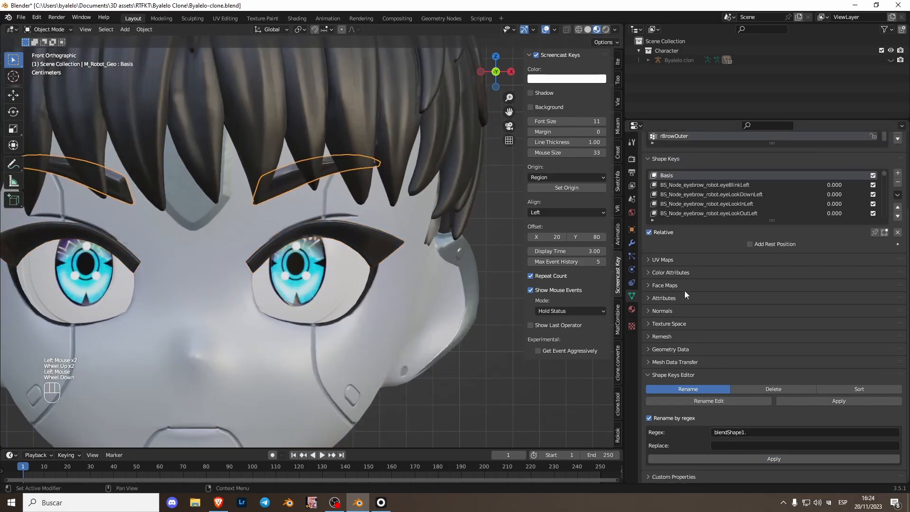
pyautogui.click(720, 204)
pyautogui.moveTo(721, 204); pyautogui.dragTo(660, 204)
pyautogui.hotkey('ctrl', 'c')
pyautogui.scroll(-2, 725, 399)
pyautogui.click(735, 432)
pyautogui.hotkey('ctrl', 'v')
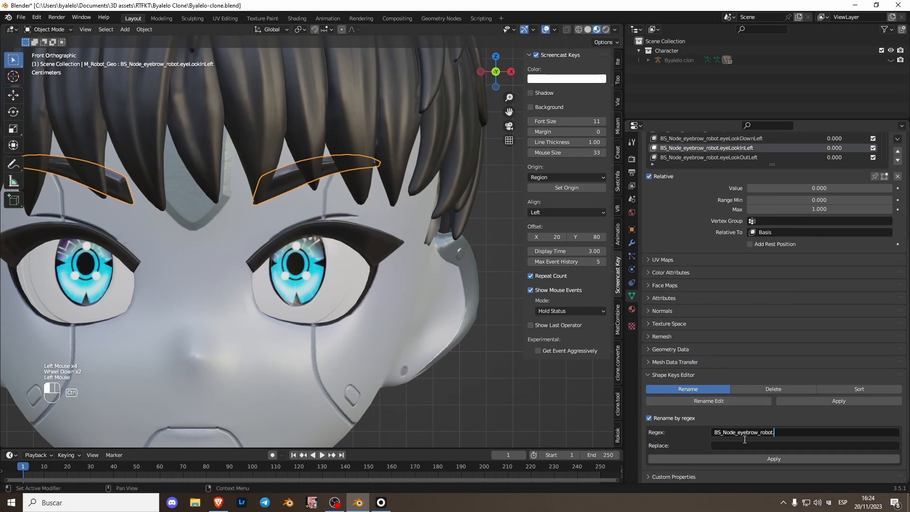
pyautogui.click(766, 460)
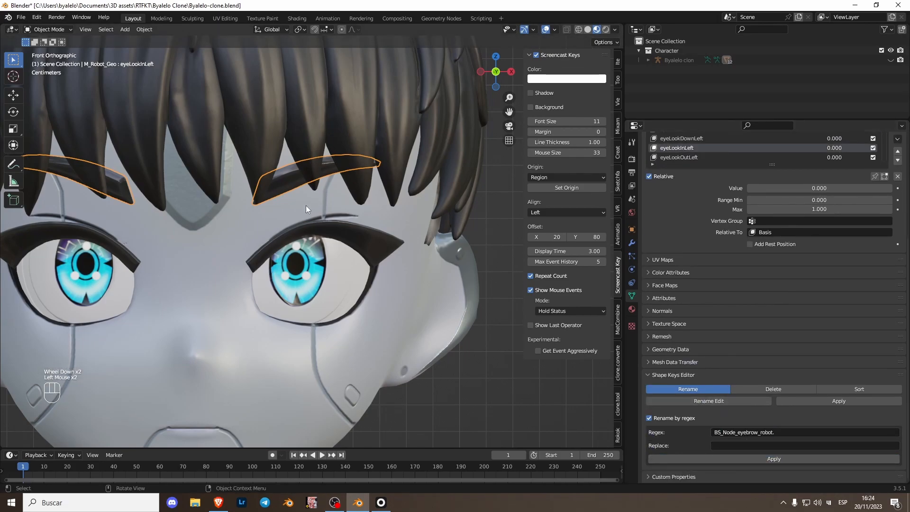
# Step: Strip the "blendShape1." prefix from the CloneX_HeadGeo mesh's shape keys with the regex rename
pyautogui.click(228, 271)
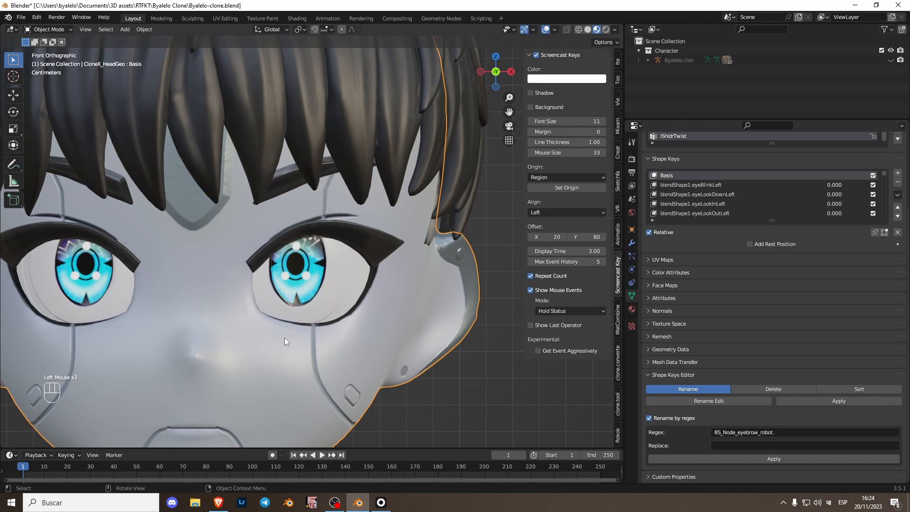
pyautogui.doubleClick(690, 204)
pyautogui.click(694, 204)
pyautogui.moveTo(694, 205); pyautogui.dragTo(626, 206)
pyautogui.click(721, 467)
pyautogui.scroll(-2, 721, 466)
pyautogui.doubleClick(728, 457)
pyautogui.scroll(-1, 700, 464)
pyautogui.click(749, 433)
pyautogui.hotkey('ctrl', 'v')
pyautogui.click(727, 458)
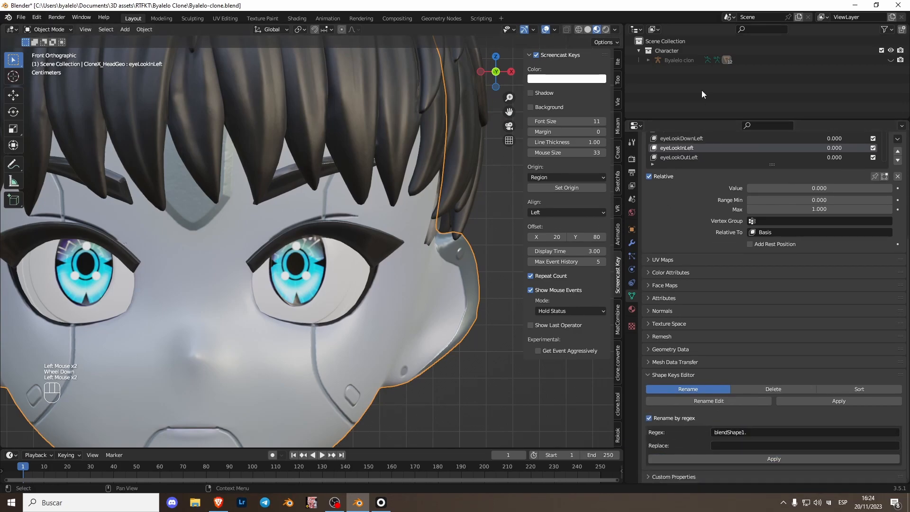
# Step: Hide the head mesh and strip the "innerMouth_BS." prefix from the inner mouth's shape keys with the regex rename
pyautogui.scroll(-2, 399, 227)
pyautogui.click(241, 335)
pyautogui.press('h')
pyautogui.click(252, 332)
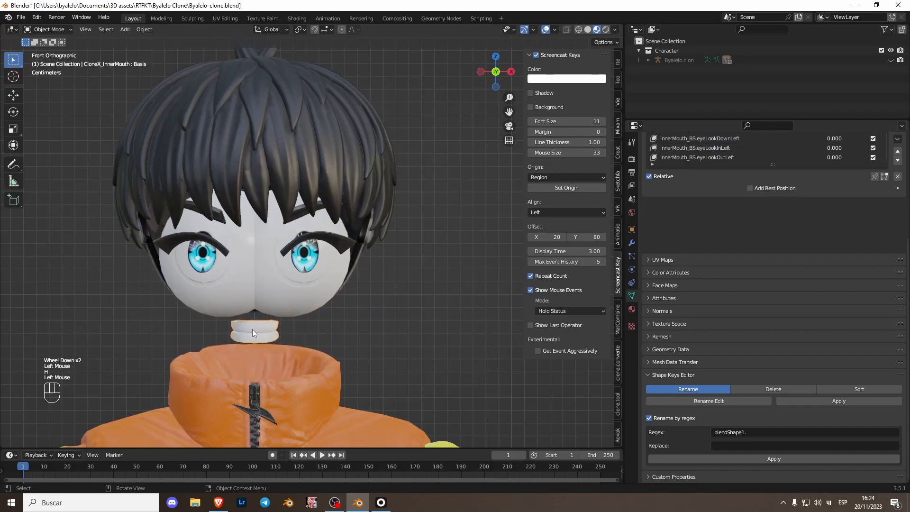
pyautogui.click(692, 194)
pyautogui.hotkey('ctrl', 'c')
pyautogui.press('Escape')
pyautogui.scroll(-2, 706, 332)
pyautogui.click(750, 433)
pyautogui.hotkey('ctrl', 'v')
pyautogui.click(750, 433)
pyautogui.press('BackSpace')
pyautogui.click(757, 460)
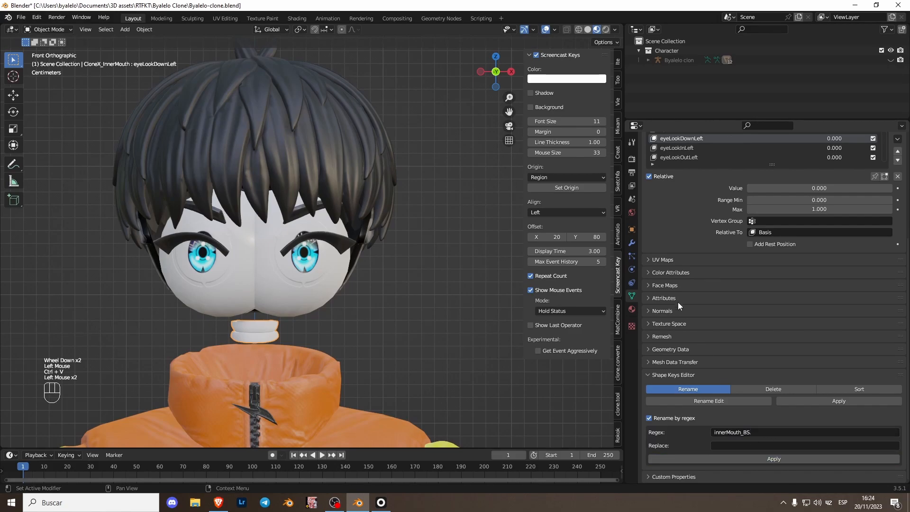
# Step: Unhide all objects and hide only the character's armature again
pyautogui.scroll(2, 702, 256)
pyautogui.hotkey('alt', 'h')
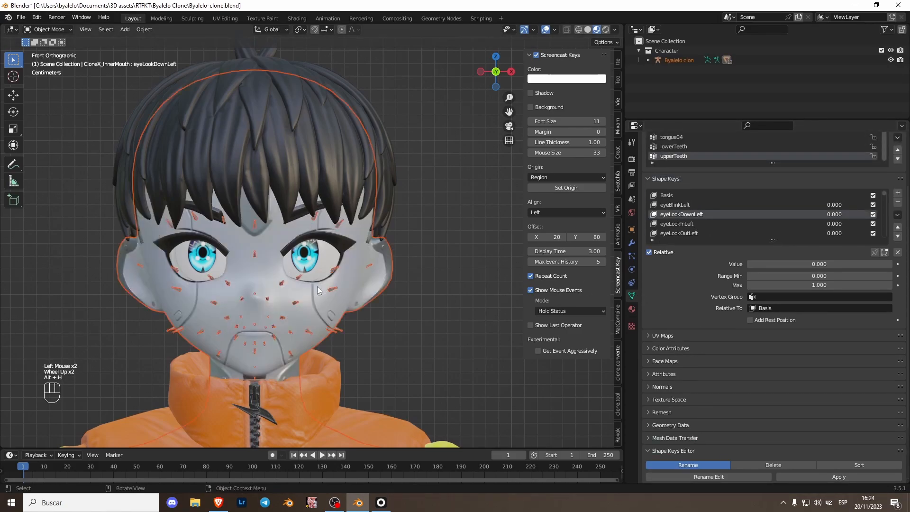
pyautogui.scroll(2, 313, 283)
pyautogui.click(454, 373)
pyautogui.click(370, 424)
pyautogui.press('h')
# Step: Select the head mesh, expand the armature's children in the outliner and enlarge the outliner to list every mesh
pyautogui.click(386, 367)
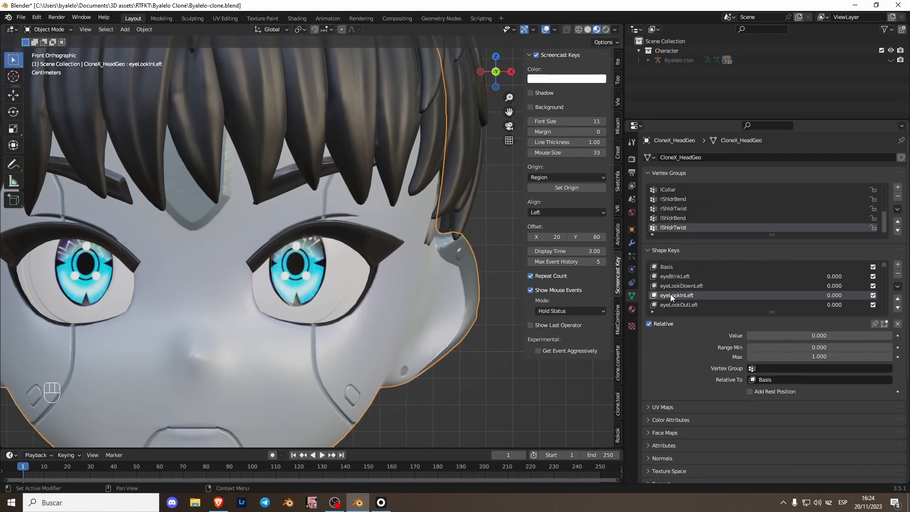
pyautogui.scroll(-4, 285, 237)
pyautogui.keyDown('shift'); pyautogui.moveTo(237, 285); pyautogui.dragTo(258, 251, button='middle'); pyautogui.keyUp('shift')
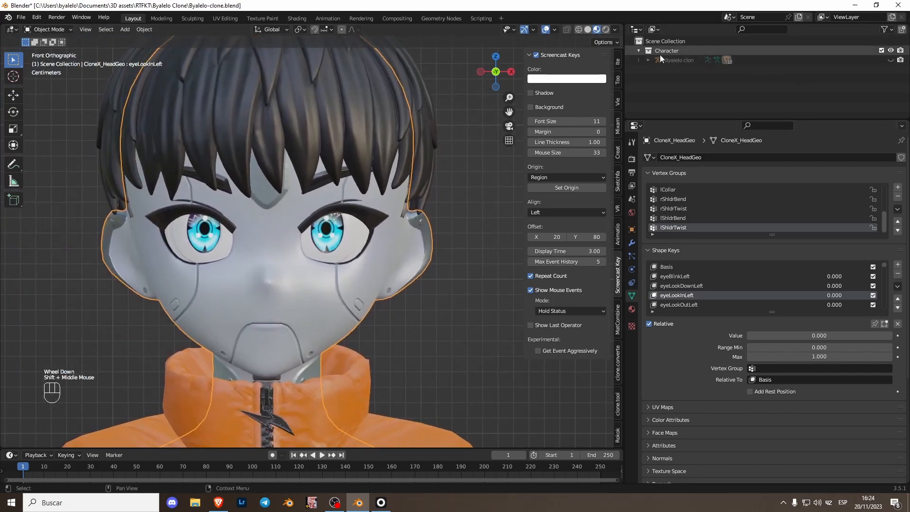
pyautogui.click(649, 60)
pyautogui.moveTo(688, 118); pyautogui.dragTo(674, 228)
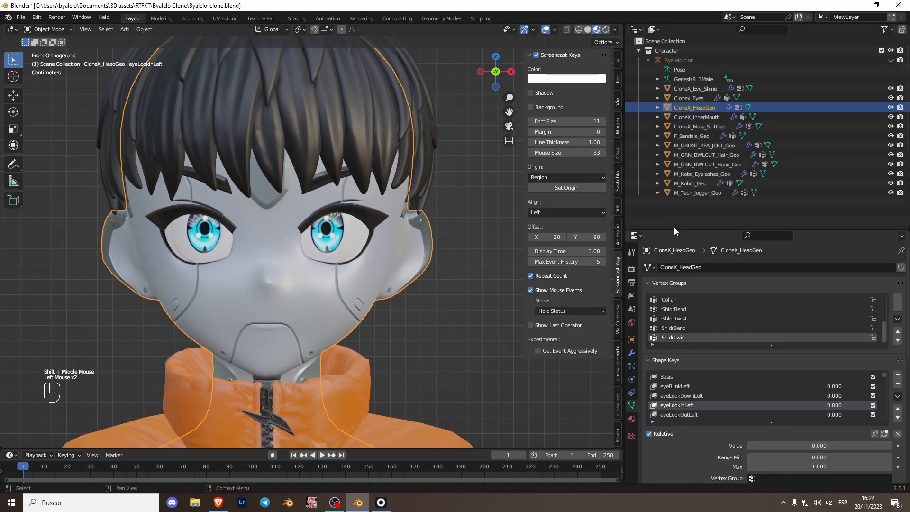
# Step: Expand the UV Maps list and compare the UV map names of the head, eyelashes and eyebrow meshes
pyautogui.scroll(-5, 695, 427)
pyautogui.click(663, 327)
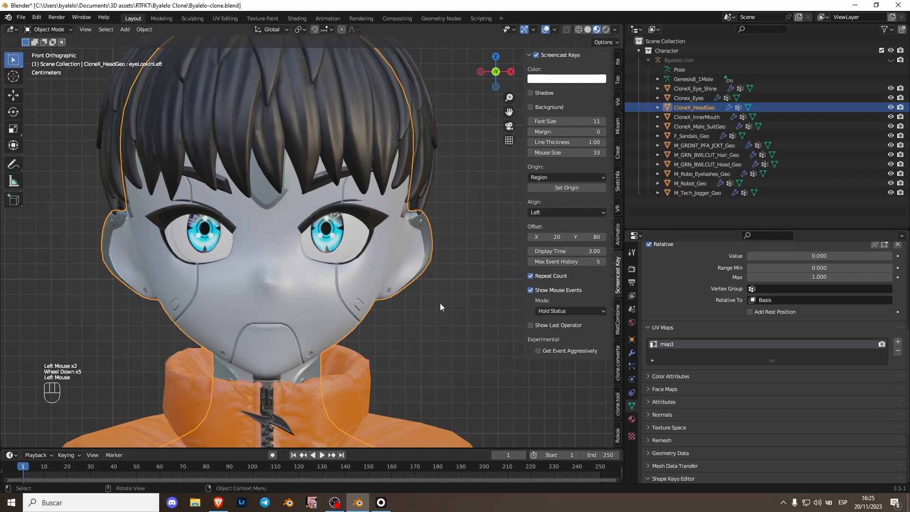
pyautogui.click(361, 215)
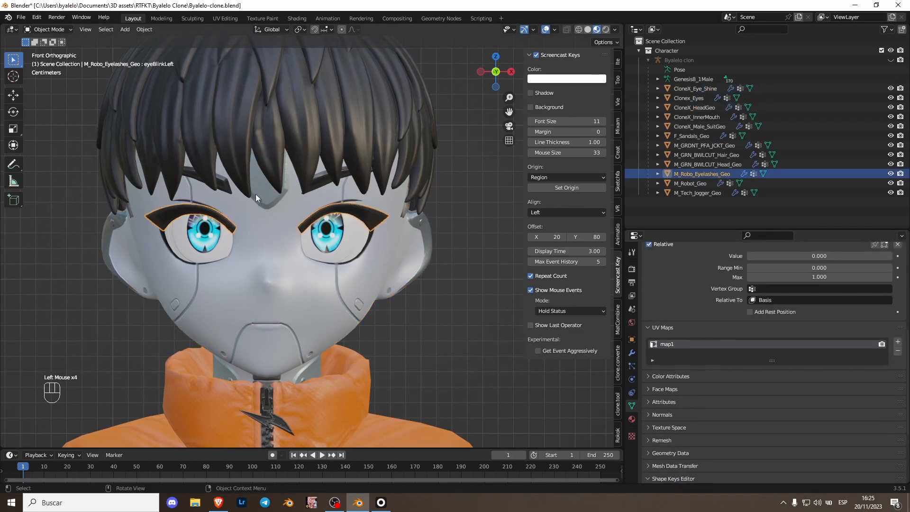
pyautogui.click(311, 198)
pyautogui.click(349, 218)
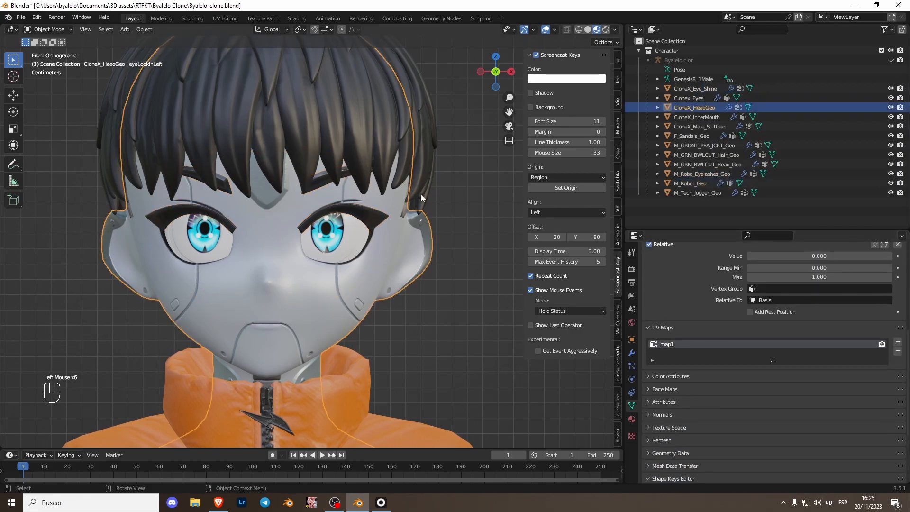
# Step: Join the head, inner mouth and eyelash/eyebrow meshes into M_Robot_Geo as the active object
pyautogui.click(701, 116)
pyautogui.click(305, 308)
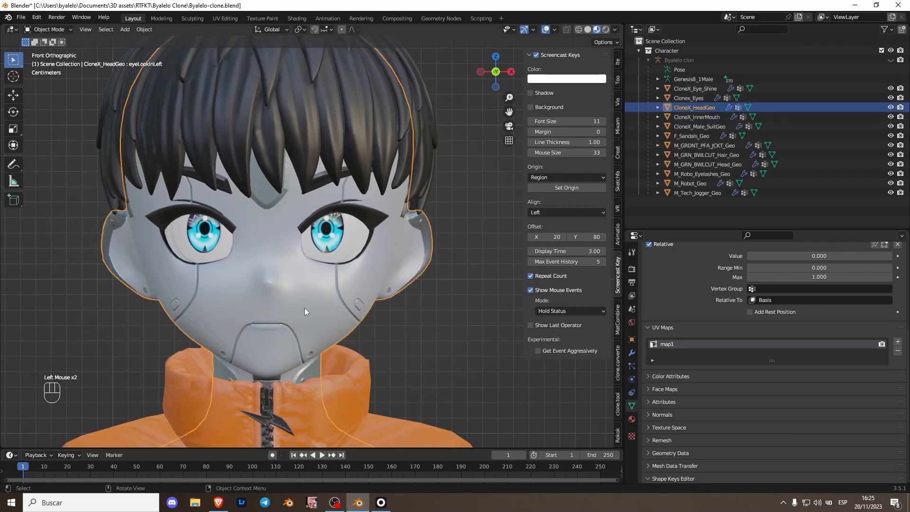
pyautogui.click(701, 118)
pyautogui.keyDown('shift'); pyautogui.click(280, 274); pyautogui.keyUp('shift')
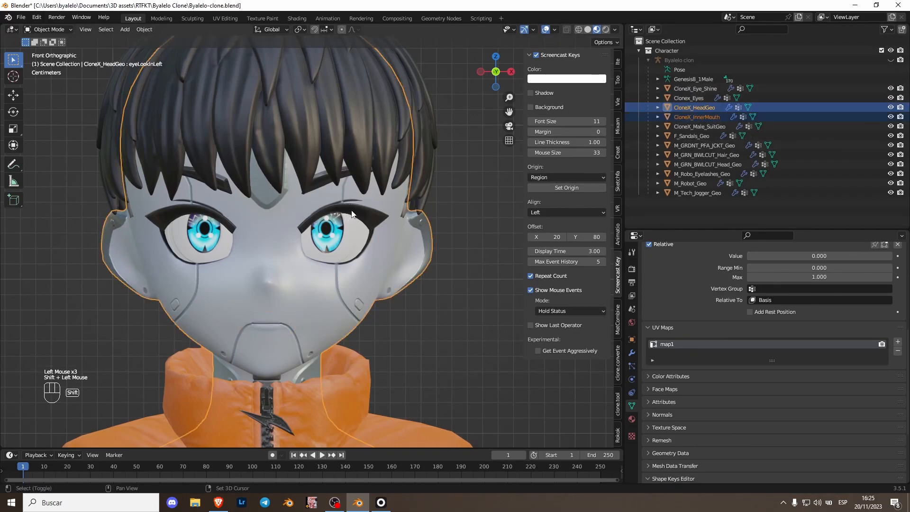
pyautogui.keyDown('shift'); pyautogui.click(352, 211); pyautogui.keyUp('shift')
pyautogui.keyDown('shift'); pyautogui.click(323, 172); pyautogui.keyUp('shift')
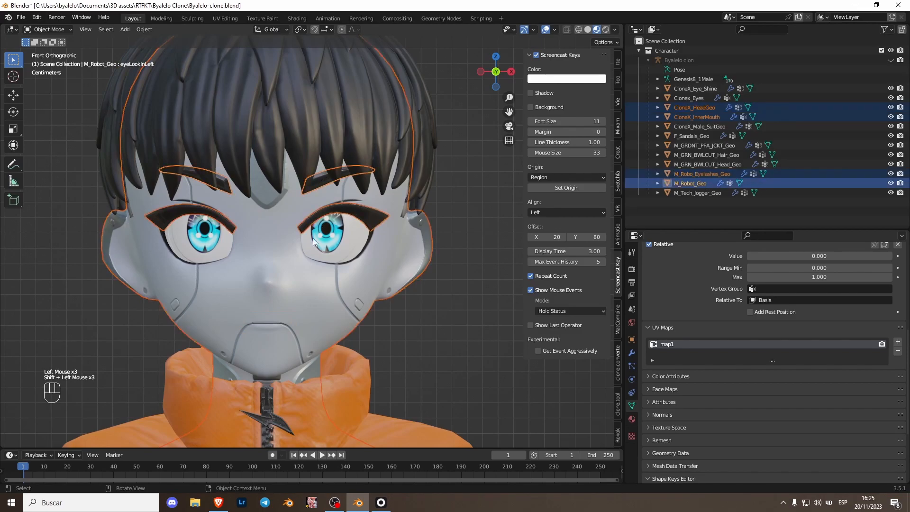
pyautogui.rightClick(250, 287)
pyautogui.click(232, 321)
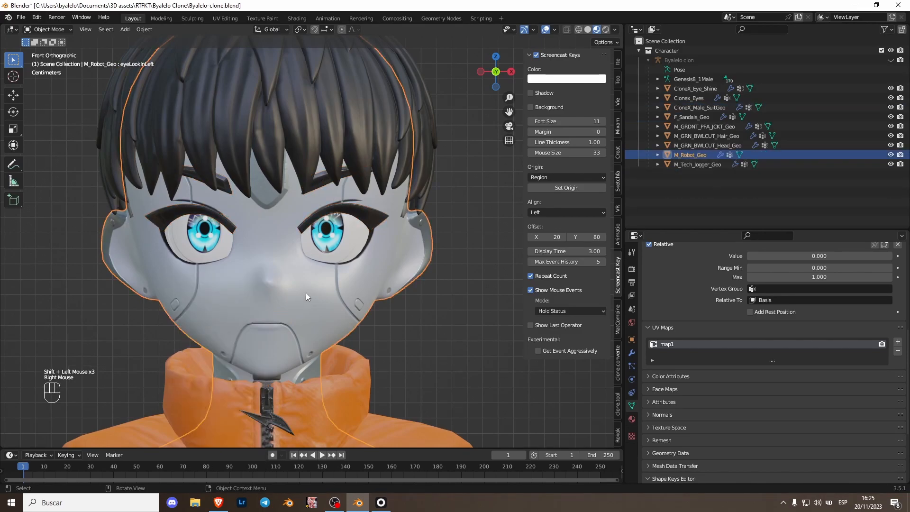
# Step: Check the joined head's shape key list, try the eyeBlinkLeft slider and deselect the mesh
pyautogui.scroll(2, 681, 322)
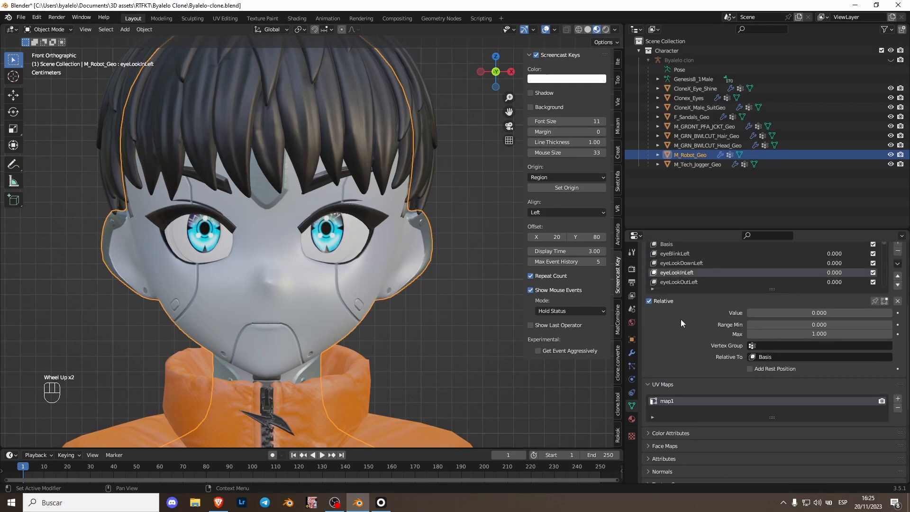
pyautogui.scroll(5, 681, 321)
pyautogui.moveTo(830, 349); pyautogui.dragTo(806, 349)
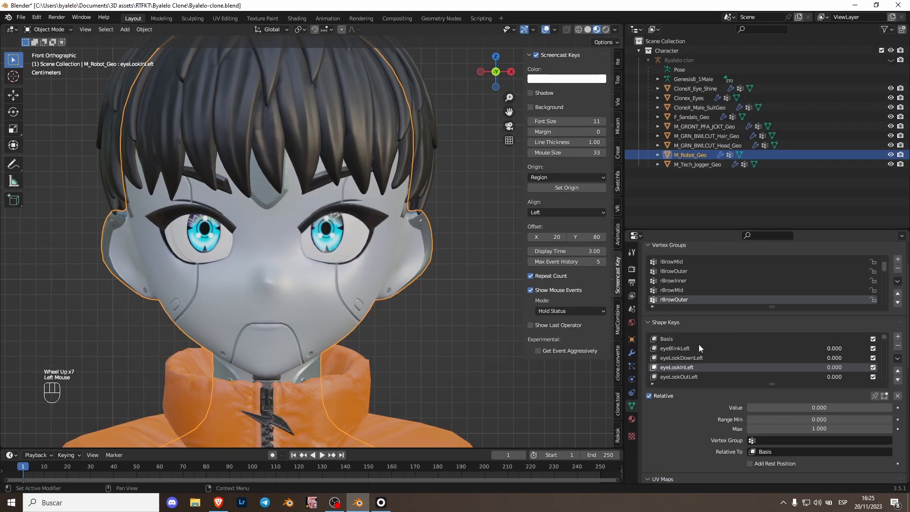
pyautogui.scroll(-2, 378, 260)
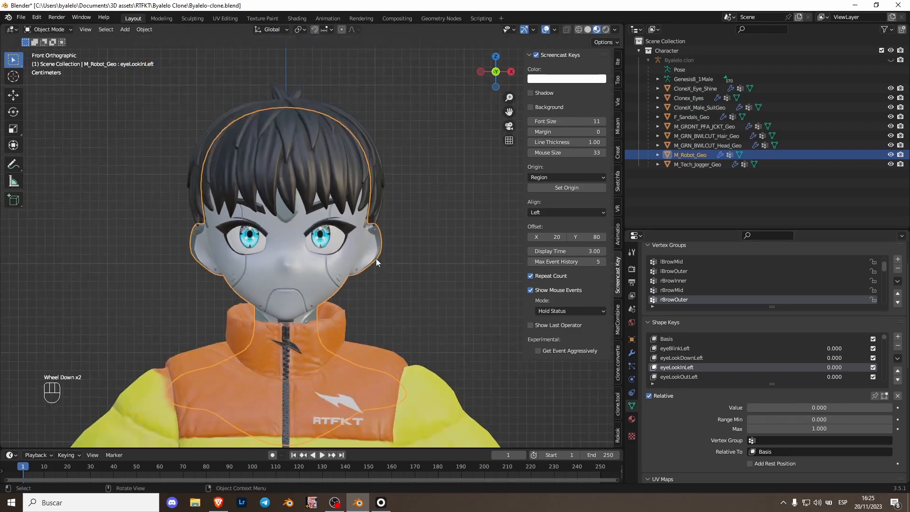
pyautogui.scroll(2, 375, 258)
pyautogui.scroll(-3, 351, 298)
pyautogui.scroll(2, 397, 319)
pyautogui.scroll(-2, 417, 352)
pyautogui.click(415, 349)
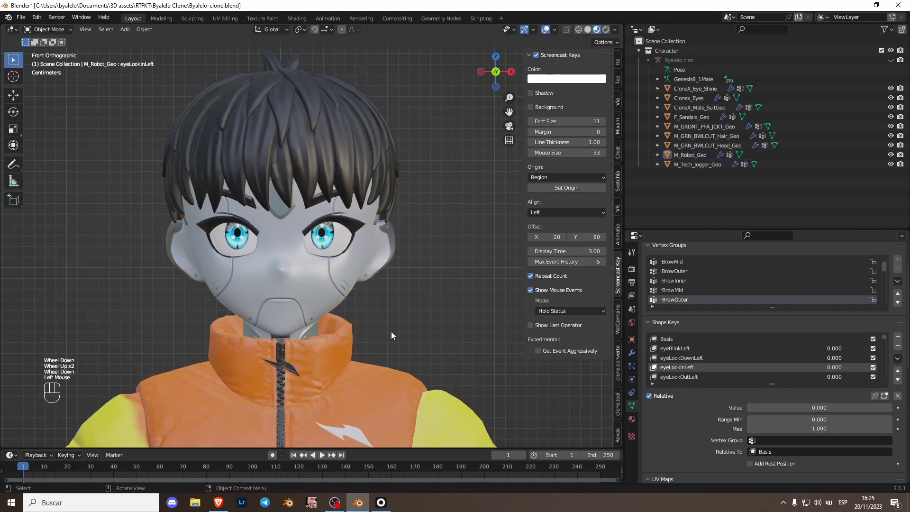
# Step: Unhide the character's armature and examine its facial bones from the side and front
pyautogui.hotkey('alt', 'h')
pyautogui.moveTo(312, 307); pyautogui.dragTo(397, 261, button='middle')
pyautogui.click(491, 73)
pyautogui.keyDown('shift'); pyautogui.moveTo(382, 366); pyautogui.dragTo(297, 212, button='middle'); pyautogui.keyUp('shift')
pyautogui.click(282, 215)
pyautogui.moveTo(451, 130); pyautogui.dragTo(254, 227, button='middle')
pyautogui.click(495, 75)
pyautogui.scroll(2, 306, 262)
pyautogui.keyDown('shift'); pyautogui.scroll(1, 306, 262); pyautogui.keyUp('shift')
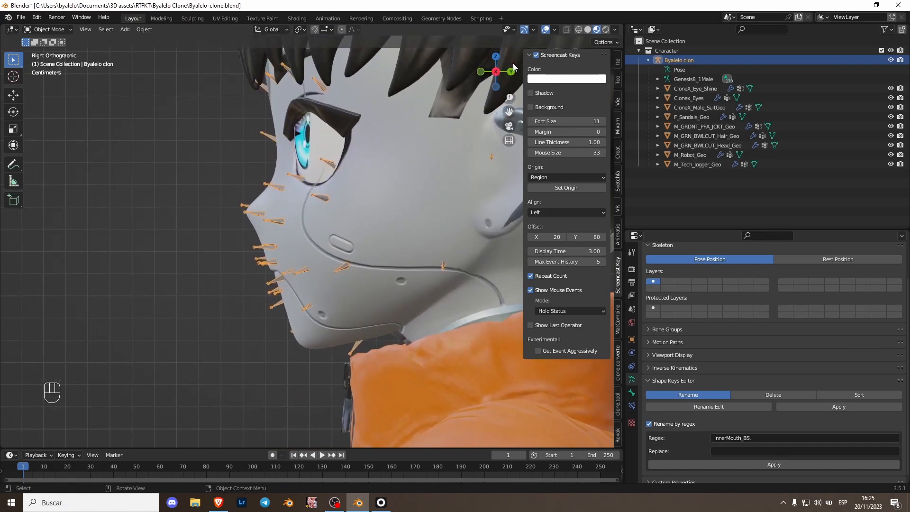
pyautogui.click(480, 72)
pyautogui.keyDown('shift'); pyautogui.scroll(-2, 381, 326); pyautogui.keyUp('shift')
pyautogui.scroll(-2, 368, 259)
pyautogui.keyDown('shift'); pyautogui.moveTo(381, 325); pyautogui.dragTo(362, 221, button='middle'); pyautogui.keyUp('shift')
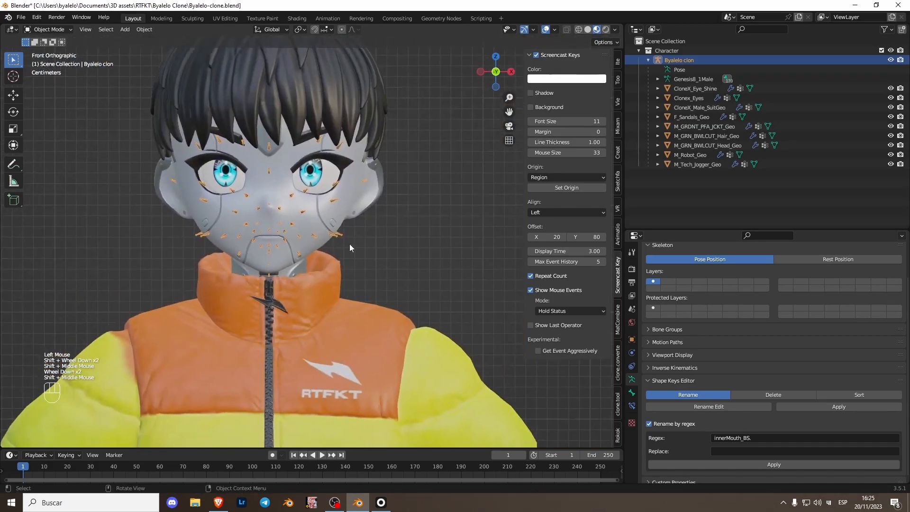
# Step: Set the armature's viewport display to In Front so its bones draw over the meshes
pyautogui.click(666, 355)
pyautogui.click(763, 412)
pyautogui.scroll(1, 284, 322)
pyautogui.moveTo(285, 326); pyautogui.dragTo(323, 293, button='middle')
pyautogui.moveTo(336, 156); pyautogui.dragTo(251, 144, button='middle')
pyautogui.click(334, 136)
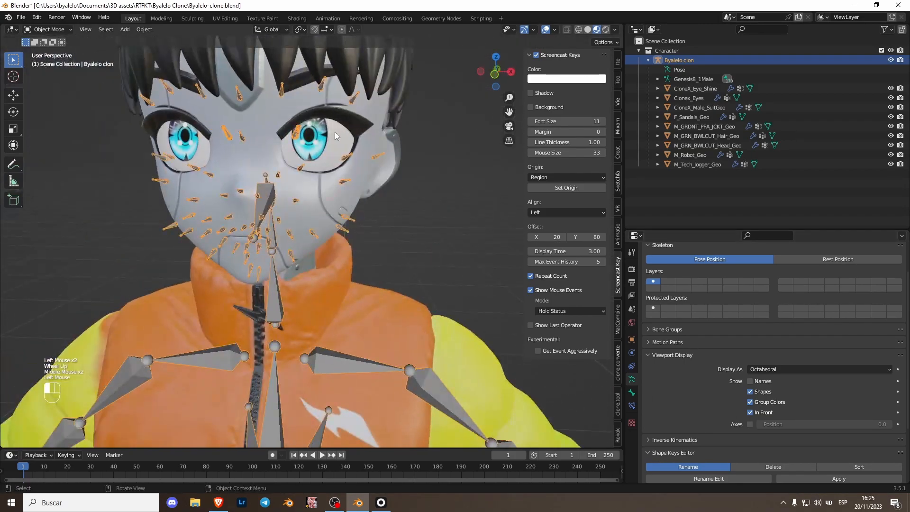
# Step: Delete the CloneX_Eye_Shine mesh
pyautogui.click(494, 74)
pyautogui.keyDown('shift'); pyautogui.moveTo(316, 200); pyautogui.dragTo(308, 270, button='middle'); pyautogui.keyUp('shift')
pyautogui.scroll(2, 308, 270)
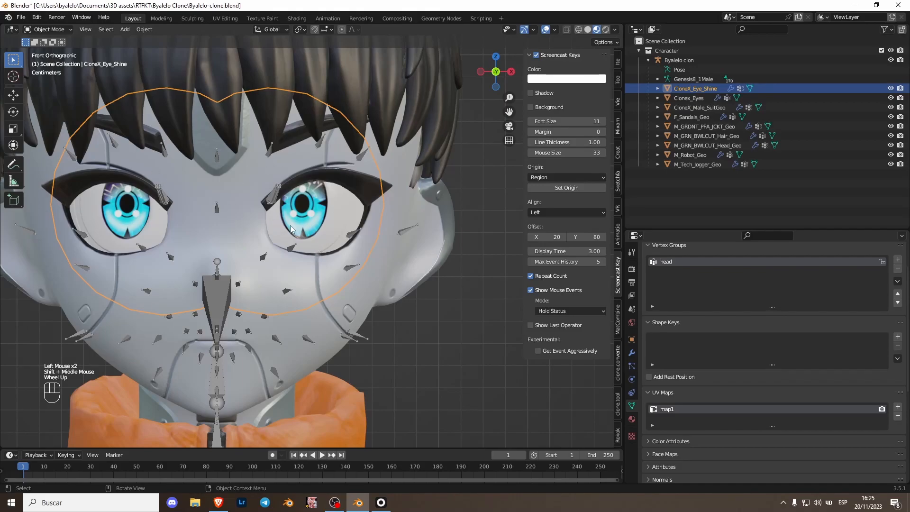
pyautogui.press('x')
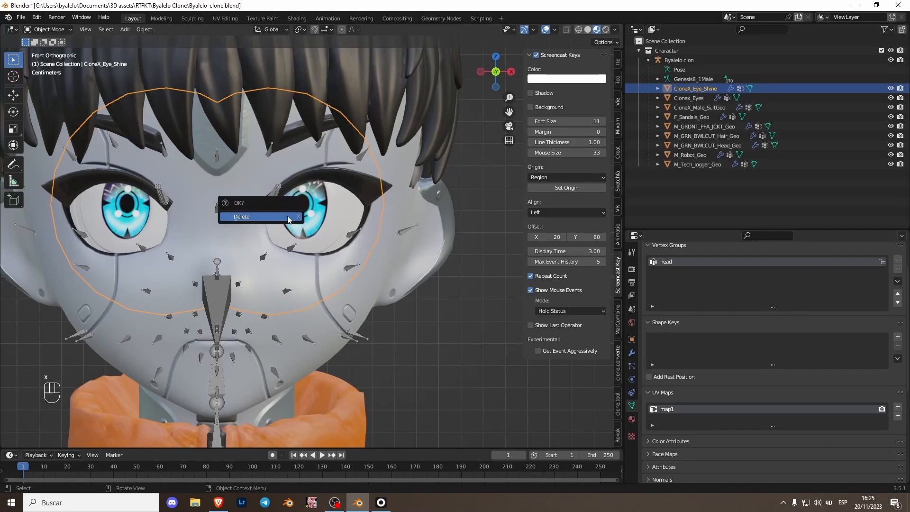
pyautogui.click(287, 208)
# Step: Separate the character's left eye from the Clonex_Eyes mesh by its linked geometry and select the new object
pyautogui.click(303, 217)
pyautogui.press('Tab')
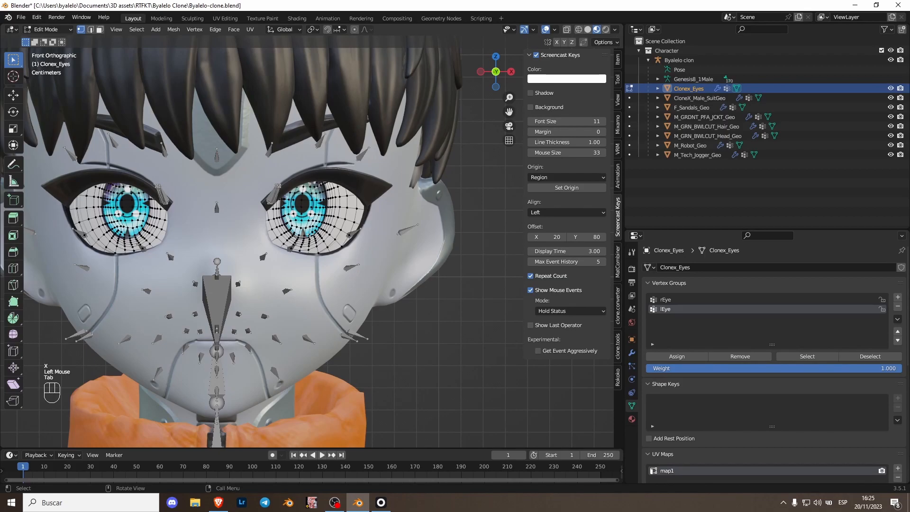
pyautogui.press('l')
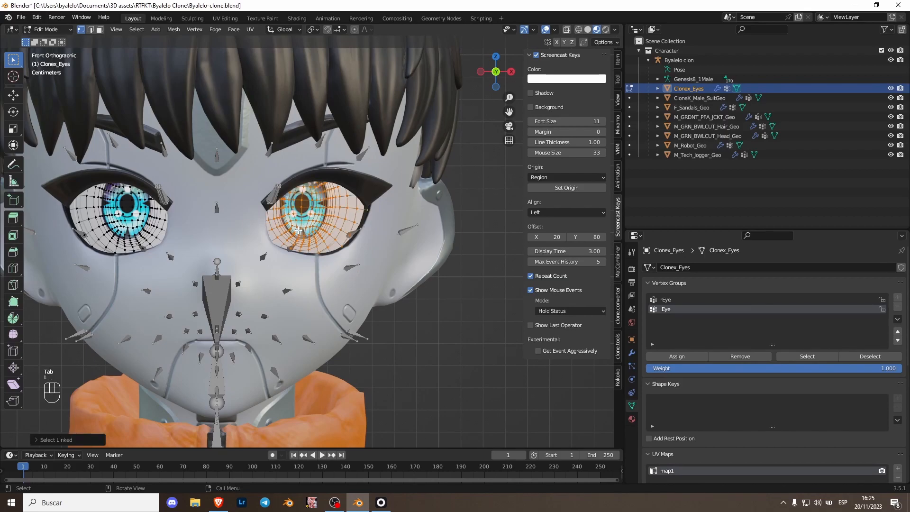
pyautogui.press('p')
pyautogui.click(297, 229)
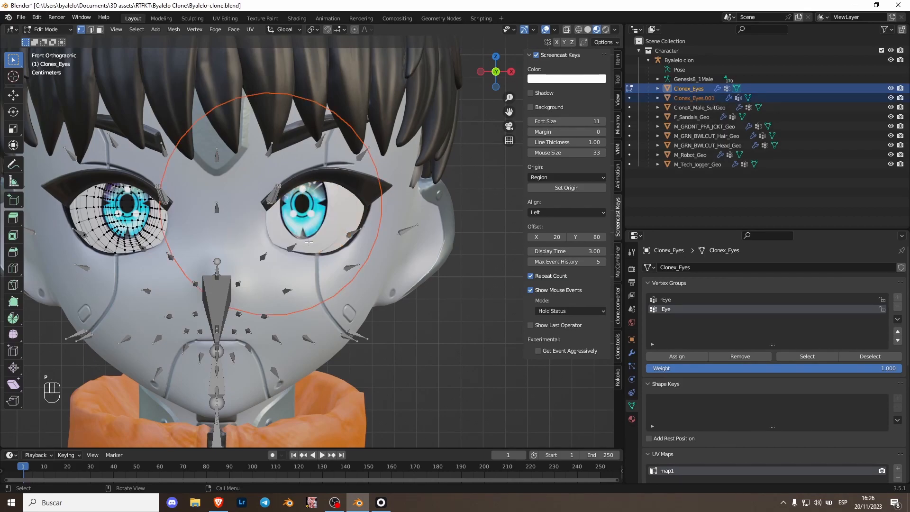
pyautogui.press('Tab')
pyautogui.click(315, 227)
pyautogui.press('h')
pyautogui.hotkey('ctrl', 'z')
pyautogui.press('g')
pyautogui.hotkey('ctrl', 'z')
# Step: Set the separated left eye's origin to its center of mass (surface)
pyautogui.rightClick(309, 212)
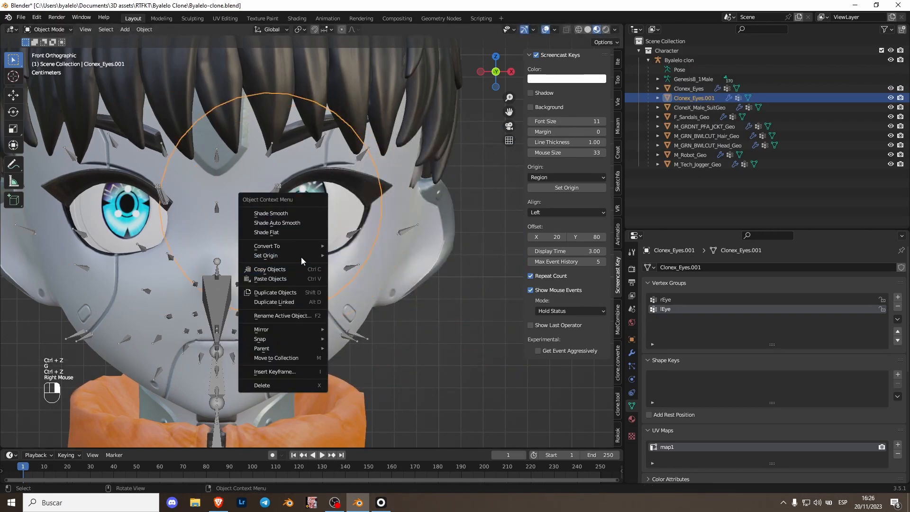
pyautogui.moveTo(315, 259)
pyautogui.click(374, 287)
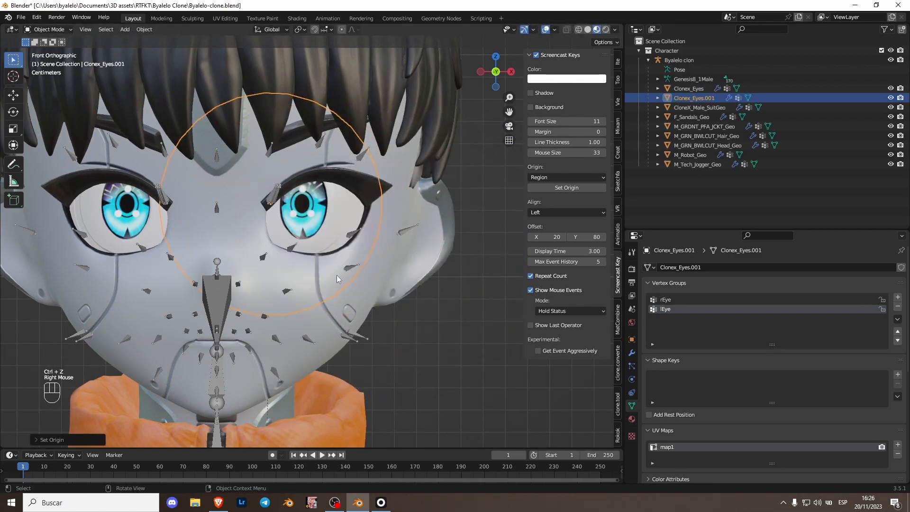
# Step: Try setting the remaining Clonex_Eyes mesh's origin to its center of mass (surface), and undo it
pyautogui.click(97, 211)
pyautogui.rightClick(103, 210)
pyautogui.moveTo(92, 212)
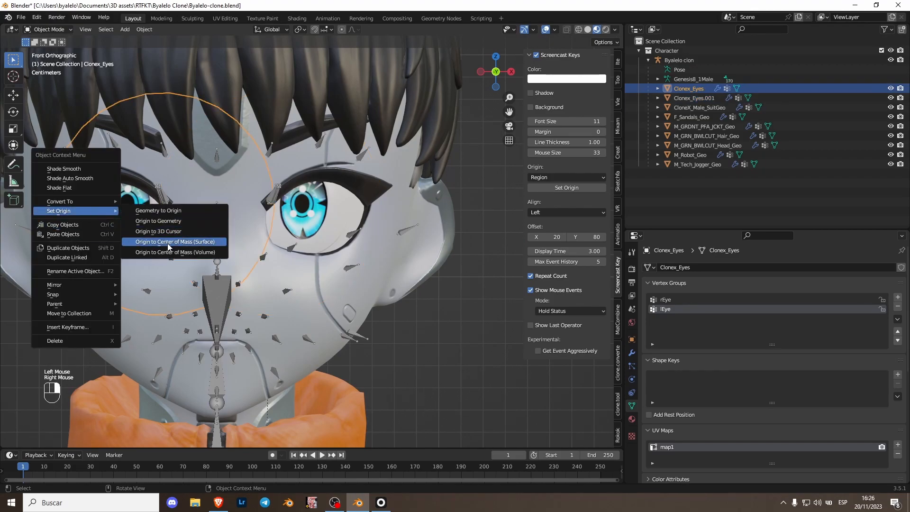
pyautogui.click(167, 244)
pyautogui.hotkey('ctrl', 'z')
# Step: In the armature's edit mode, extrude a bone about 0.04 m forward along Y from the joint above the head bone
pyautogui.click(477, 77)
pyautogui.press('Tab')
pyautogui.keyDown('shift'); pyautogui.moveTo(224, 253); pyautogui.dragTo(368, 244, button='middle'); pyautogui.keyUp('shift')
pyautogui.scroll(2, 231, 290)
pyautogui.scroll(-1, 231, 290)
pyautogui.scroll(1, 231, 290)
pyautogui.click(217, 279)
pyautogui.click(208, 289)
pyautogui.scroll(2, 207, 289)
pyautogui.keyDown('shift'); pyautogui.moveTo(207, 289); pyautogui.dragTo(211, 280, button='middle'); pyautogui.keyUp('shift')
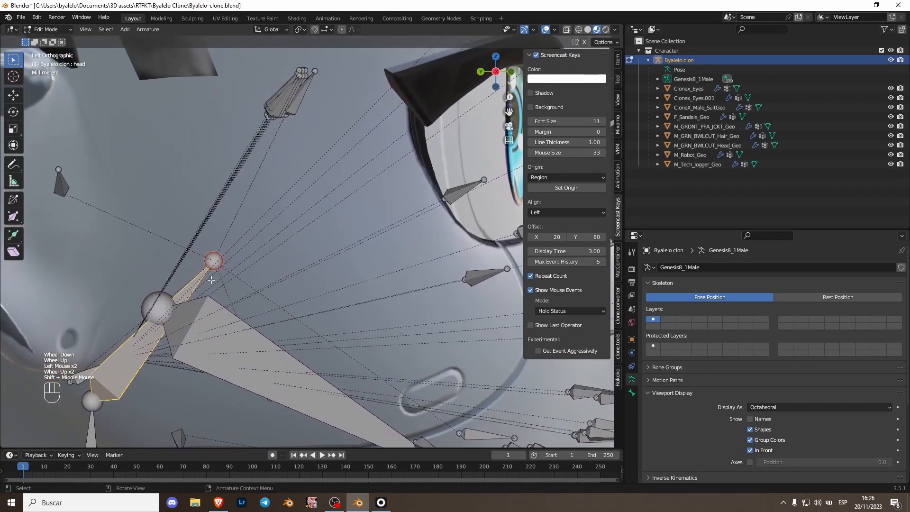
pyautogui.click(210, 264)
pyautogui.click(106, 349)
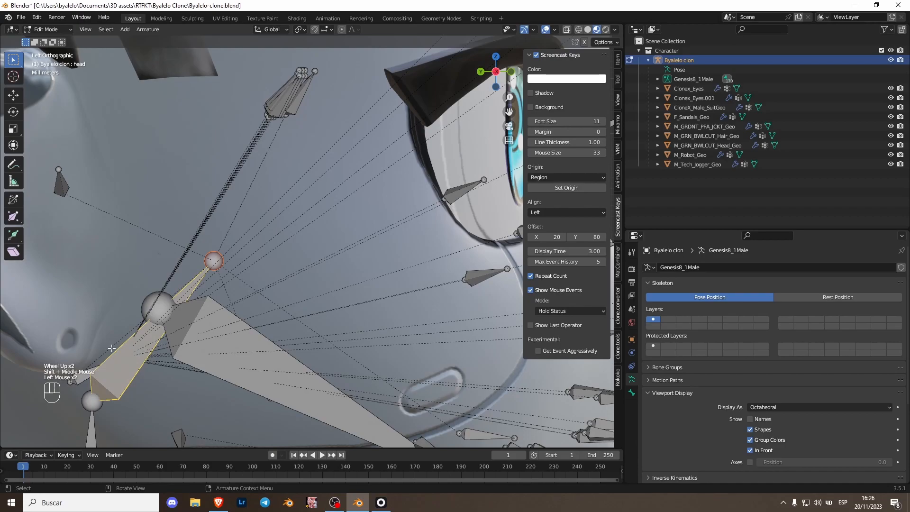
pyautogui.click(210, 267)
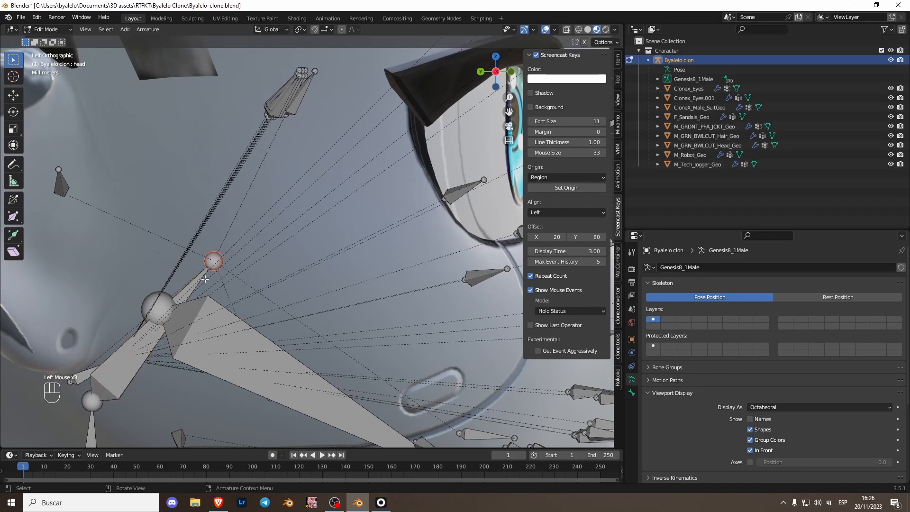
pyautogui.press('e')
pyautogui.press('y')
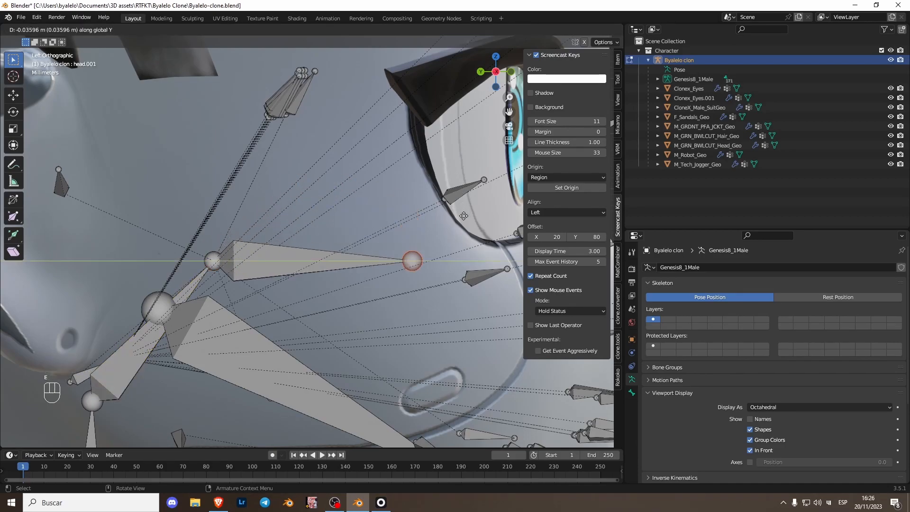
pyautogui.click(468, 228)
# Step: Clear the extruded bone's parent and move the bone up to eye height behind the eye
pyautogui.click(308, 261)
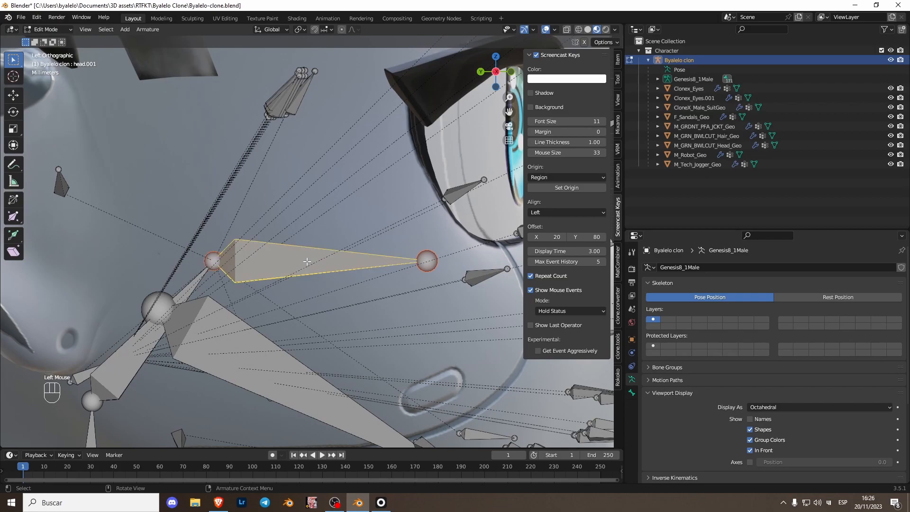
pyautogui.hotkey('alt', 'p')
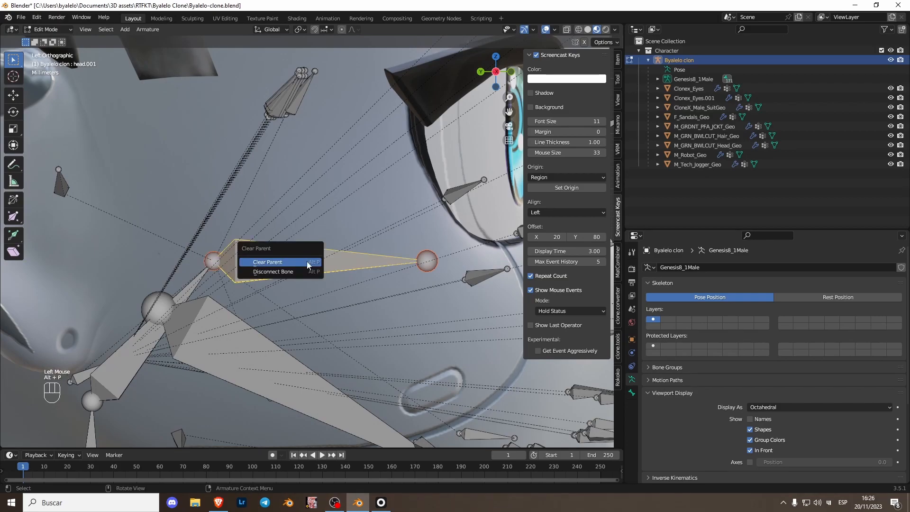
pyautogui.click(306, 261)
pyautogui.scroll(-1, 316, 275)
pyautogui.press('g')
pyautogui.click(325, 199)
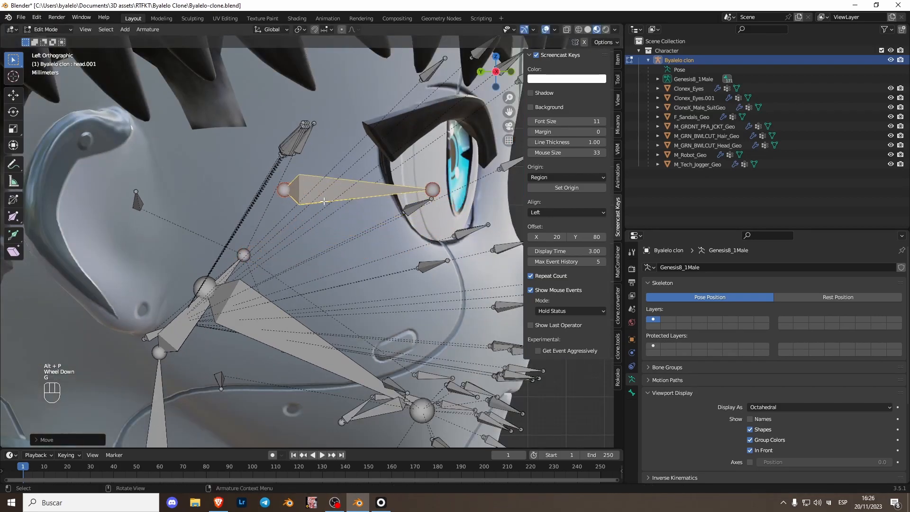
pyautogui.hotkey('shift', 's')
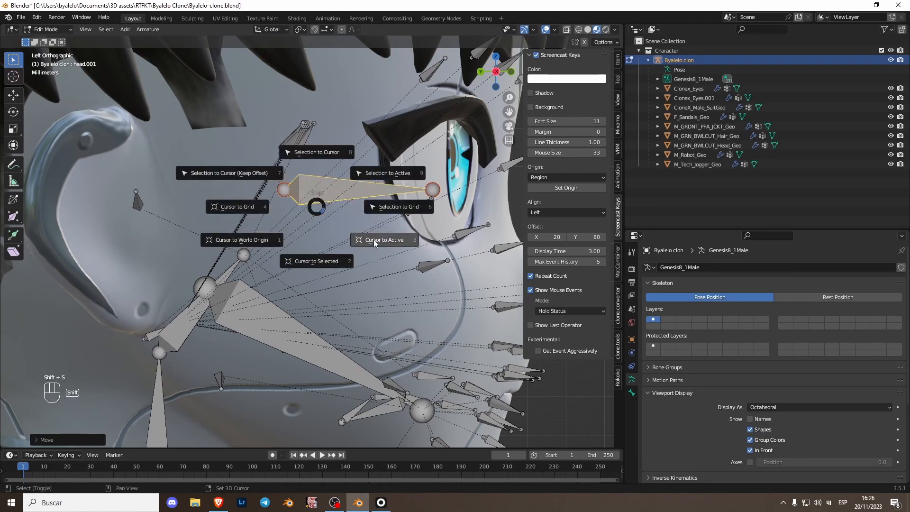
pyautogui.click(307, 204)
# Step: Leave armature editing and set the Clonex_Eyes.001 mesh's origin to its center of mass
pyautogui.scroll(-2, 332, 257)
pyautogui.press('Tab')
pyautogui.moveTo(331, 257); pyautogui.dragTo(312, 229, button='middle')
pyautogui.hotkey('ctrl', 'Tab')
pyautogui.moveTo(349, 238); pyautogui.dragTo(286, 204, button='middle')
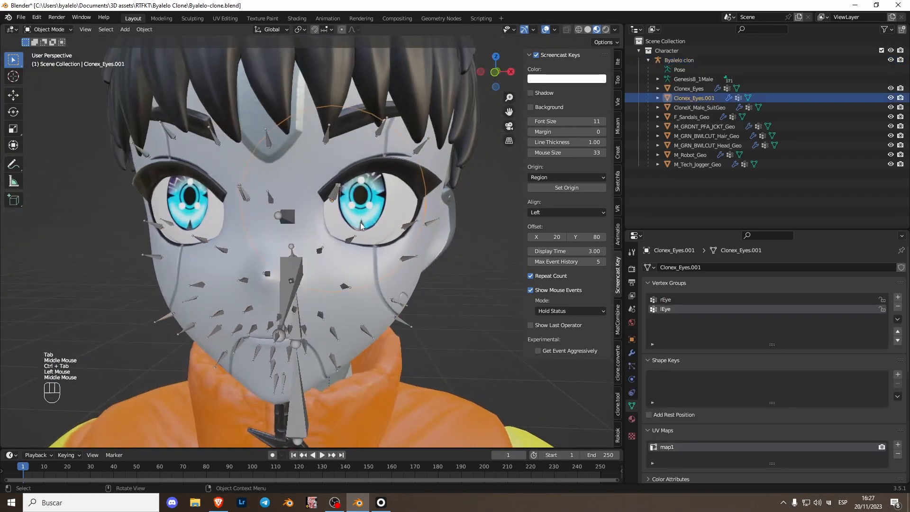
pyautogui.rightClick(286, 204)
pyautogui.moveTo(358, 218)
pyautogui.click(432, 251)
# Step: Snap the 3D cursor to the active Clonex_Eyes.001 object
pyautogui.rightClick(384, 201)
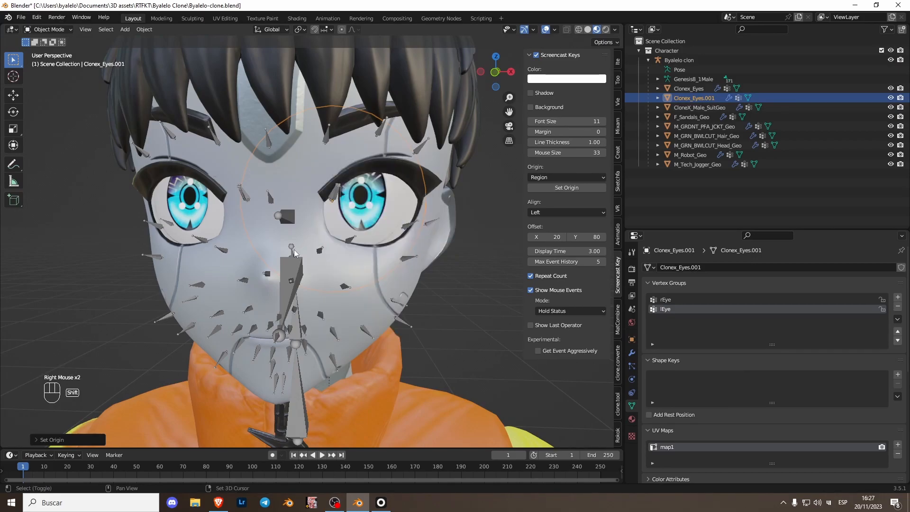
pyautogui.hotkey('shift', 's')
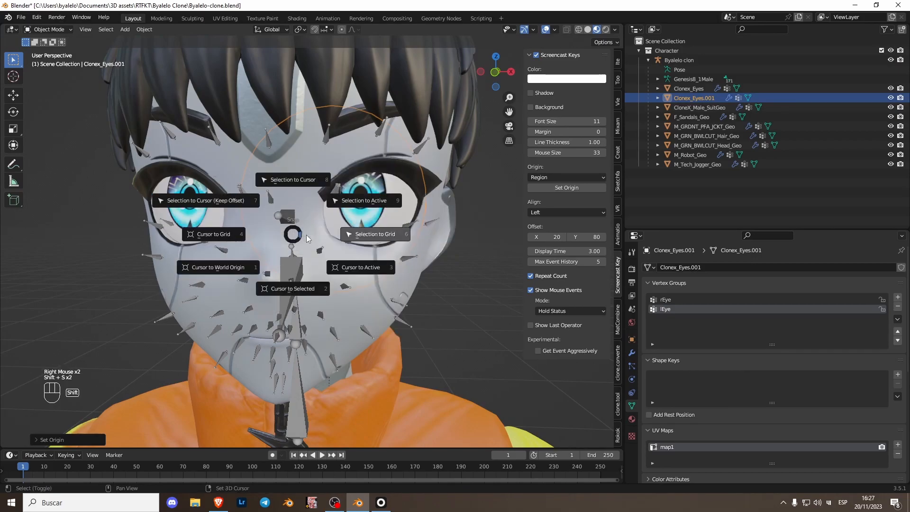
pyautogui.click(364, 271)
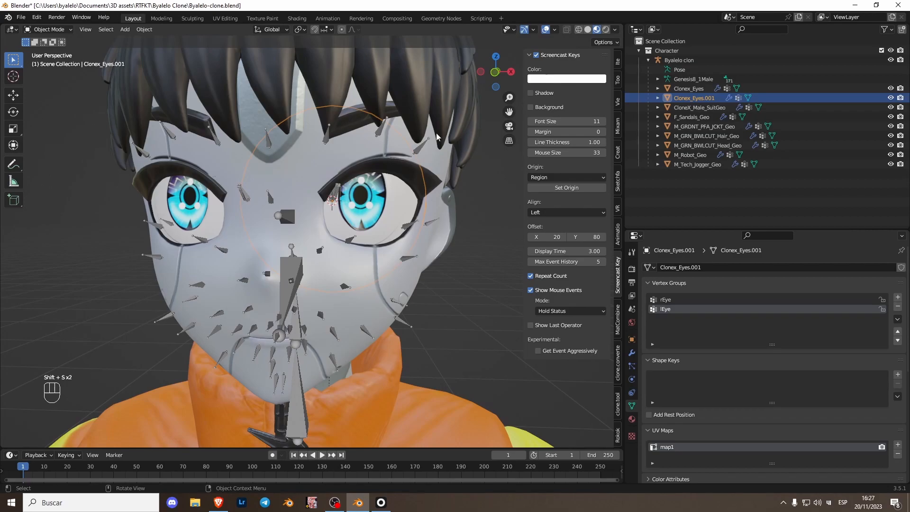
# Step: Edit the armature again and snap the new, unparented bone to the 3D cursor at the left eye's origin
pyautogui.click(481, 72)
pyautogui.click(313, 221)
pyautogui.press('Tab')
pyautogui.click(316, 217)
pyautogui.moveTo(329, 246); pyautogui.dragTo(283, 245, button='middle')
pyautogui.click(488, 74)
pyautogui.scroll(1, 347, 245)
pyautogui.keyDown('shift'); pyautogui.scroll(1, 347, 245); pyautogui.keyUp('shift')
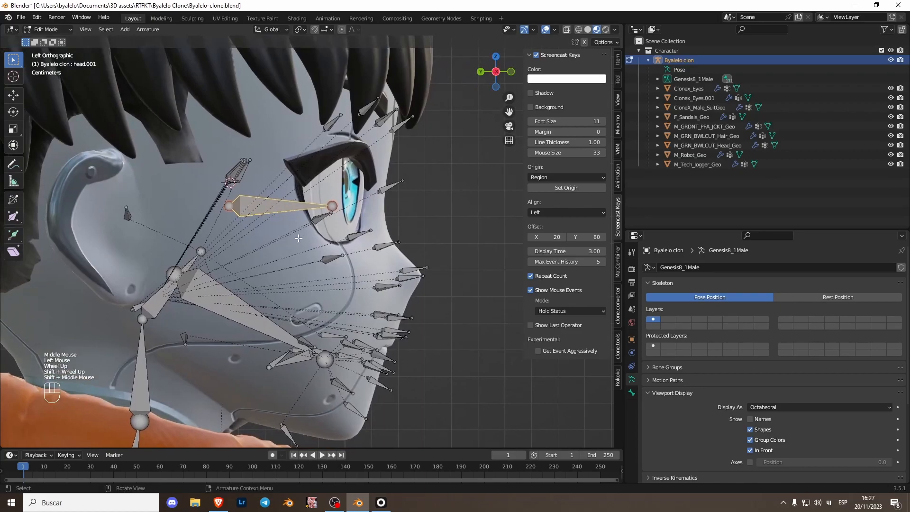
pyautogui.click(511, 72)
pyautogui.hotkey('shift', 's')
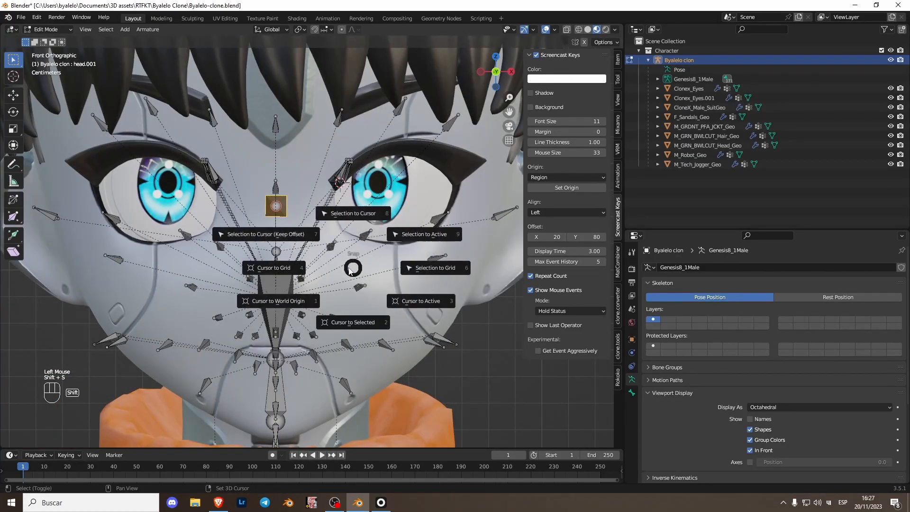
pyautogui.click(333, 214)
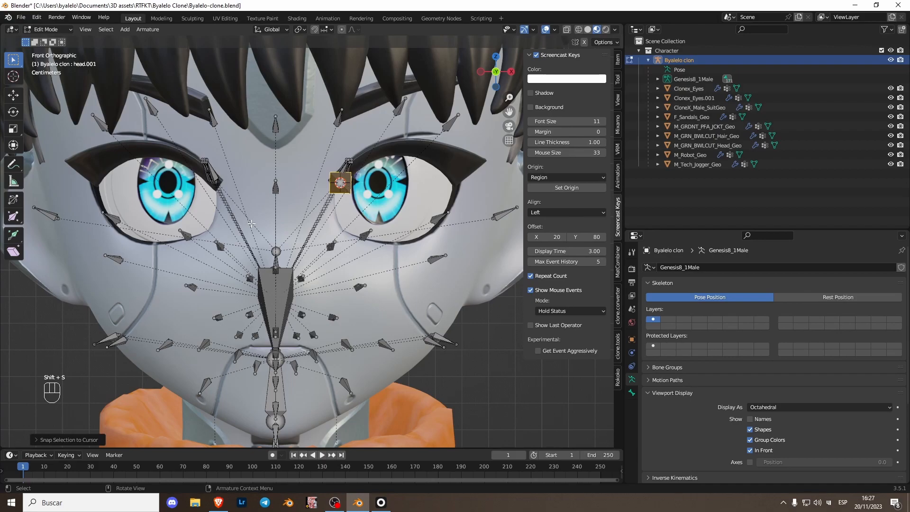
# Step: Rename the left eye bone as eye_L, symmetrize it to the other side and leave armature editing
pyautogui.press('F2')
pyautogui.write('eye_L')
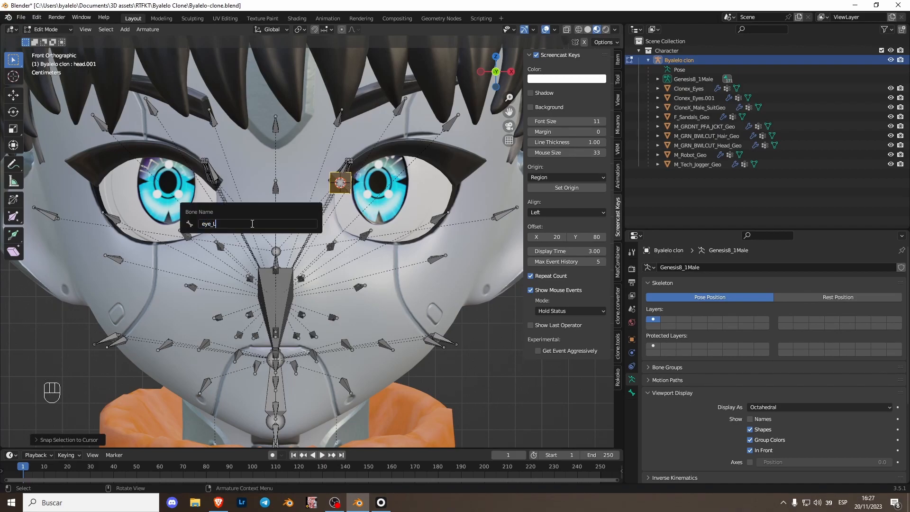
pyautogui.press('Return')
pyautogui.rightClick(332, 189)
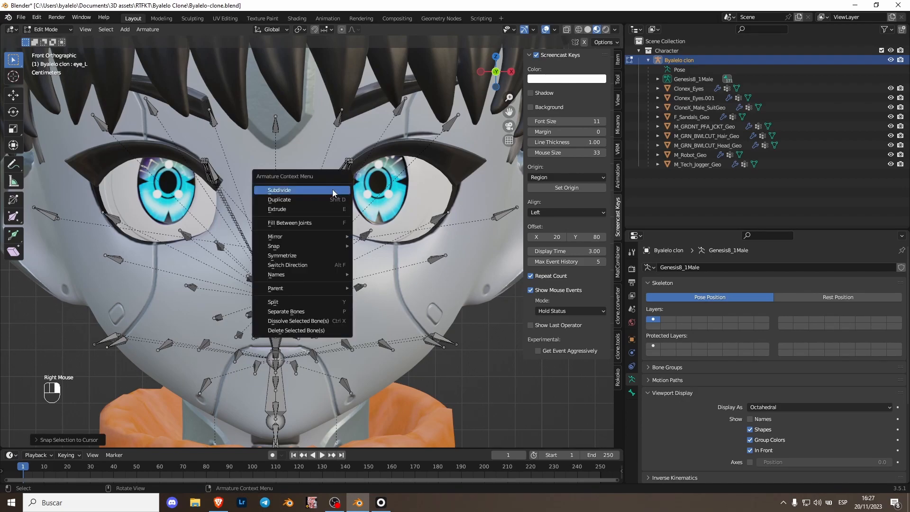
pyautogui.click(299, 255)
pyautogui.press('Tab')
# Step: Clear the parent of both eye meshes, Clonex_Eyes.001 and Clonex_Eyes, while keeping their transformation
pyautogui.scroll(-2, 296, 226)
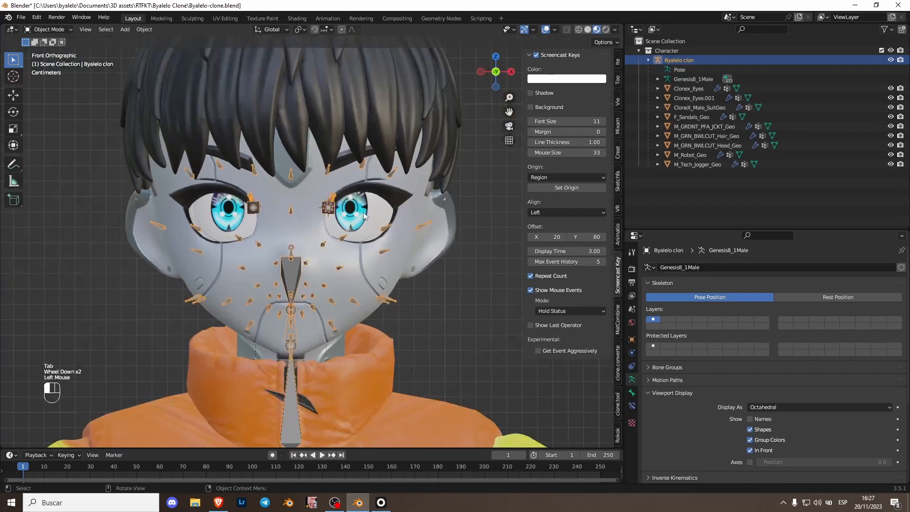
pyautogui.click(351, 221)
pyautogui.hotkey('alt', 'p')
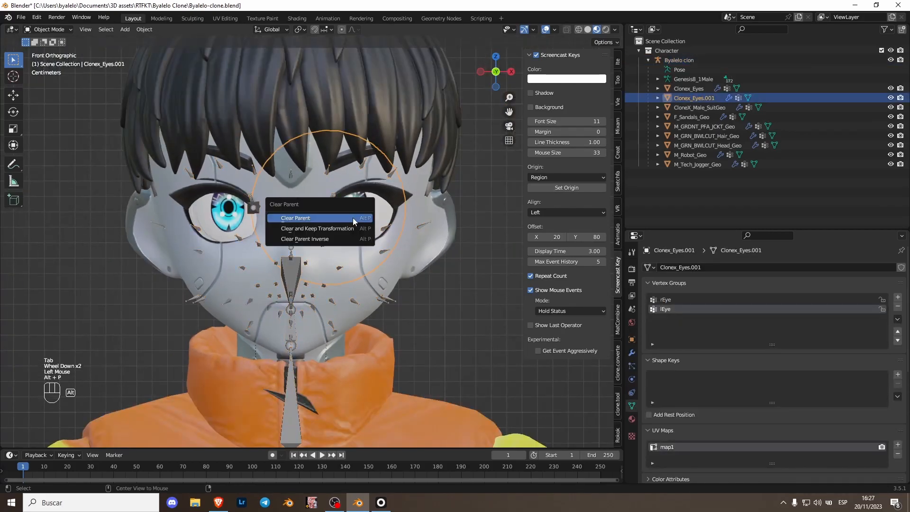
pyautogui.click(334, 233)
pyautogui.click(231, 224)
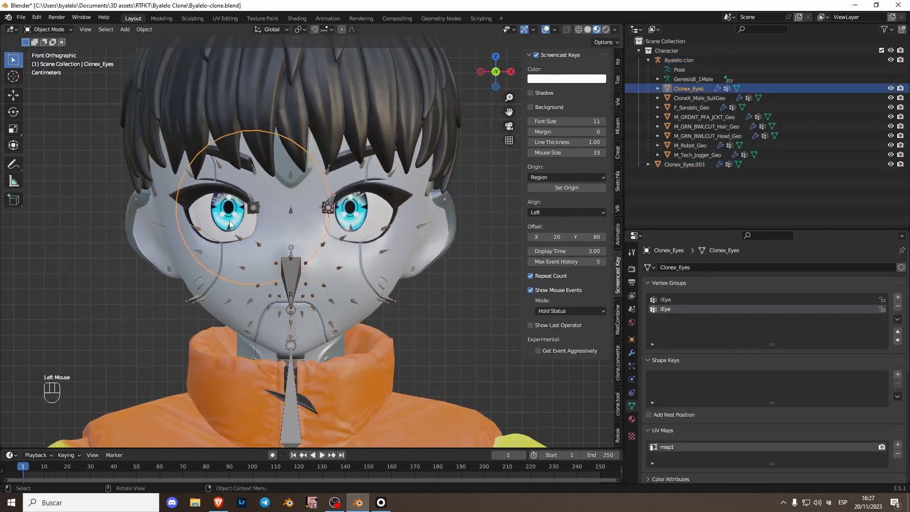
pyautogui.hotkey('alt', 'p')
pyautogui.click(233, 223)
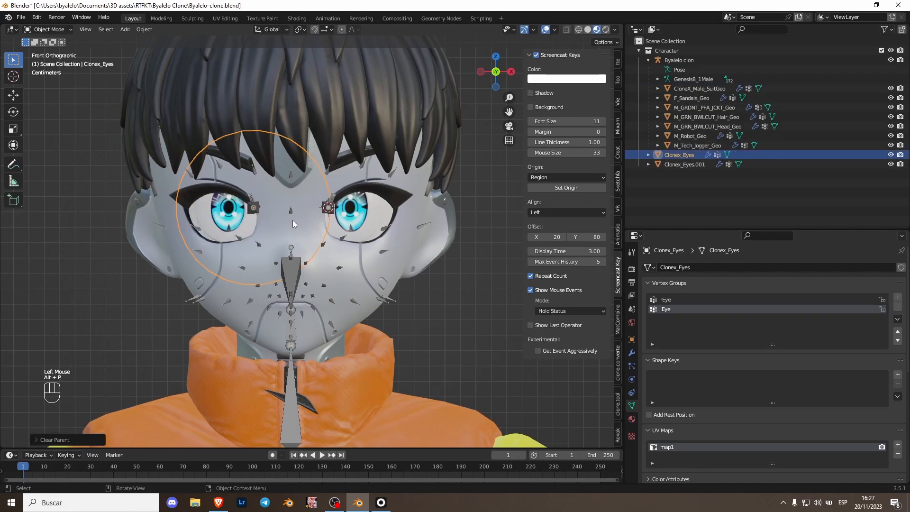
# Step: Parent Clonex_Eyes.001 to the armature with automatic weights, with the eye_L bone selected in pose mode
pyautogui.click(352, 220)
pyautogui.scroll(2, 352, 220)
pyautogui.keyDown('shift'); pyautogui.moveTo(370, 179); pyautogui.dragTo(280, 213, button='middle'); pyautogui.keyUp('shift')
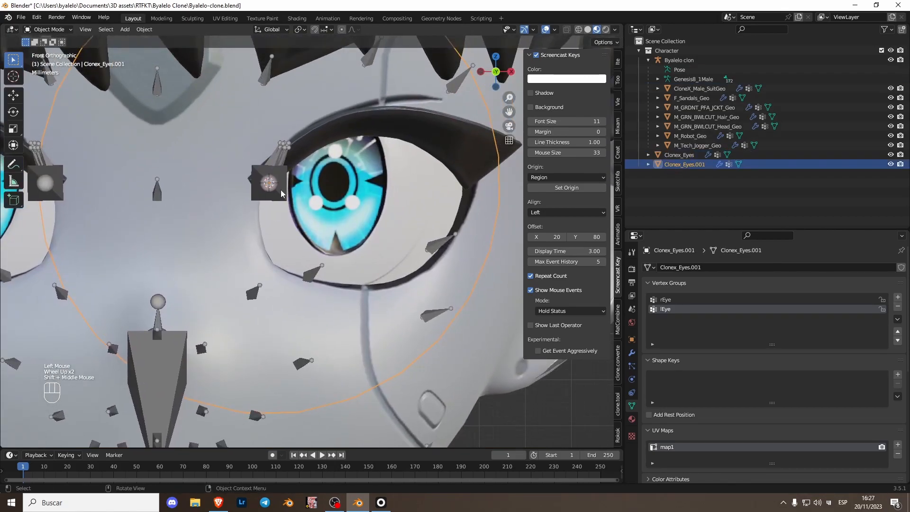
pyautogui.keyDown('shift'); pyautogui.click(268, 198); pyautogui.keyUp('shift')
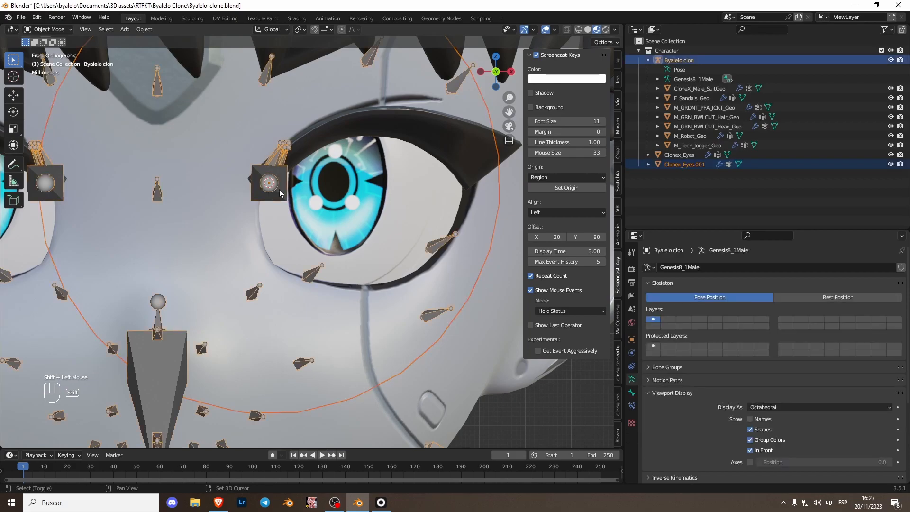
pyautogui.hotkey('ctrl', 'Tab')
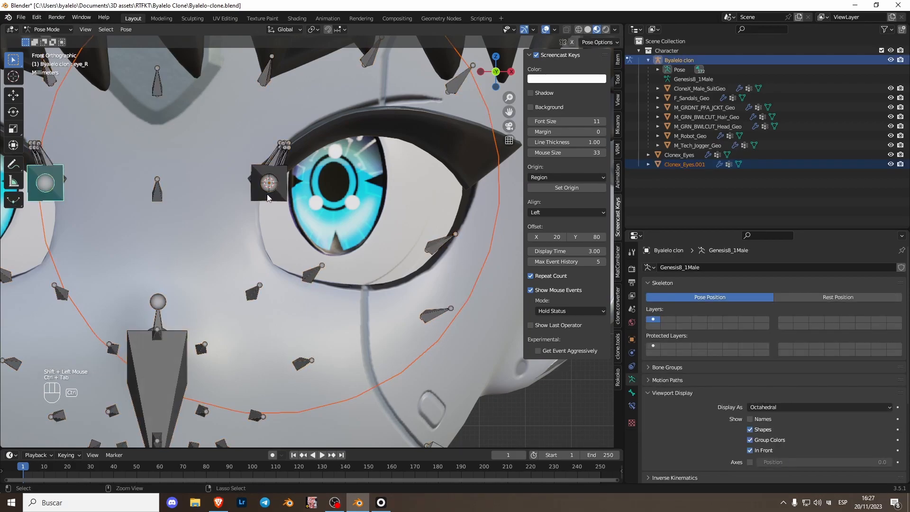
pyautogui.click(273, 190)
pyautogui.moveTo(272, 190); pyautogui.dragTo(232, 241, button='middle')
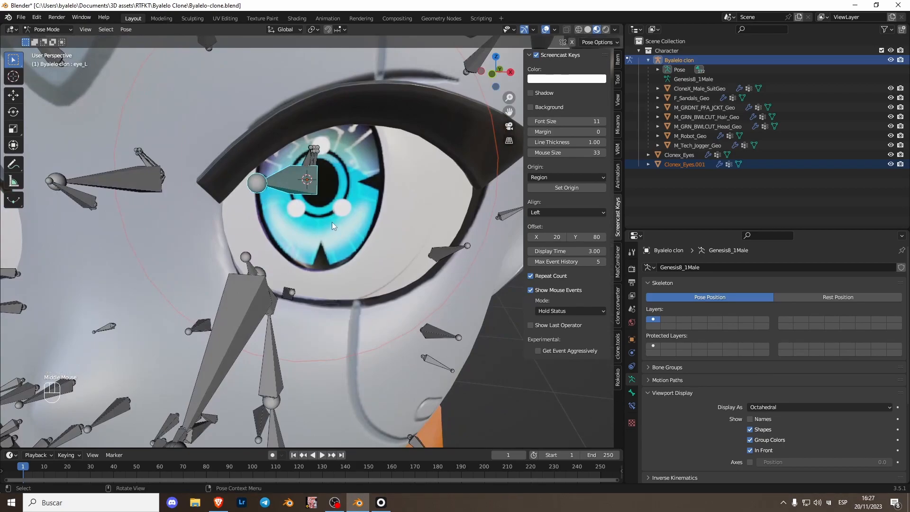
pyautogui.hotkey('ctrl', 'p')
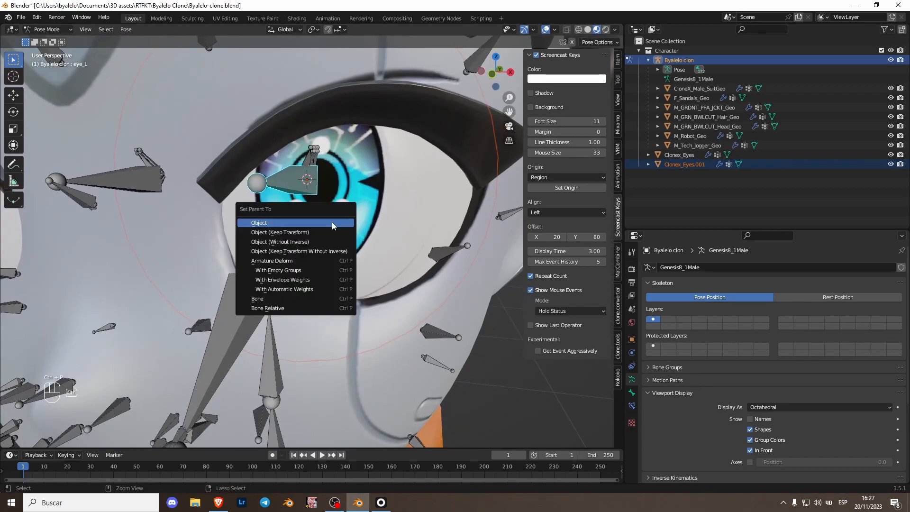
pyautogui.click(316, 289)
# Step: Test the left eye by freely rotating the eye_L bone in front view, and undo the rotation
pyautogui.click(488, 76)
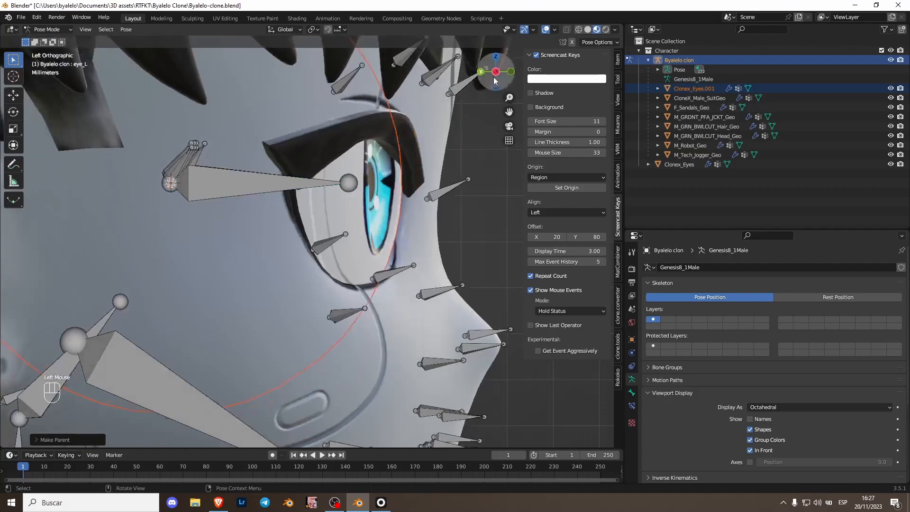
pyautogui.scroll(-2, 342, 227)
pyautogui.press('r')
pyautogui.press('r')
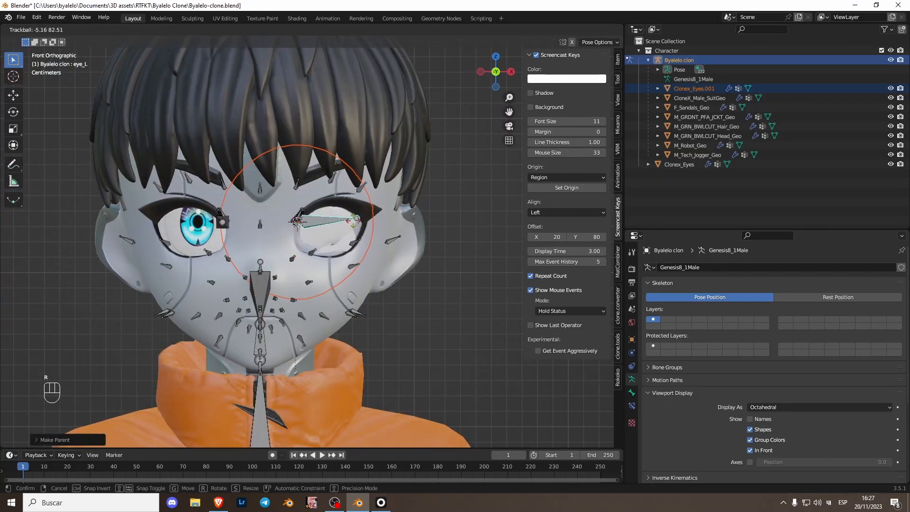
pyautogui.hotkey('ctrl', 'z')
# Step: Lock the eye_L and eye_R vertex groups of Clonex_Eyes.001 and delete all unlocked groups
pyautogui.hotkey('ctrl', 'Tab')
pyautogui.click(695, 89)
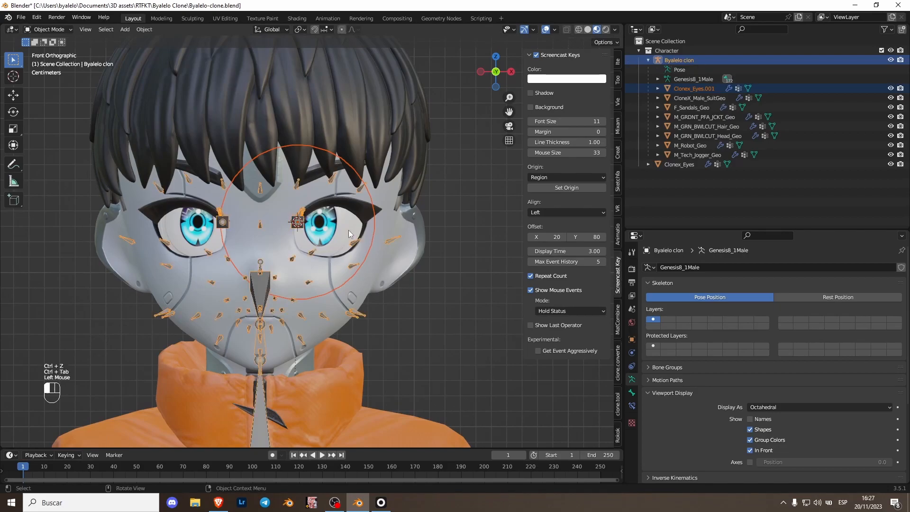
pyautogui.click(680, 319)
pyautogui.click(782, 300)
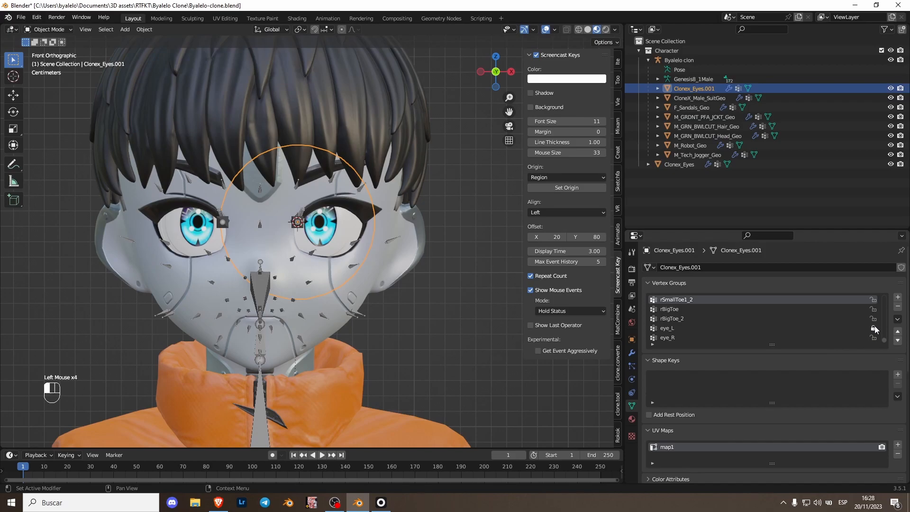
pyautogui.click(898, 320)
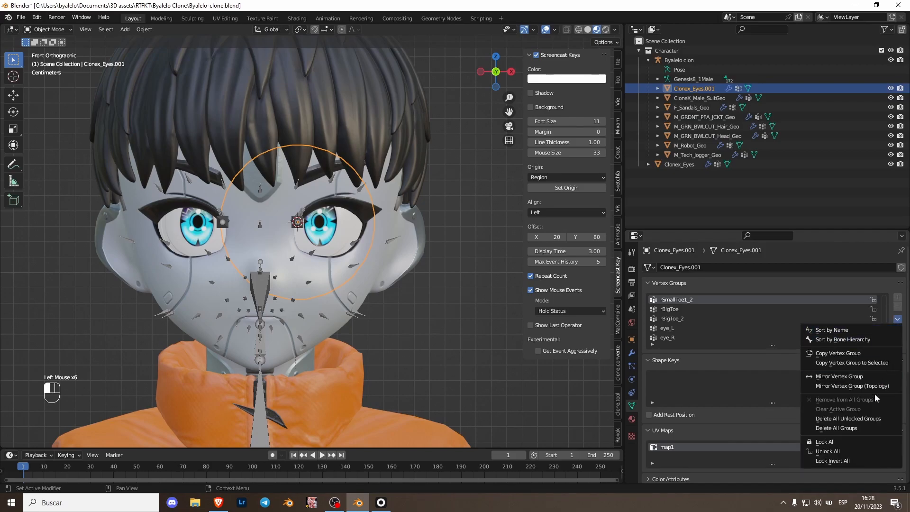
pyautogui.click(866, 420)
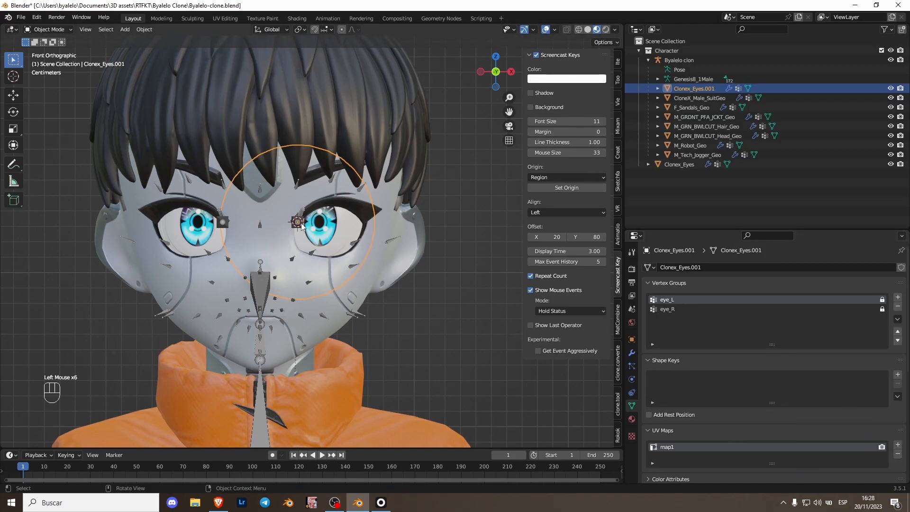
# Step: Retest the left eye with the reduced vertex groups by trackball-rotating eye_L, and undo the rotation
pyautogui.click(297, 223)
pyautogui.hotkey('ctrl', 'Tab')
pyautogui.press('r')
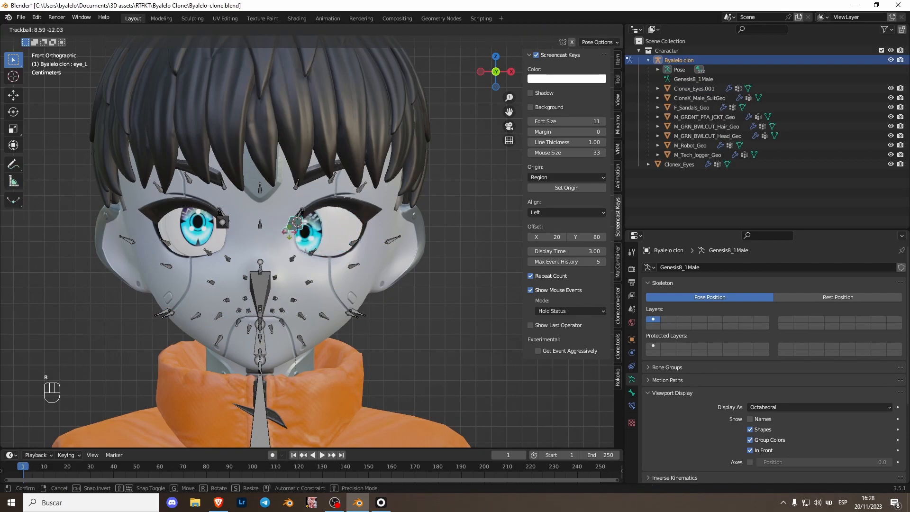
pyautogui.click(316, 235)
pyautogui.hotkey('ctrl', 'z')
# Step: Parent the right eye mesh Clonex_Eyes to the armature with automatic weights in object mode
pyautogui.scroll(1, 168, 231)
pyautogui.keyDown('shift'); pyautogui.moveTo(168, 231); pyautogui.dragTo(178, 231, button='middle'); pyautogui.keyUp('shift')
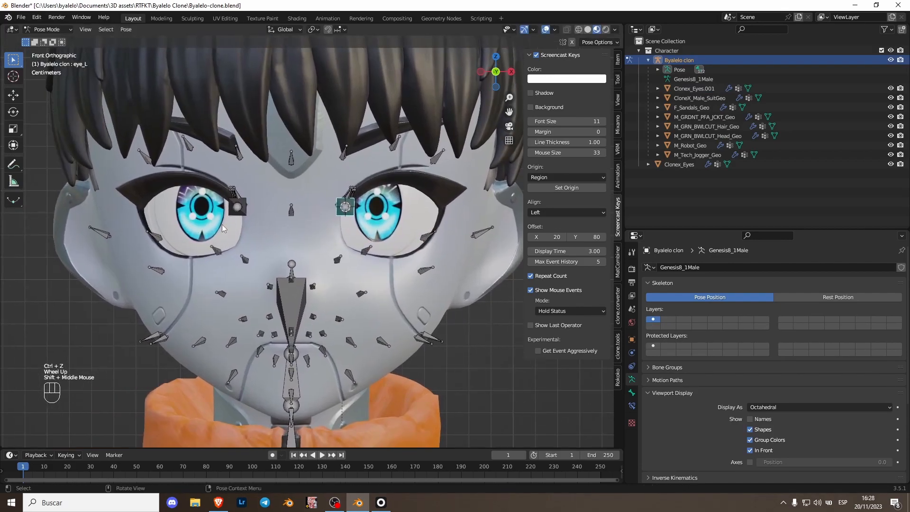
pyautogui.hotkey('ctrl', 'Tab')
pyautogui.click(179, 232)
pyautogui.keyDown('shift'); pyautogui.click(234, 207); pyautogui.keyUp('shift')
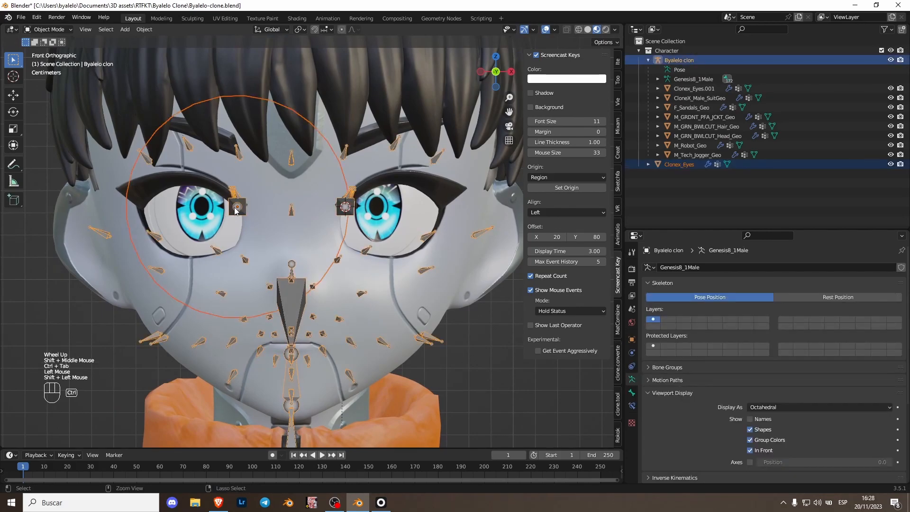
pyautogui.hotkey('ctrl', 'Tab')
pyautogui.click(237, 208)
pyautogui.hotkey('ctrl', 'Tab')
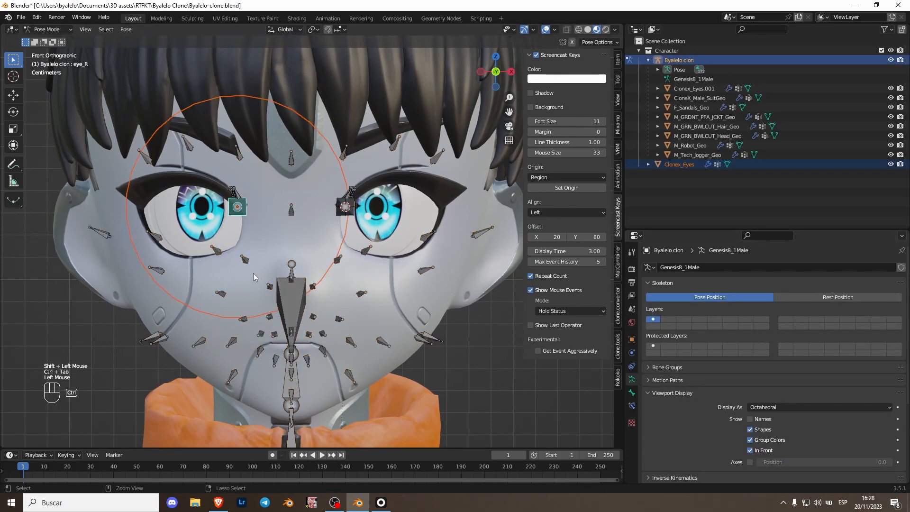
pyautogui.click(215, 218)
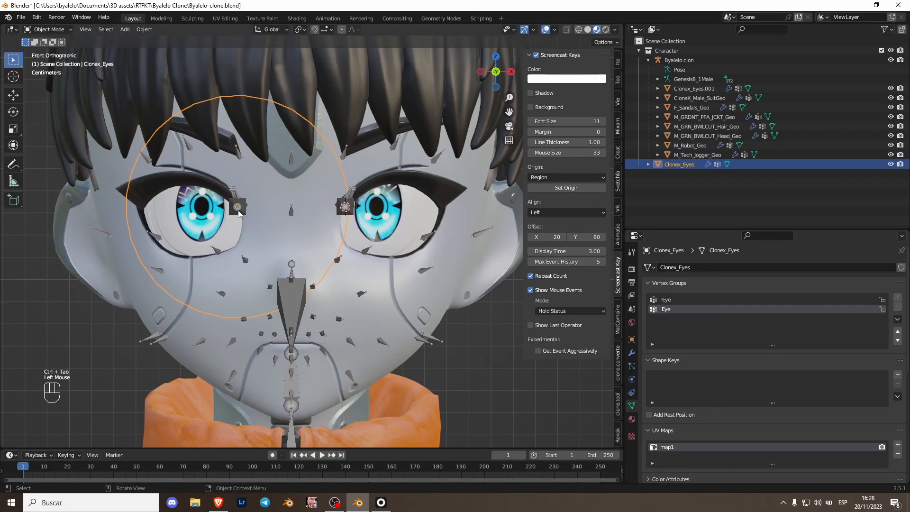
pyautogui.keyDown('shift'); pyautogui.click(258, 216); pyautogui.keyUp('shift')
pyautogui.hotkey('ctrl', 'p')
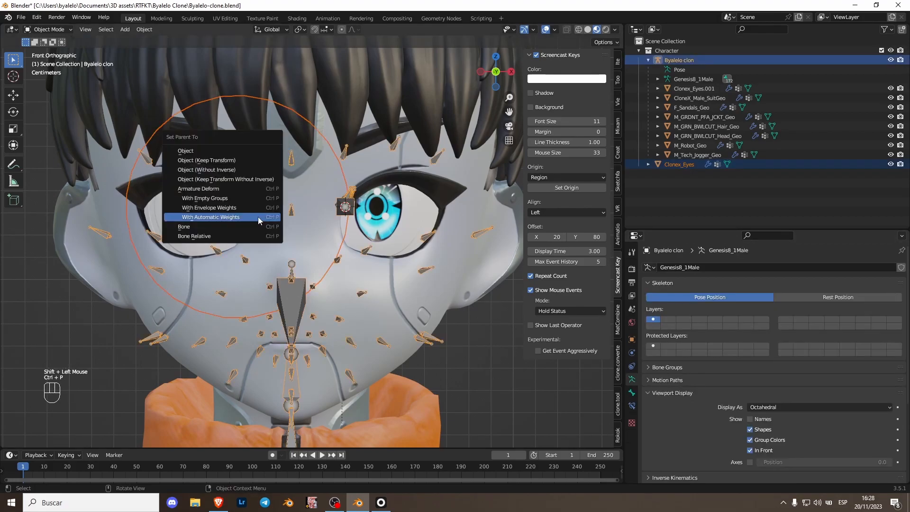
pyautogui.click(258, 218)
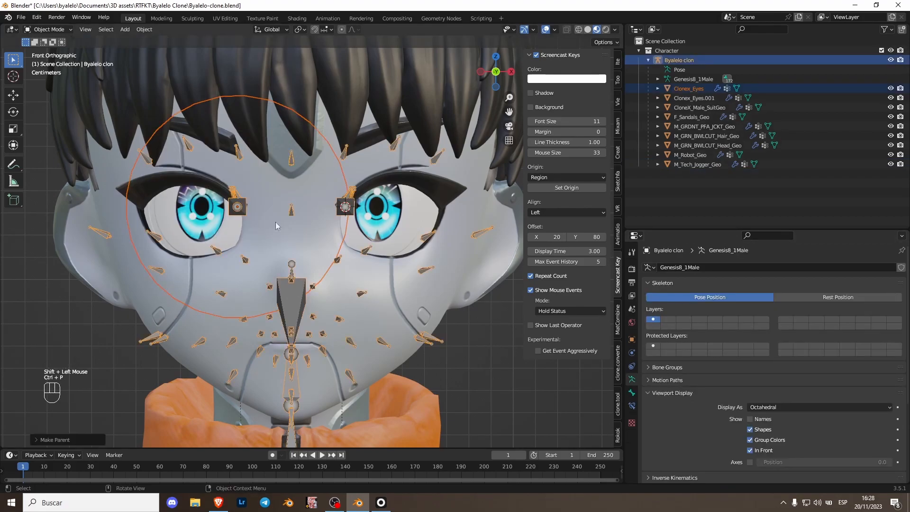
# Step: Test the right eye by trackball-rotating the eye_R bone in pose mode, and undo the rotation
pyautogui.hotkey('ctrl', 'Tab')
pyautogui.press('r')
pyautogui.press('r')
pyautogui.click(225, 211)
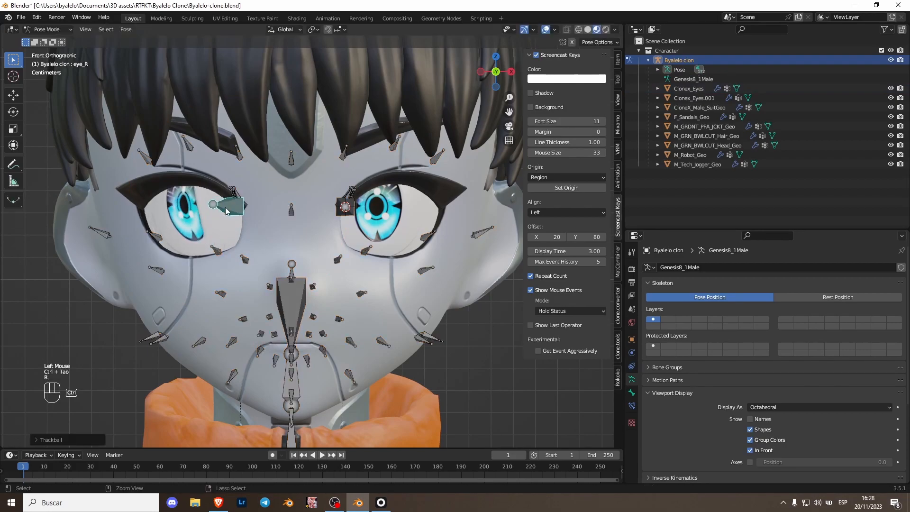
pyautogui.hotkey('ctrl', 'z')
# Step: Lock the eye_L and eye_R vertex groups of Clonex_Eyes and delete all its unlocked groups
pyautogui.hotkey('ctrl', 'Tab')
pyautogui.click(228, 211)
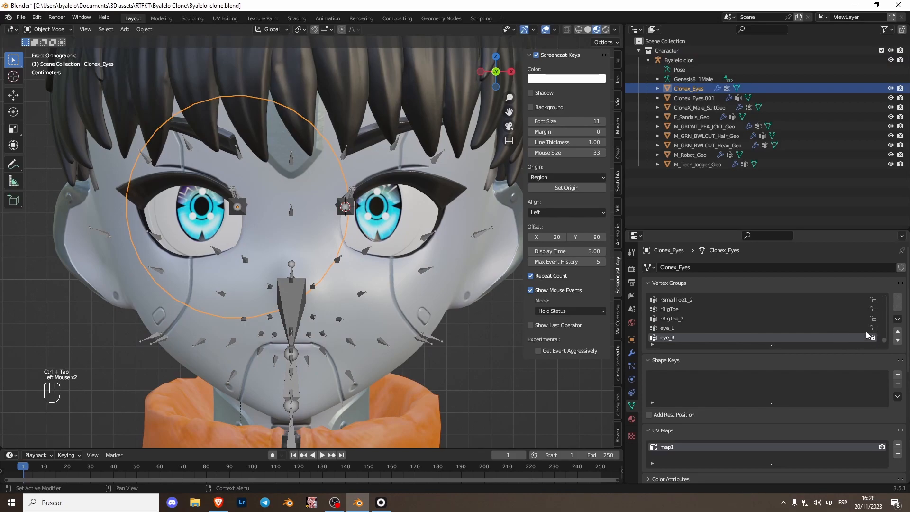
pyautogui.click(897, 319)
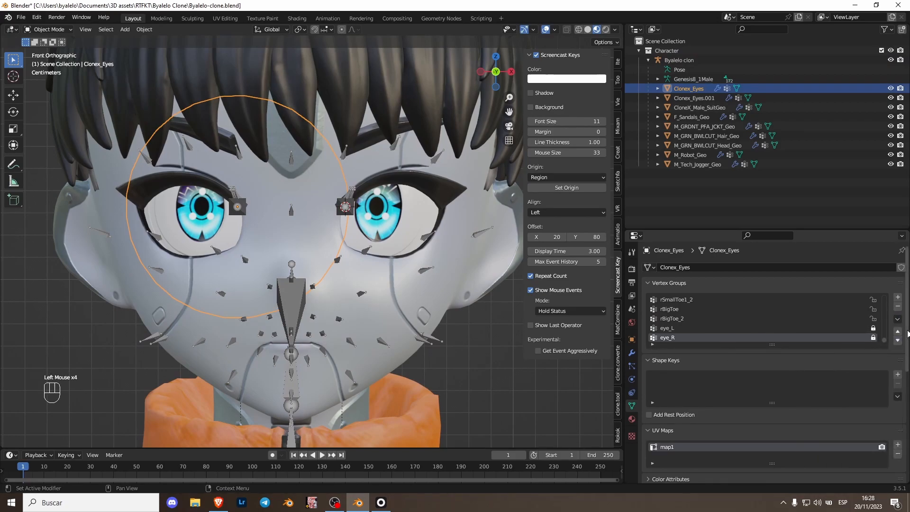
pyautogui.click(899, 319)
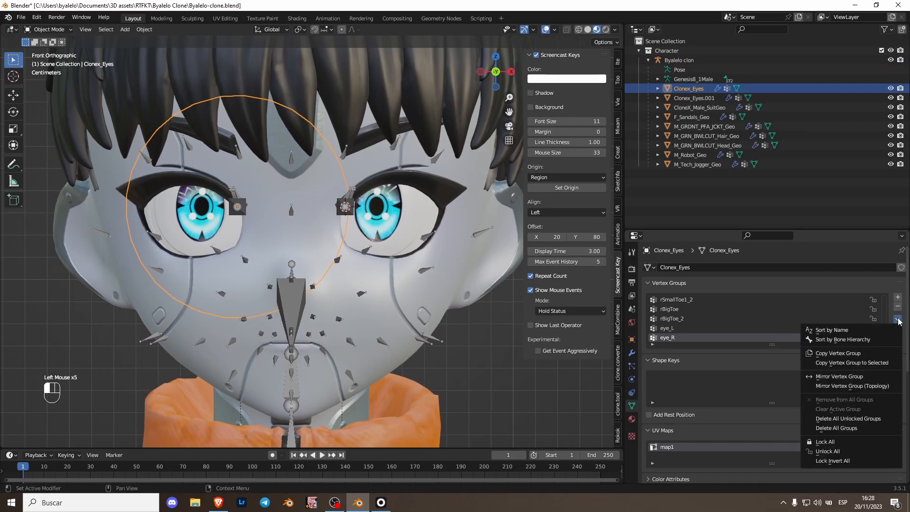
pyautogui.click(861, 430)
pyautogui.hotkey('ctrl', 'z')
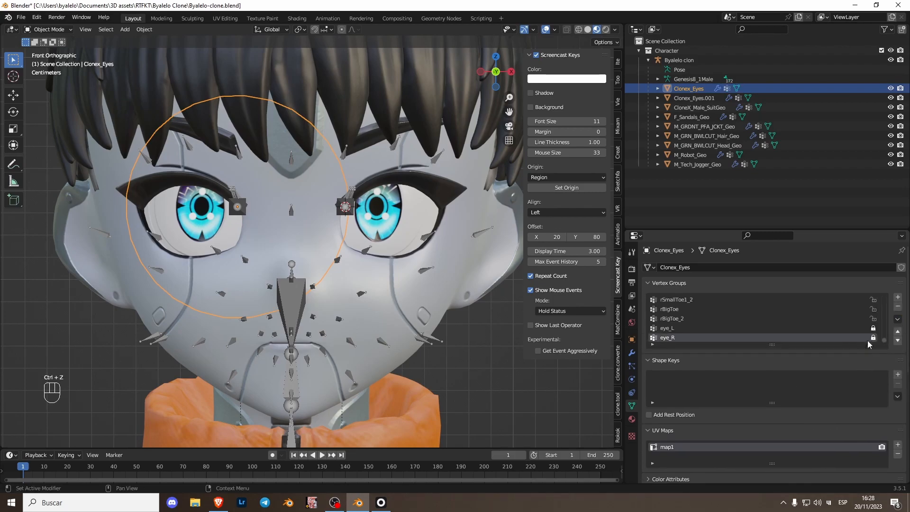
pyautogui.click(898, 319)
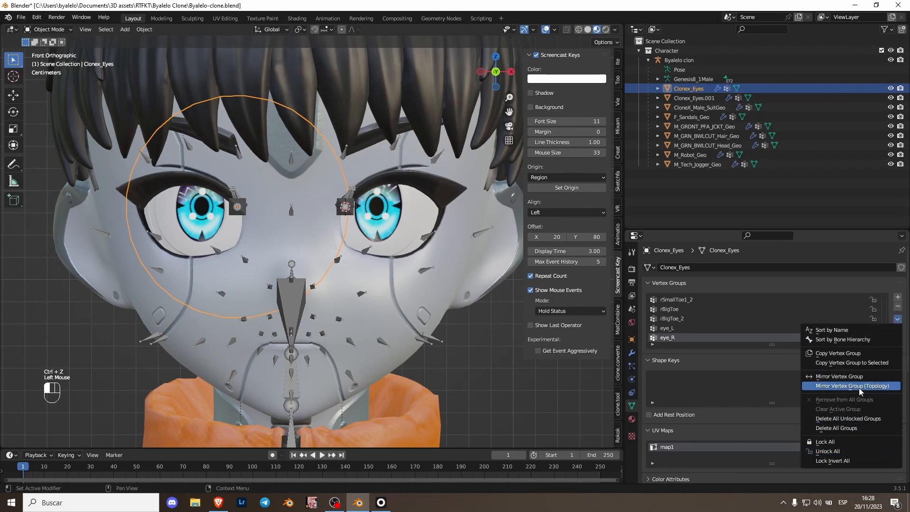
# Step: Retest the right eye with the reduced vertex groups by freely rotating eye_R, and undo the rotation
pyautogui.scroll(-1, 251, 214)
pyautogui.click(251, 213)
pyautogui.hotkey('ctrl', 'Tab')
pyautogui.press('r')
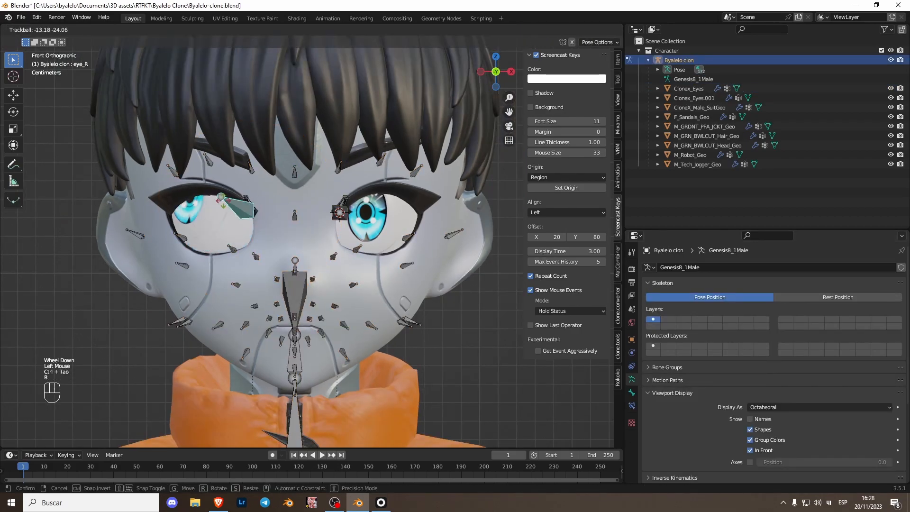
pyautogui.hotkey('ctrl', 'z')
# Step: Return the armature to object mode and reset the 3D cursor to the world origin
pyautogui.scroll(-1, 308, 272)
pyautogui.scroll(1, 447, 255)
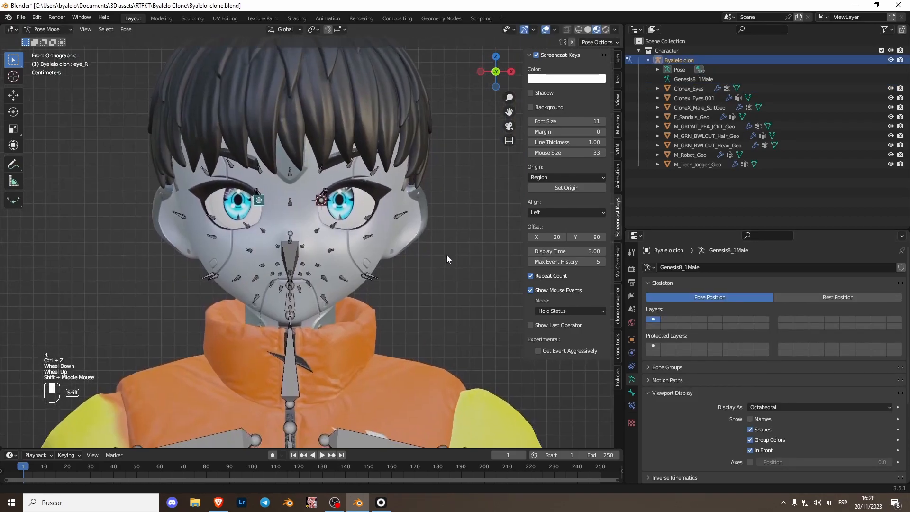
pyautogui.keyDown('shift'); pyautogui.moveTo(446, 255); pyautogui.dragTo(392, 247, button='middle'); pyautogui.keyUp('shift')
pyautogui.scroll(-1, 392, 247)
pyautogui.hotkey('ctrl', 'Tab')
pyautogui.scroll(-1, 407, 266)
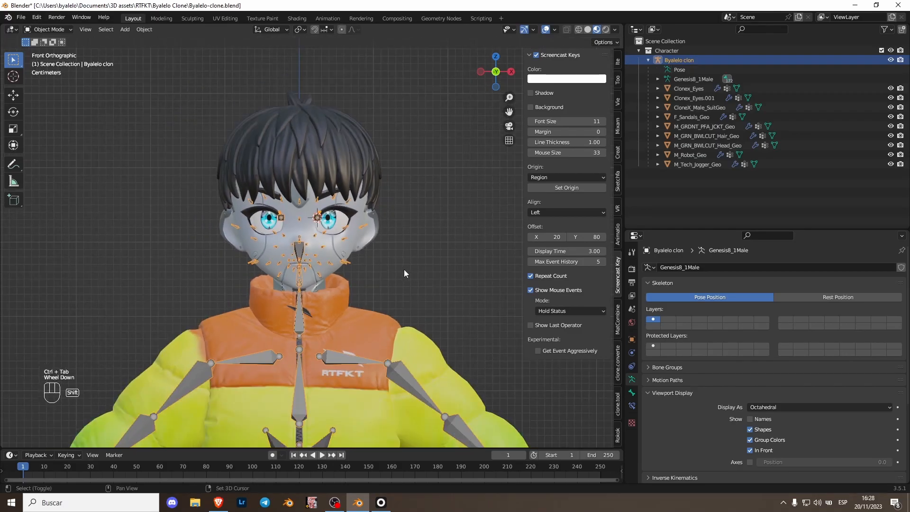
pyautogui.hotkey('shift', 's')
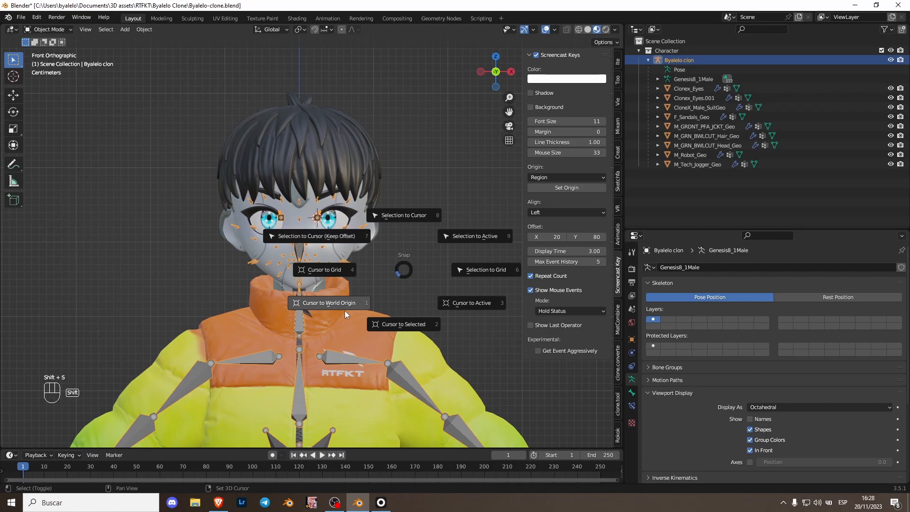
pyautogui.click(345, 311)
pyautogui.scroll(-2, 373, 321)
pyautogui.keyDown('shift'); pyautogui.moveTo(380, 329); pyautogui.dragTo(378, 311, button='middle'); pyautogui.keyUp('shift')
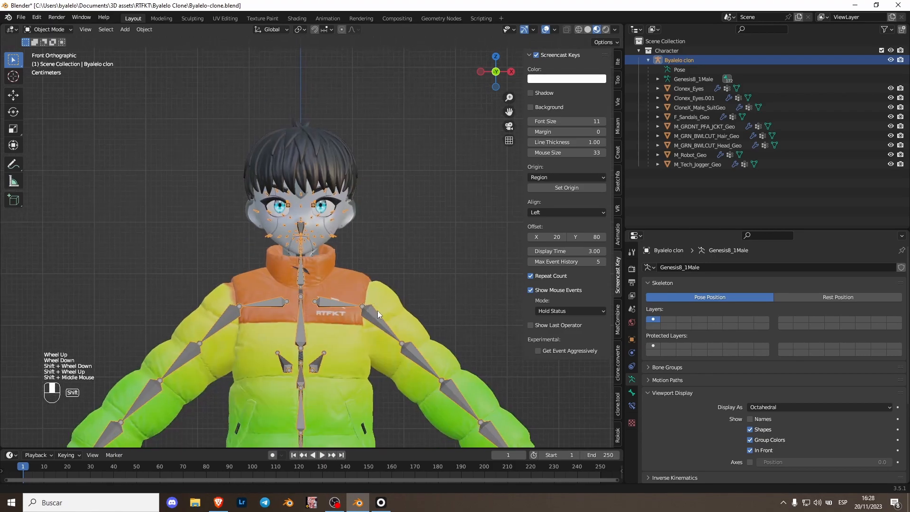
# Step: Hide the character's armature to expose the face
pyautogui.click(303, 278)
pyautogui.scroll(2, 303, 278)
pyautogui.press('h')
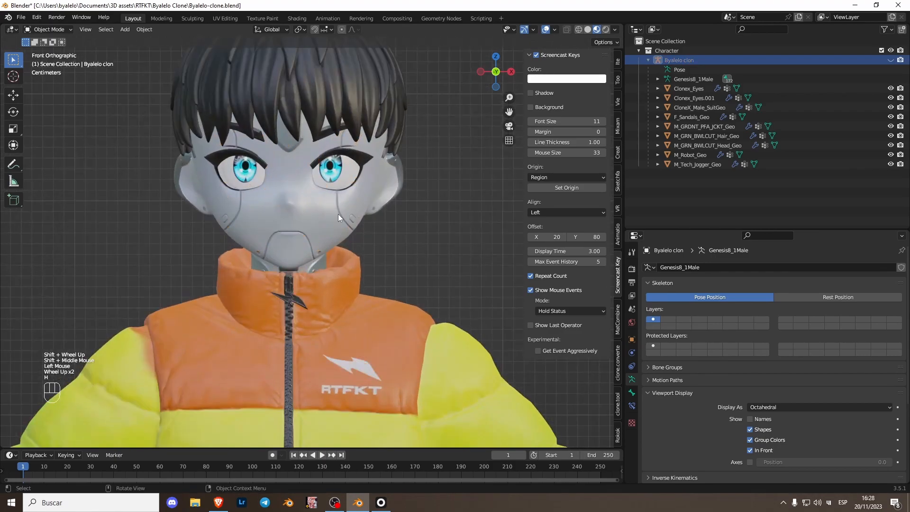
pyautogui.keyDown('shift'); pyautogui.scroll(1, 326, 212); pyautogui.keyUp('shift')
pyautogui.keyDown('shift'); pyautogui.moveTo(341, 278); pyautogui.dragTo(285, 267, button='middle'); pyautogui.keyUp('shift')
pyautogui.scroll(1, 285, 266)
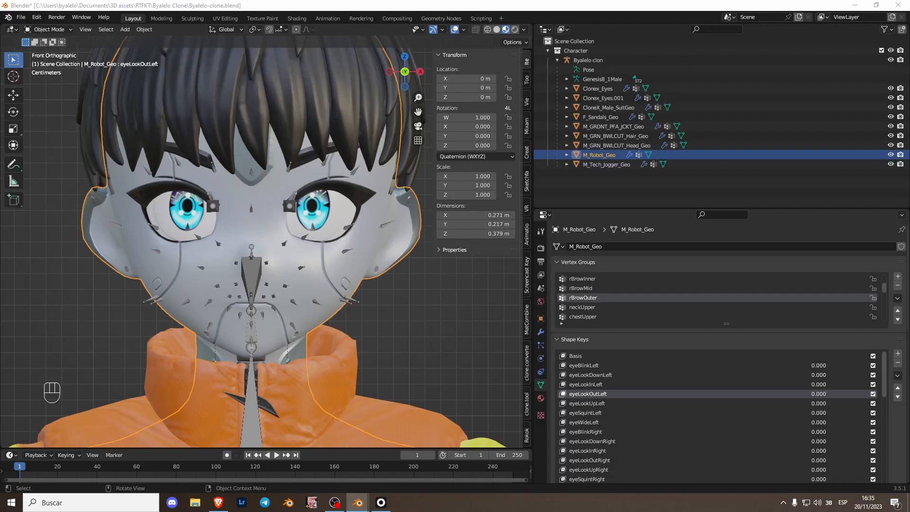
# Step: Select the character's armature by its facial bones
pyautogui.click(280, 206)
pyautogui.click(280, 207)
pyautogui.click(280, 206)
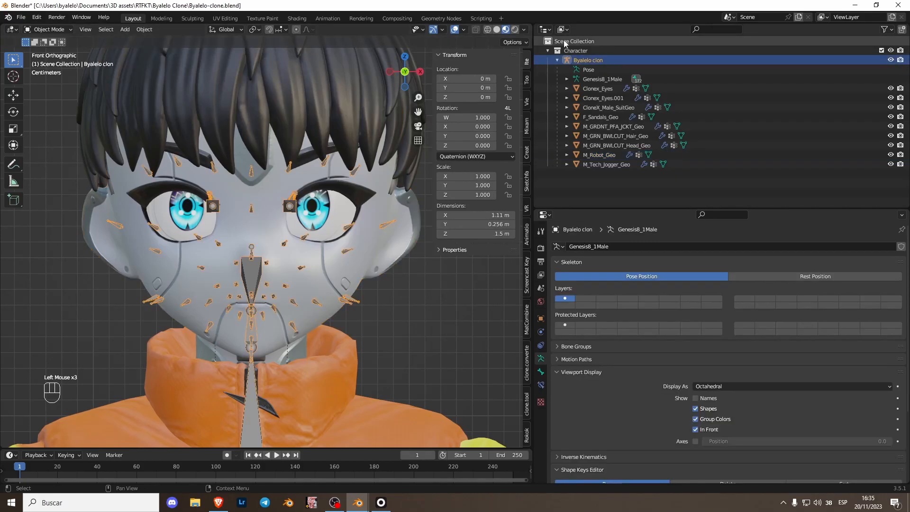
pyautogui.keyDown('shift'); pyautogui.moveTo(342, 235); pyautogui.dragTo(308, 229, button='middle'); pyautogui.keyUp('shift')
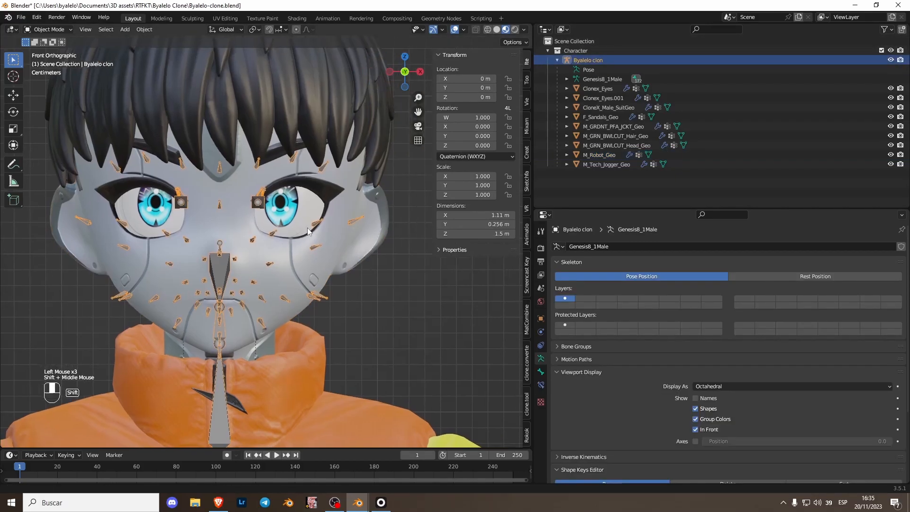
pyautogui.click(562, 29)
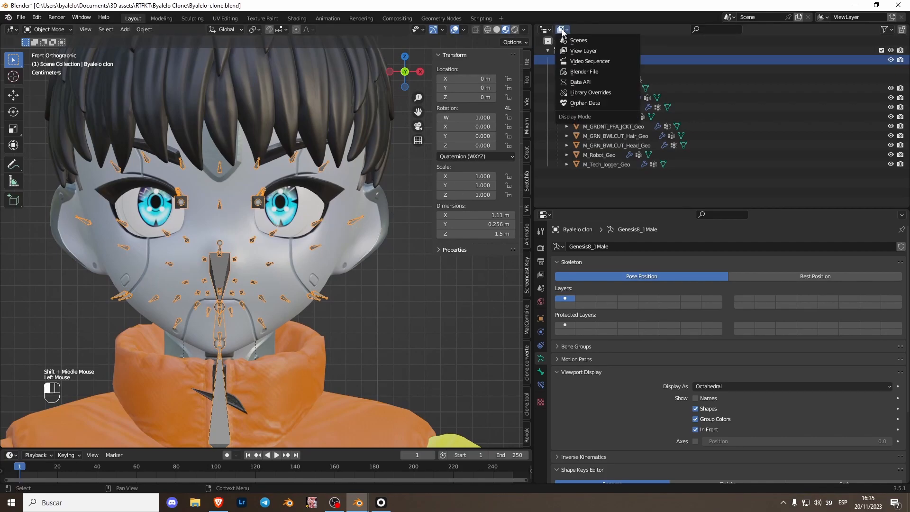
pyautogui.click(545, 29)
pyautogui.click(664, 88)
pyautogui.click(546, 30)
pyautogui.click(825, 56)
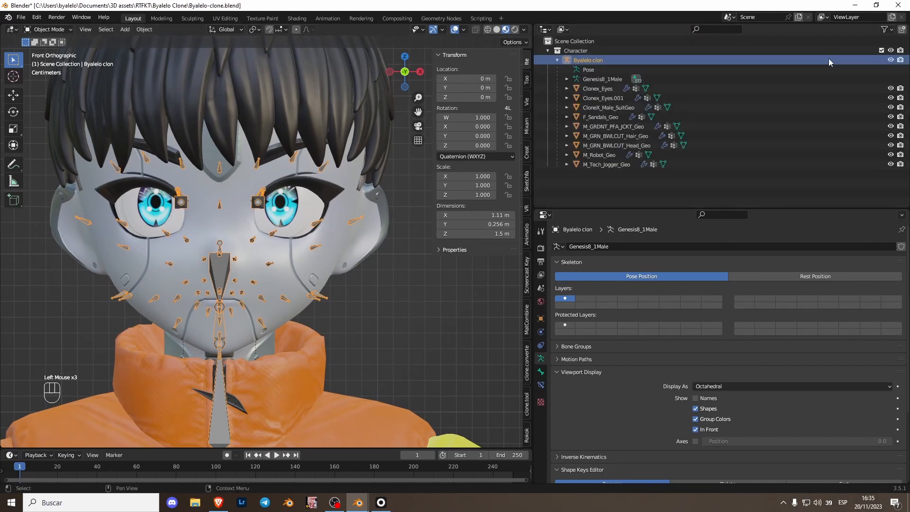
# Step: Purge the file's unused orphan data-blocks and turn the outliner area into a Drivers editor
pyautogui.click(564, 30)
pyautogui.click(582, 103)
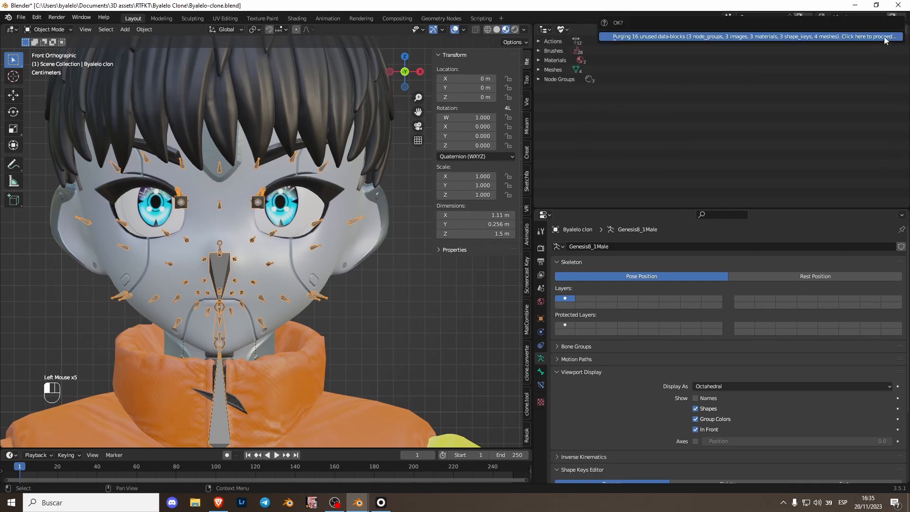
pyautogui.click(546, 29)
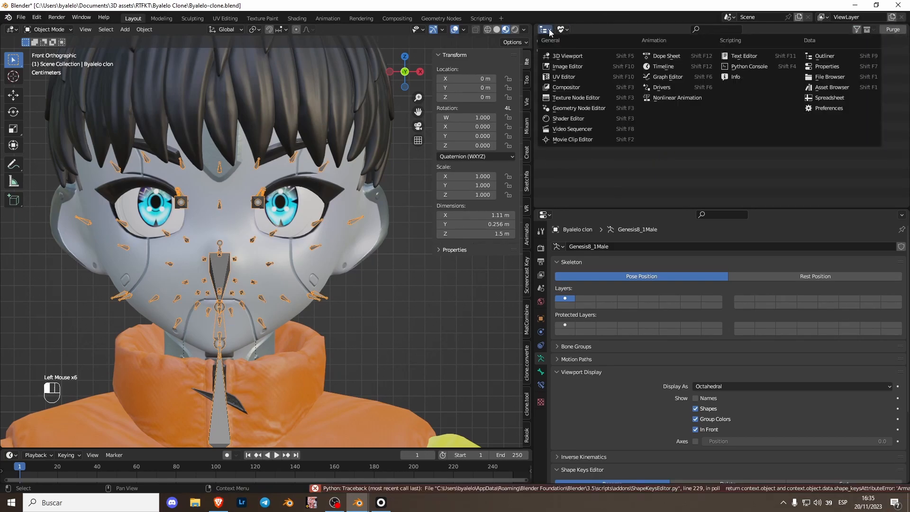
pyautogui.click(668, 78)
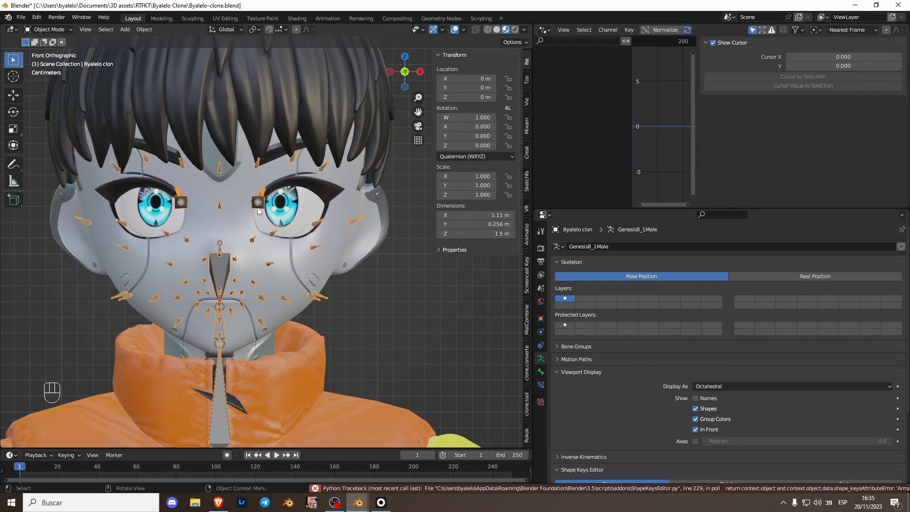
# Step: Put the armature in pose mode and set the eye_R bone's rotation mode to XYZ Euler
pyautogui.hotkey('ctrl', 'Tab')
pyautogui.doubleClick(180, 207)
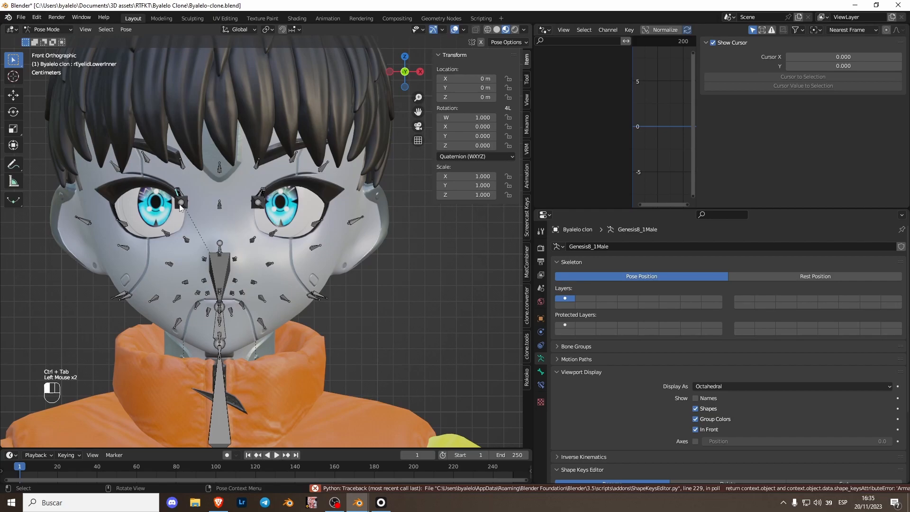
pyautogui.scroll(1, 192, 207)
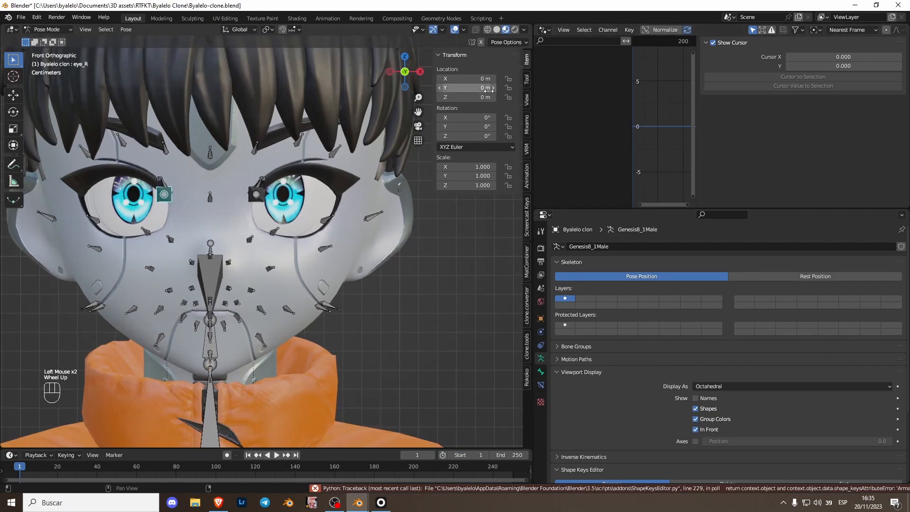
pyautogui.click(478, 147)
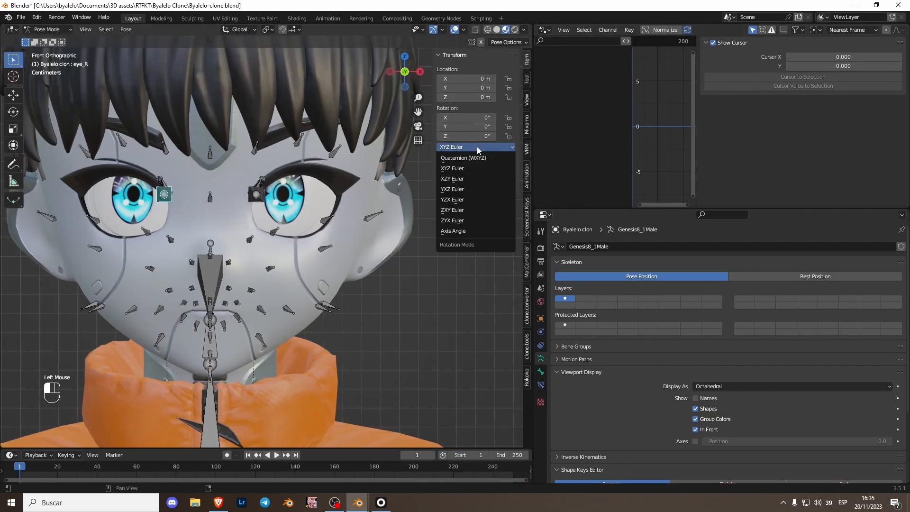
pyautogui.click(466, 169)
# Step: Add drivers to the X and Z rotation of the eye_R bone
pyautogui.click(459, 119)
pyautogui.click(485, 108)
pyautogui.rightClick(463, 119)
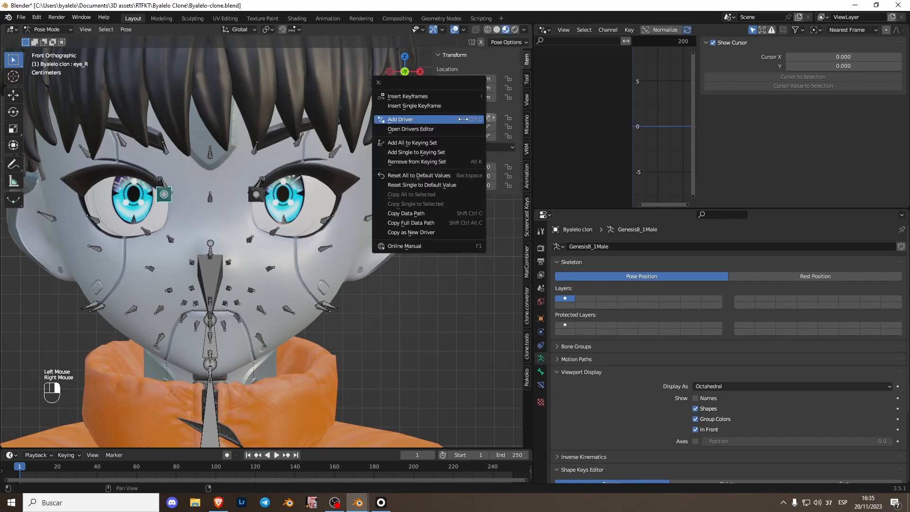
pyautogui.click(457, 119)
pyautogui.rightClick(470, 135)
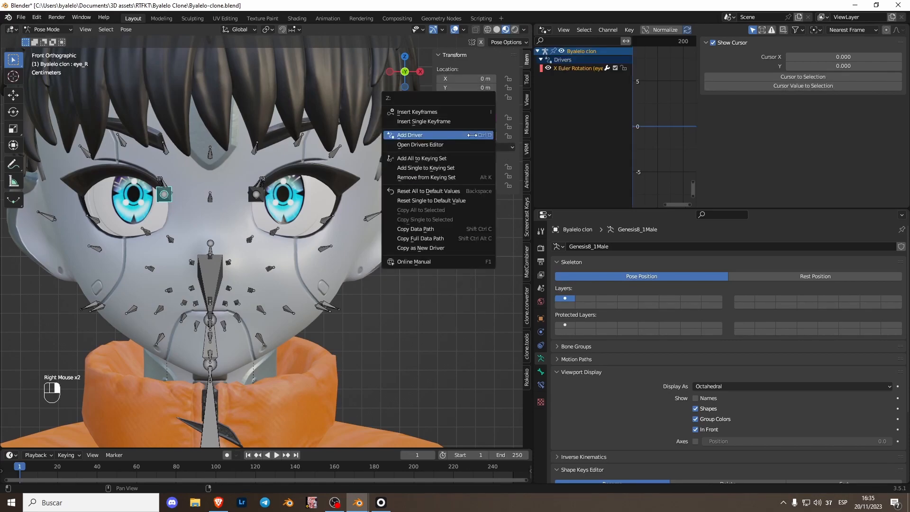
pyautogui.click(470, 135)
# Step: Enlarge the Drivers editor and set eye_R's X rotation expression to -(eyeLookUpLeft*0.20) + (eyeLookDownLeft*0.35)
pyautogui.click(590, 84)
pyautogui.moveTo(681, 209); pyautogui.dragTo(681, 317)
pyautogui.click(789, 128)
pyautogui.write('-(eyeLookUpLeft*0.20) + (eyeLookDownLeft*0.35)')
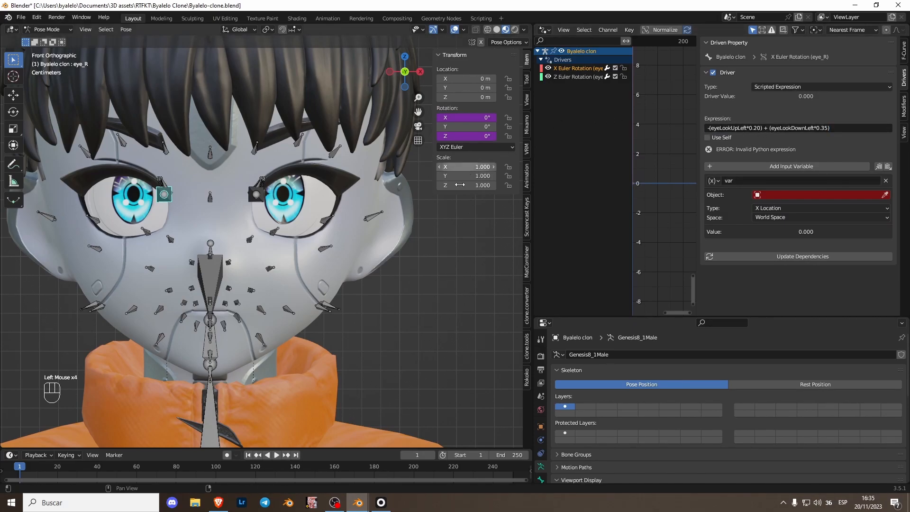
# Step: Adapt the X rotation expression to the right eye: -(eyeLookUpRight*0.20) + (eyeLookDownRight*0.35)
pyautogui.click(745, 128)
pyautogui.press('BackSpace')
pyautogui.press('BackSpace')
pyautogui.press('BackSpace')
pyautogui.press('BackSpace')
pyautogui.write('R')
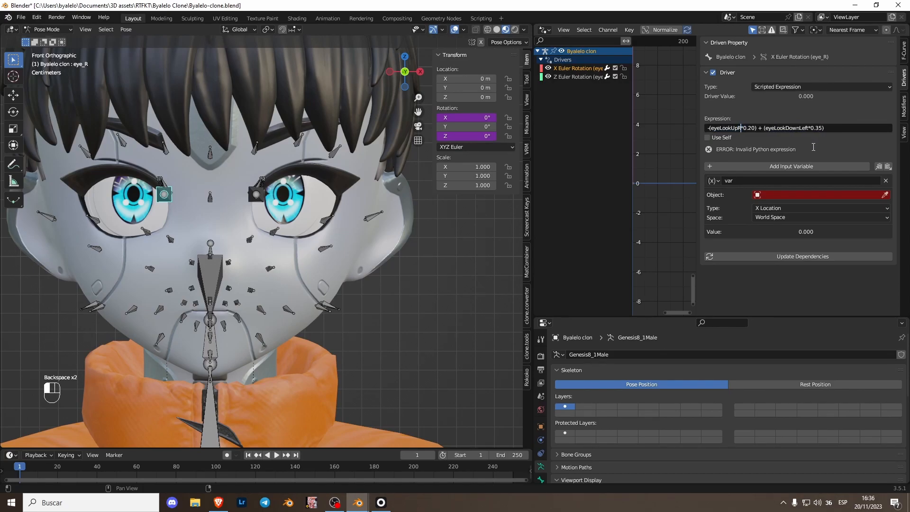
pyautogui.write('ight')
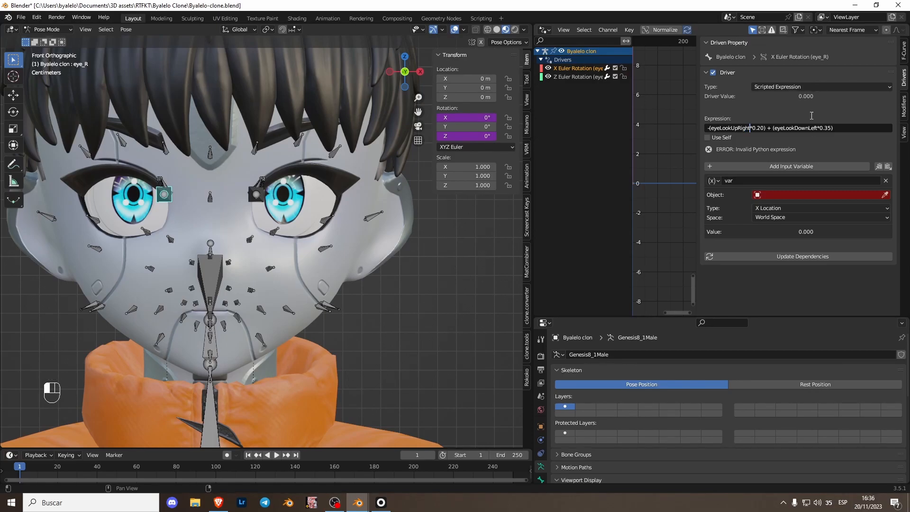
pyautogui.press('BackSpace')
pyautogui.press('BackSpace')
pyautogui.press('BackSpace')
# Step: Replace the default driver variable with a new input variable of ID type Key that targets Key.002
pyautogui.click(886, 181)
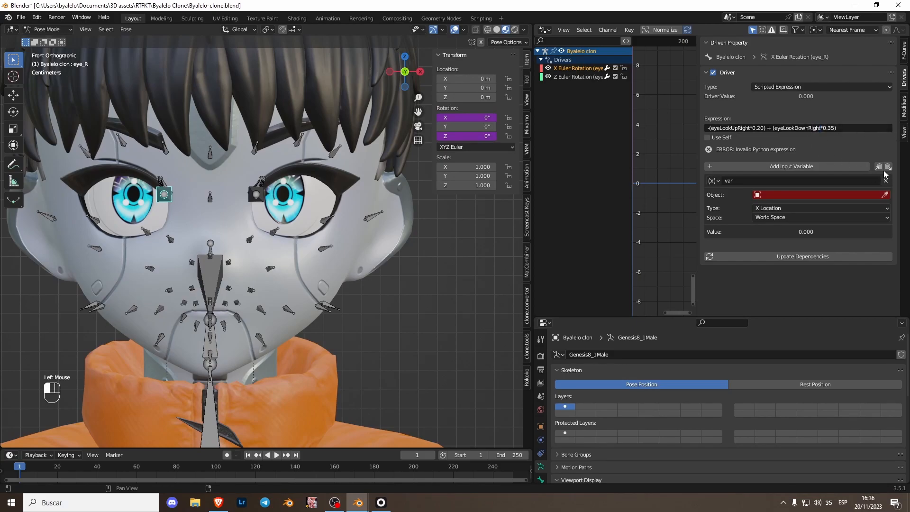
pyautogui.click(840, 167)
pyautogui.click(780, 194)
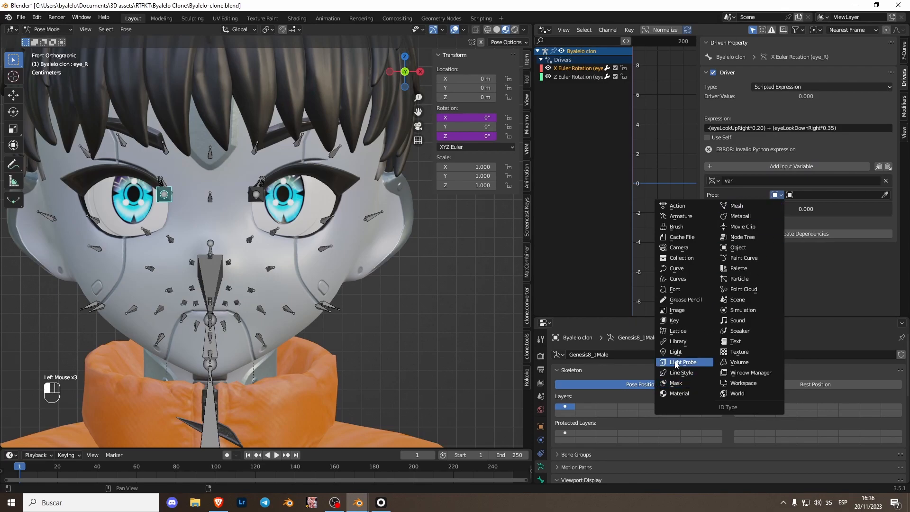
pyautogui.click(683, 324)
pyautogui.click(801, 195)
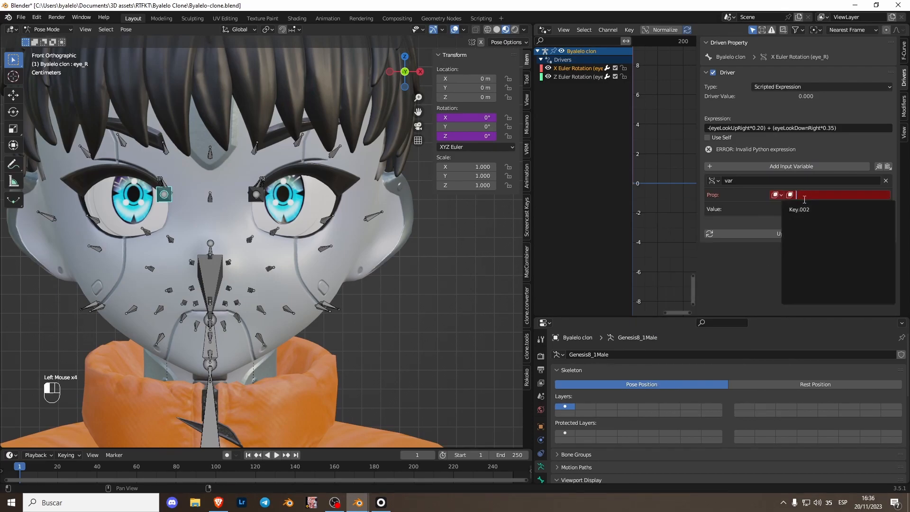
pyautogui.click(806, 209)
# Step: Rename the new driver variable eyeLookUpRight, matching the name in the expression
pyautogui.click(739, 128)
pyautogui.doubleClick(730, 128)
pyautogui.hotkey('ctrl', 'c')
pyautogui.click(752, 181)
pyautogui.hotkey('ctrl', 'v')
pyautogui.press('Return')
# Step: Add a pasted copy of the eyeLookUpRight variable to the driver and rename the copy eyeLookDownRight
pyautogui.click(889, 168)
pyautogui.click(762, 239)
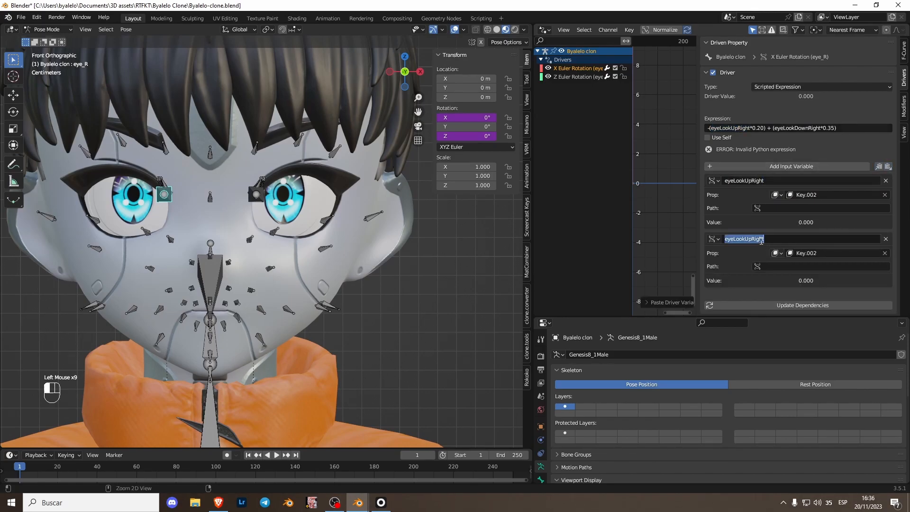
pyautogui.click(798, 128)
pyautogui.doubleClick(798, 128)
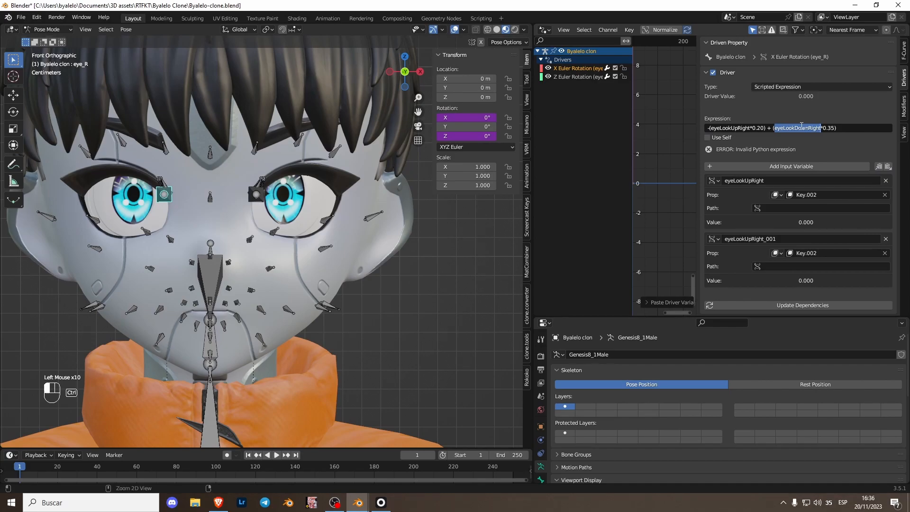
pyautogui.hotkey('ctrl', 'c')
pyautogui.click(765, 239)
pyautogui.hotkey('ctrl', 'v')
pyautogui.press('Return')
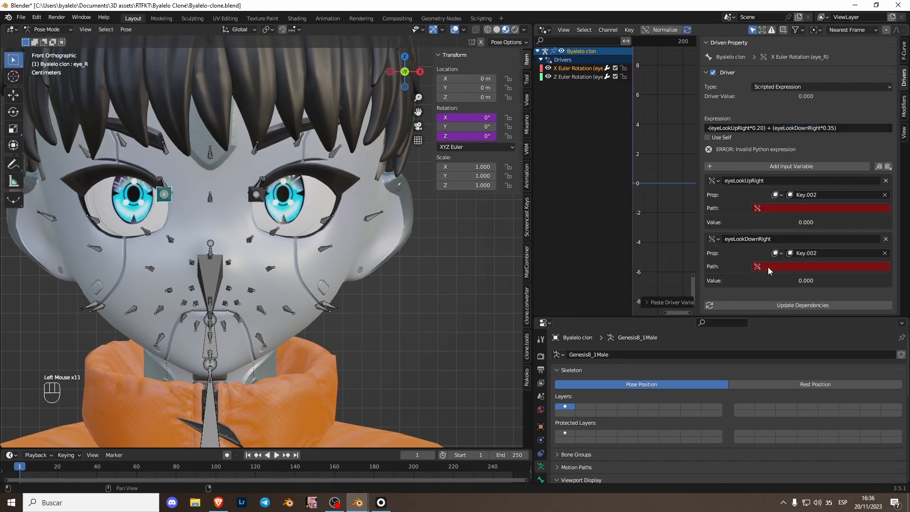
# Step: Set the eyeLookUpRight variable's path to key_blocks["eyeLookUpLeft"].value
pyautogui.click(775, 208)
pyautogui.write('key_blocks')
pyautogui.doubleClick(777, 208)
pyautogui.click(794, 206)
pyautogui.doubleClick(777, 208)
pyautogui.press('BackSpace')
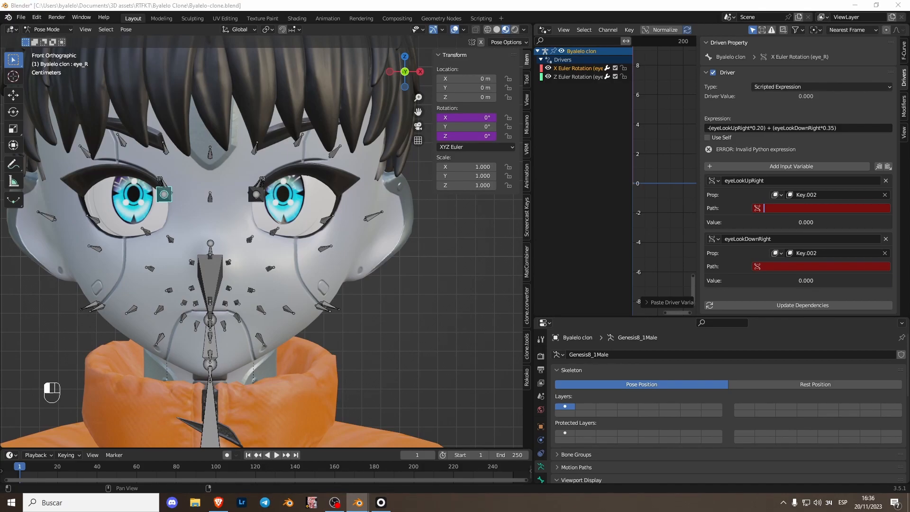
pyautogui.hotkey('ctrl', 'v')
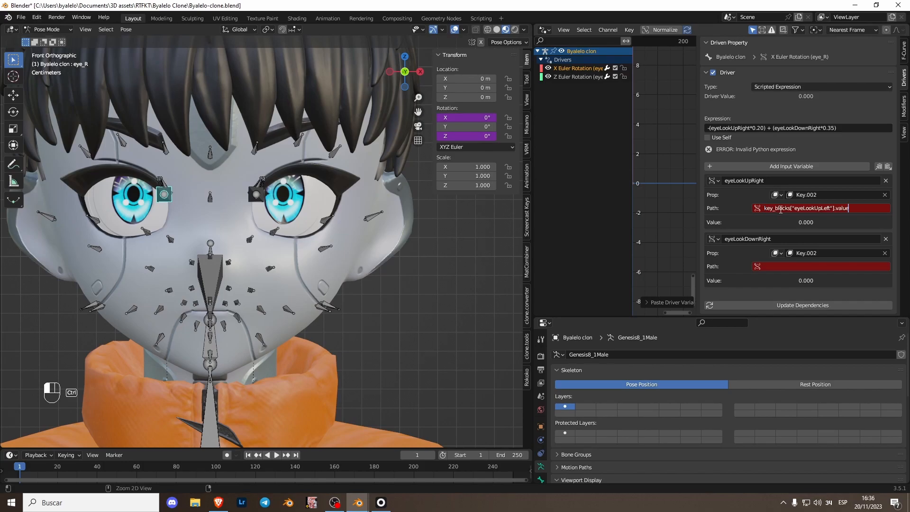
pyautogui.press('Return')
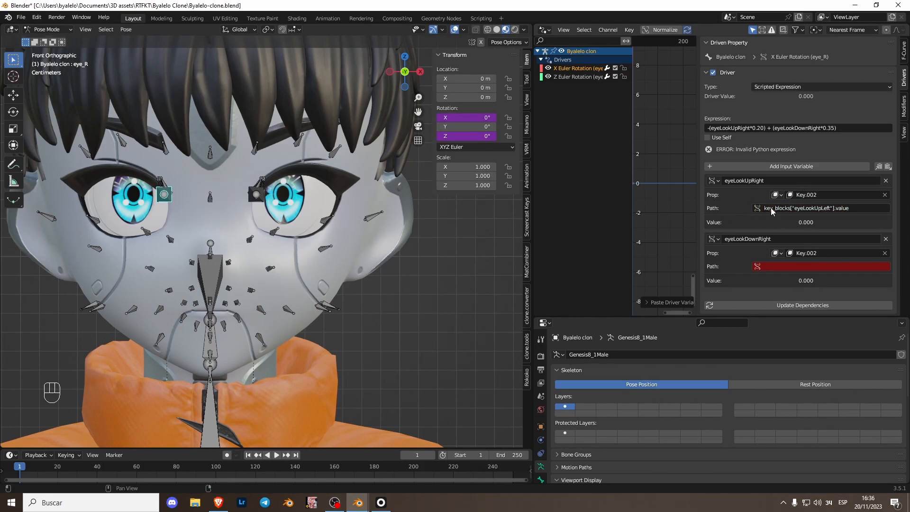
# Step: Correct the first variable's path to key_blocks["eyeLookUpRight"].value
pyautogui.click(832, 208)
pyautogui.doubleClick(755, 180)
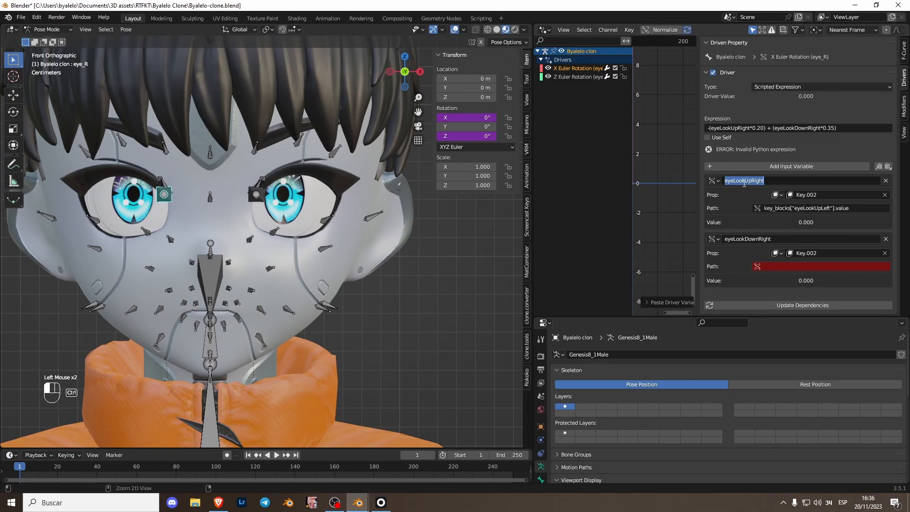
pyautogui.click(809, 208)
pyautogui.doubleClick(810, 208)
pyautogui.write('eyeLookUpRight')
pyautogui.press('Return')
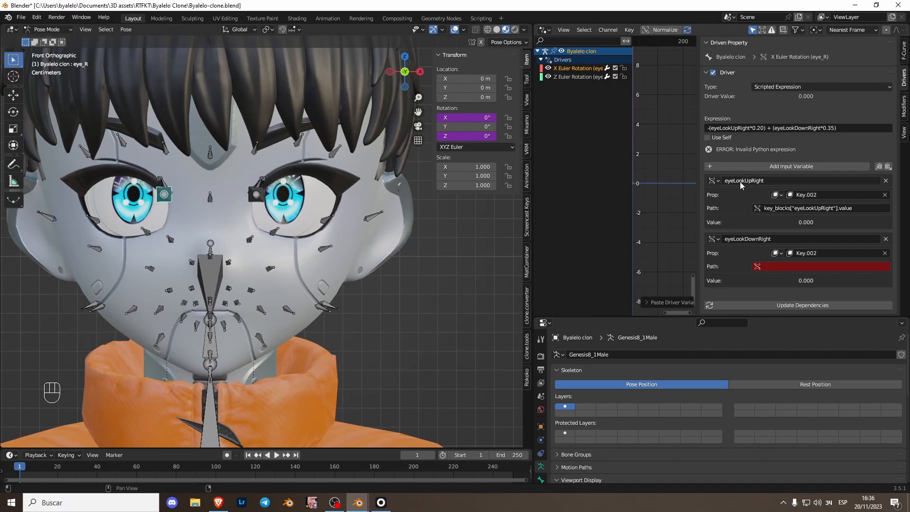
# Step: Copy the first variable's path, key_blocks["eyeLookUpRight"].value, into the eyeLookDownRight variable
pyautogui.click(809, 209)
pyautogui.hotkey('ctrl', 'c')
pyautogui.click(797, 266)
pyautogui.hotkey('ctrl', 'v')
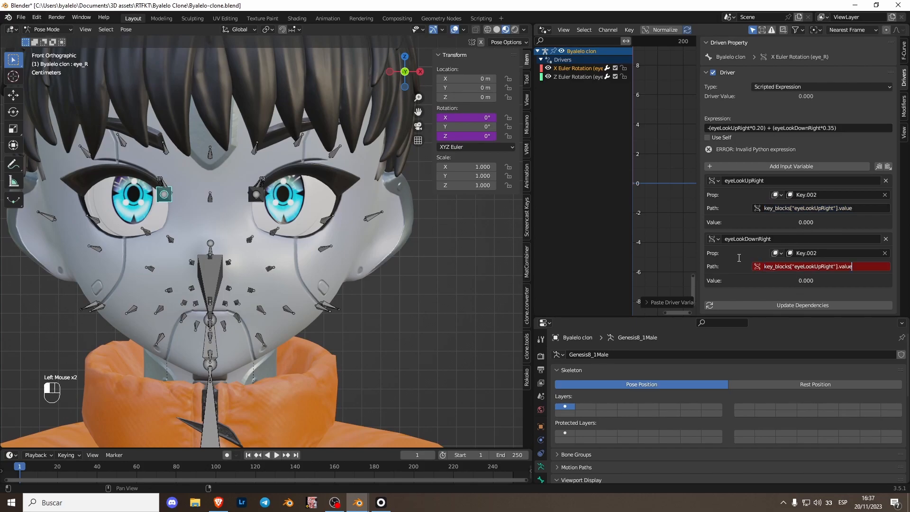
# Step: Change the second variable's path to key_blocks["eyeLookDownRight"].value
pyautogui.click(789, 129)
pyautogui.click(798, 128)
pyautogui.click(801, 230)
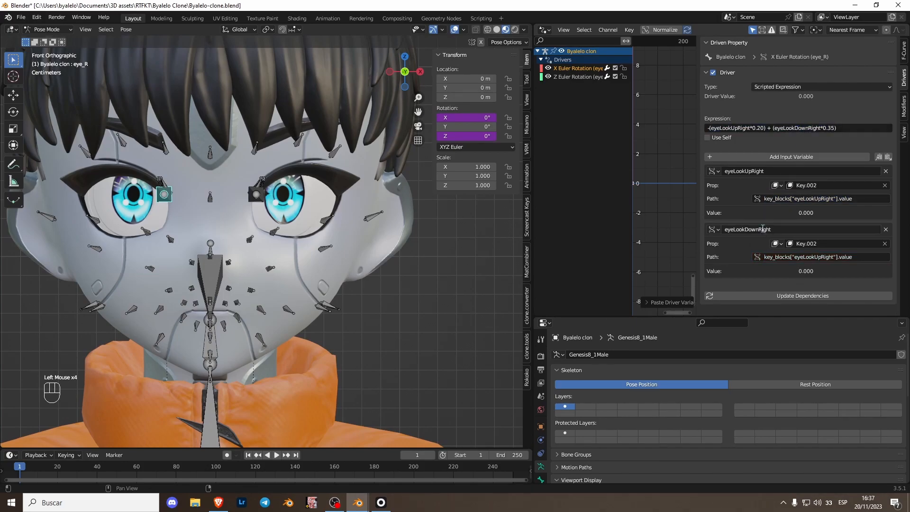
pyautogui.click(810, 257)
pyautogui.click(810, 257)
pyautogui.doubleClick(815, 258)
pyautogui.hotkey('ctrl', 'v')
pyautogui.click(753, 272)
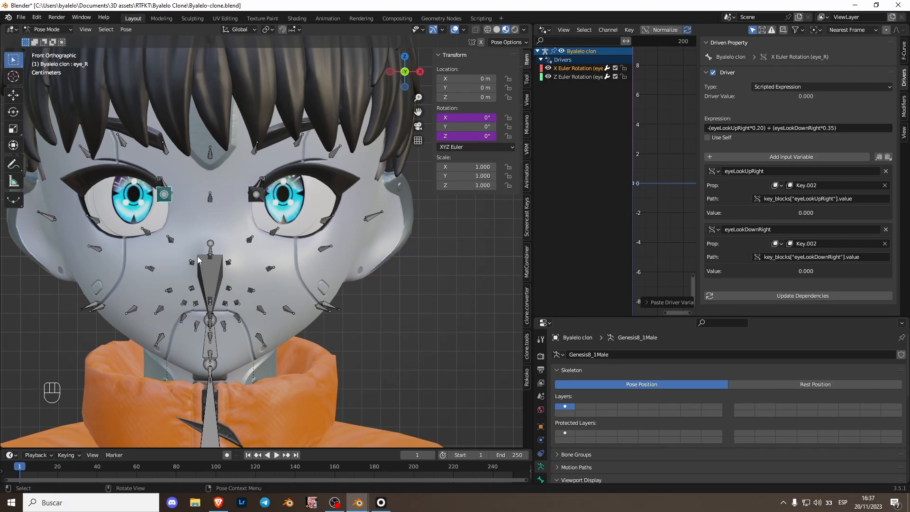
# Step: Copy the expression and the input variables of eye_R's X rotation driver
pyautogui.click(784, 130)
pyautogui.hotkey('ctrl', 'c')
pyautogui.click(798, 141)
pyautogui.click(880, 159)
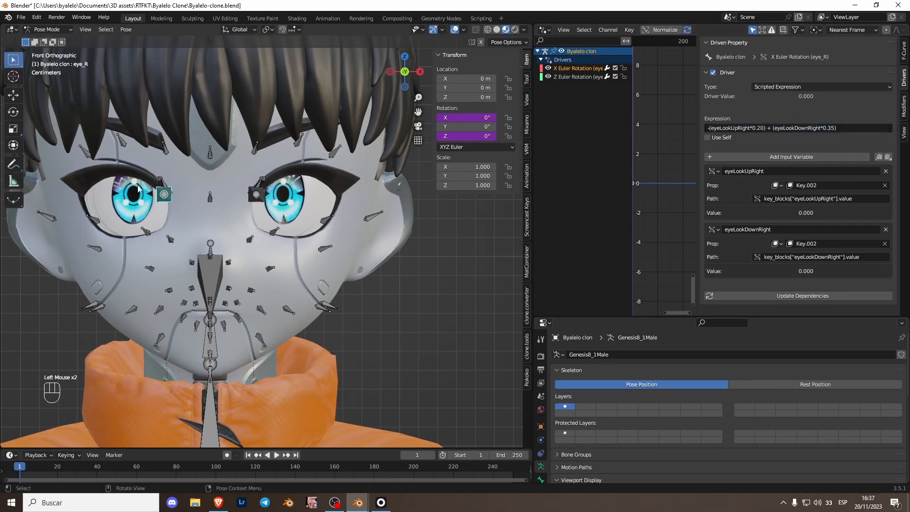
# Step: Select the eye_L bone, set its rotation mode to XYZ Euler, and add a driver to its X rotation
pyautogui.click(255, 196)
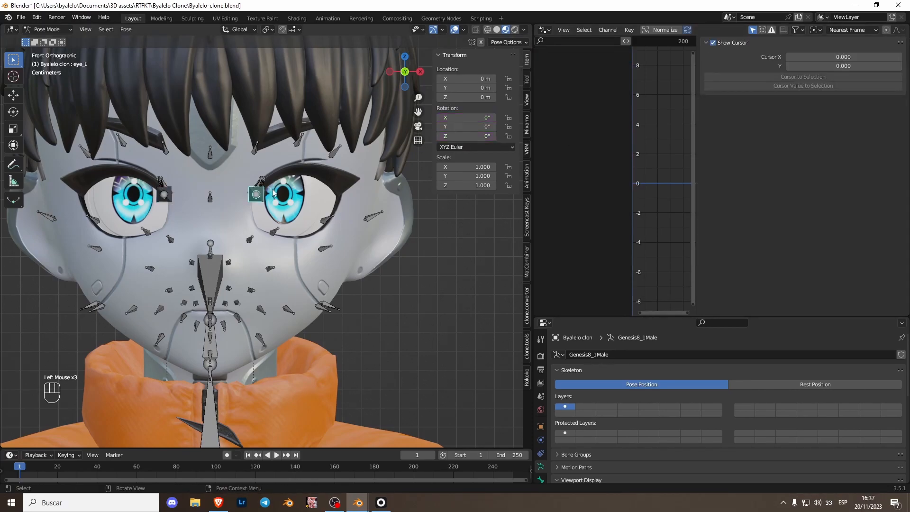
pyautogui.click(458, 150)
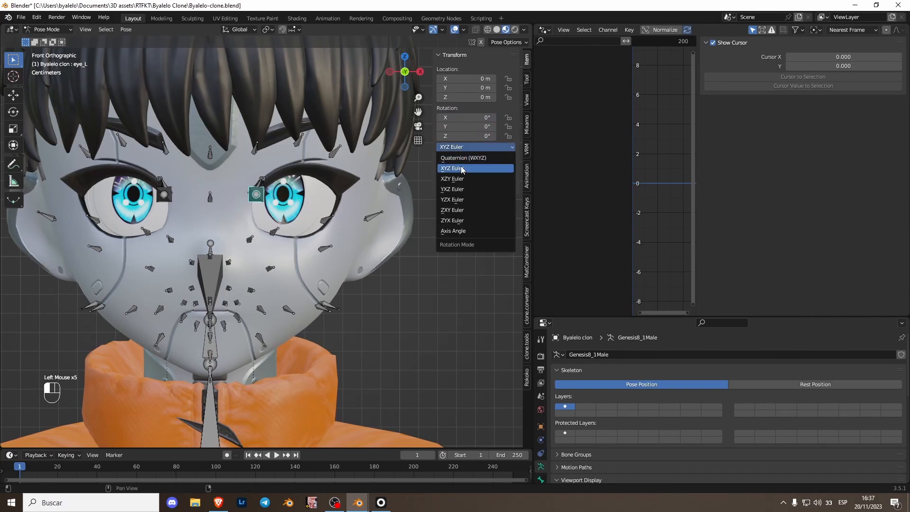
pyautogui.click(462, 169)
pyautogui.rightClick(493, 117)
pyautogui.click(461, 118)
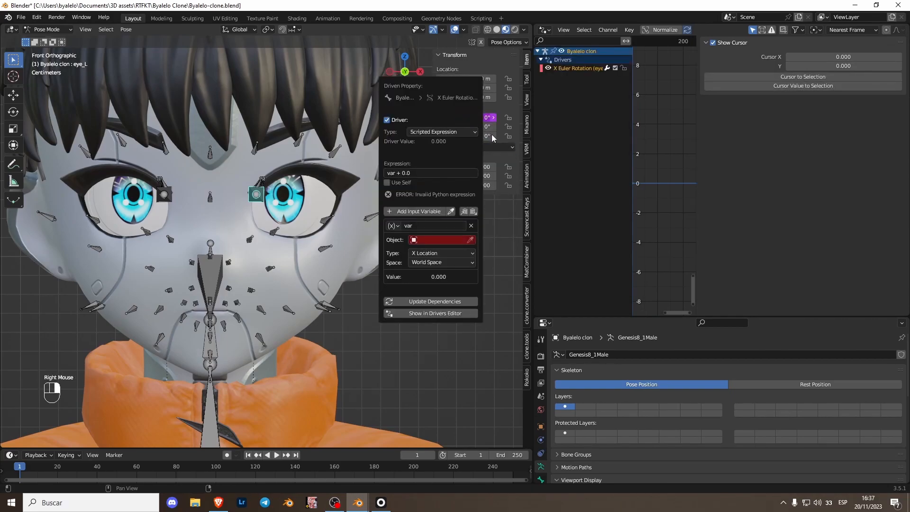
# Step: Add a driver to eye_L's Z rotation, and replace its X rotation driver's expression and default variable with the copied ones
pyautogui.rightClick(481, 136)
pyautogui.click(475, 137)
pyautogui.click(574, 69)
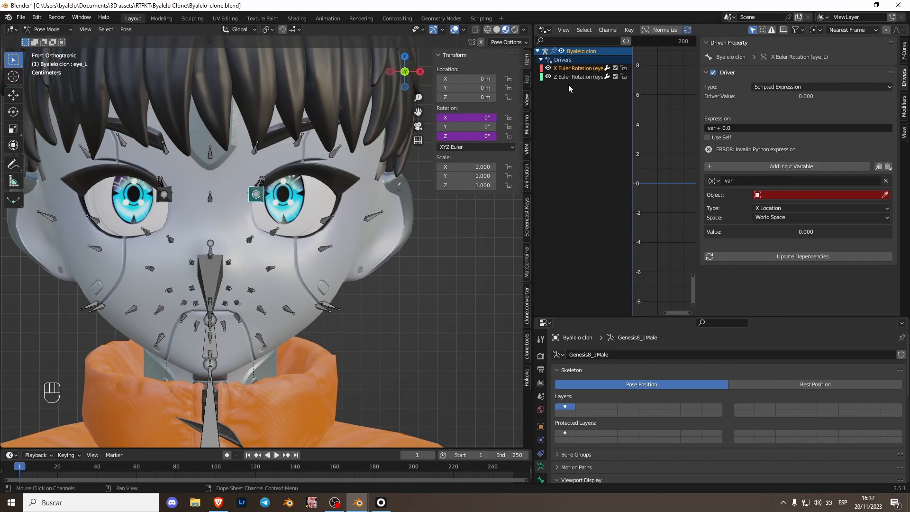
pyautogui.click(781, 128)
pyautogui.hotkey('ctrl', 'v')
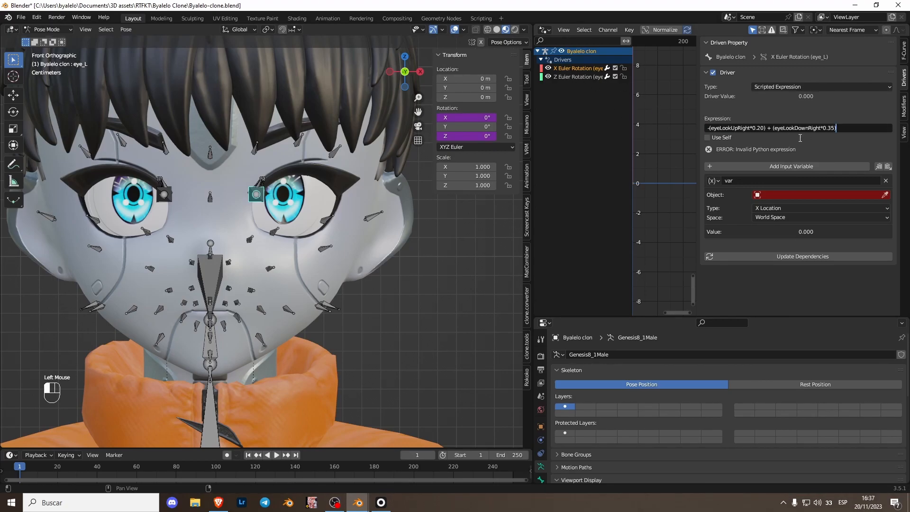
pyautogui.click(886, 181)
pyautogui.click(888, 166)
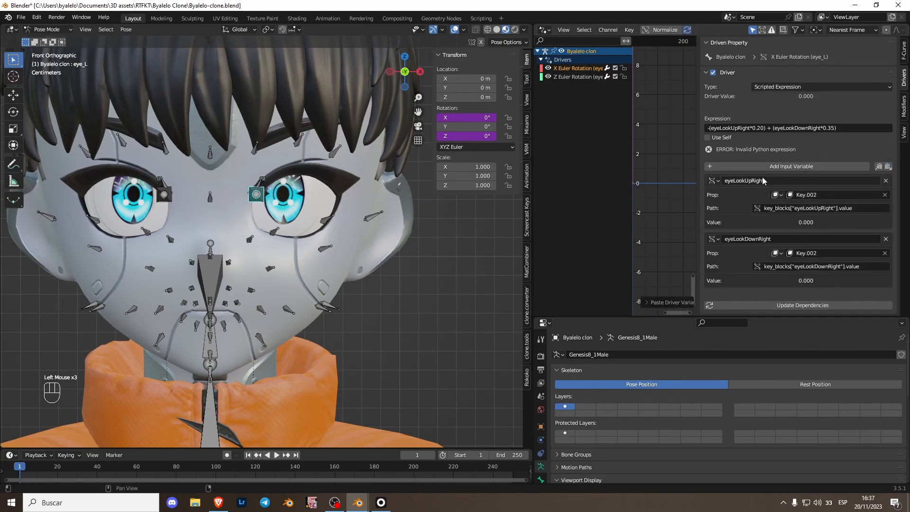
# Step: Change the eye_L X rotation expression to -(eyeLookUpLeft*0.20) + (eyeLookDownLeft*0.35)
pyautogui.click(750, 128)
pyautogui.press('BackSpace')
pyautogui.press('BackSpace')
pyautogui.press('BackSpace')
pyautogui.press('BackSpace')
pyautogui.press('BackSpace')
pyautogui.write('Left')
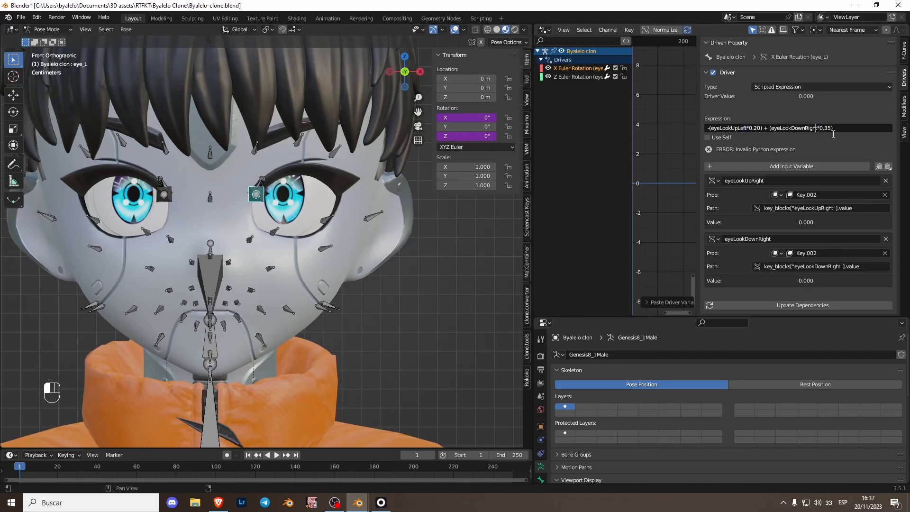
pyautogui.press('BackSpace')
pyautogui.press('BackSpace')
pyautogui.press('BackSpace')
pyautogui.press('BackSpace')
pyautogui.press('BackSpace')
pyautogui.write('Left')
# Step: Rename the X rotation driver's two variables eyeLookUpLeft and eyeLookDownLeft to match the expression
pyautogui.doubleClick(795, 127)
pyautogui.click(761, 239)
pyautogui.hotkey('ctrl', 'v')
pyautogui.click(736, 127)
pyautogui.hotkey('ctrl', 'c')
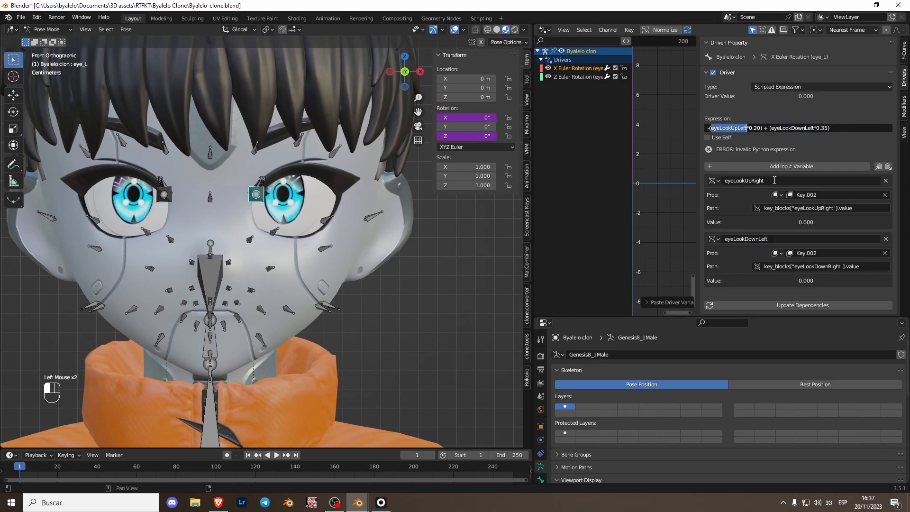
pyautogui.click(768, 181)
pyautogui.hotkey('ctrl', 'v')
# Step: Set the two variables' paths to key_blocks["eyeLookUpLeft"].value and key_blocks["eyeLookDownLeft"].value
pyautogui.click(815, 209)
pyautogui.doubleClick(802, 199)
pyautogui.hotkey('ctrl', 'v')
pyautogui.click(795, 126)
pyautogui.doubleClick(793, 128)
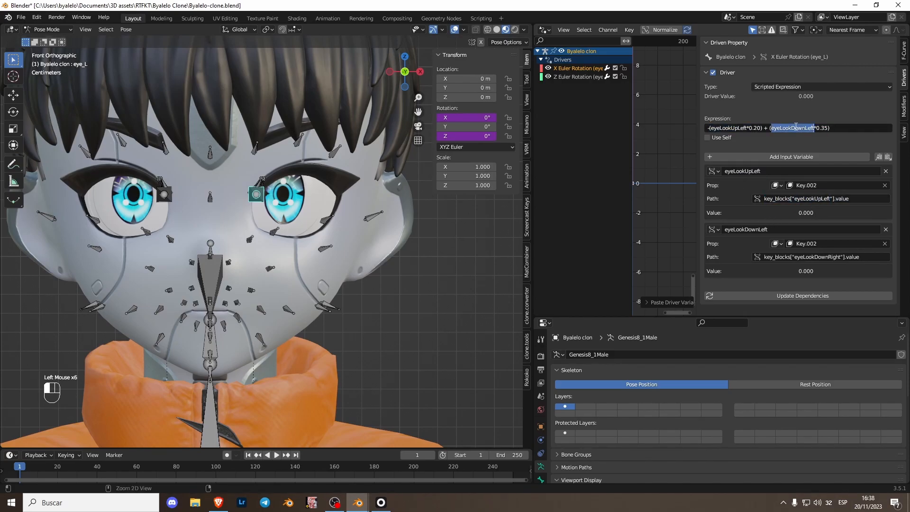
pyautogui.click(809, 257)
pyautogui.doubleClick(808, 257)
pyautogui.hotkey('ctrl', 'v')
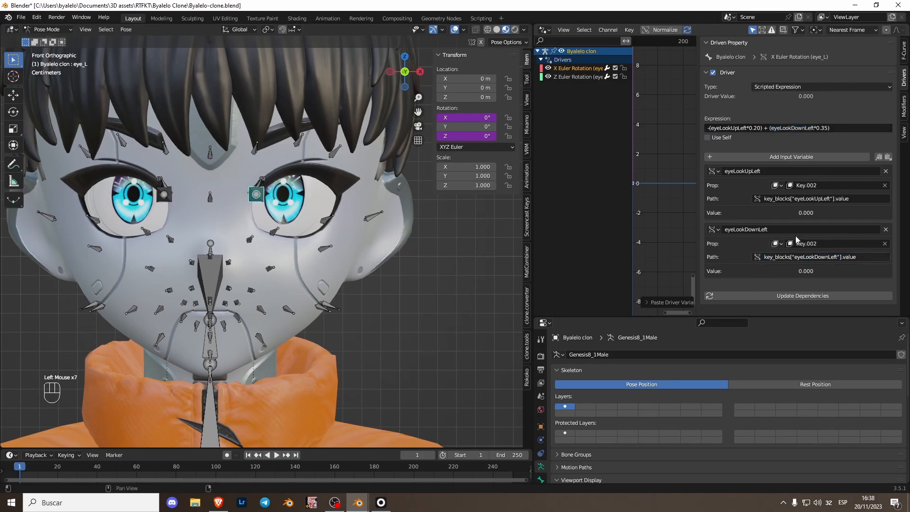
# Step: Leave Pose Mode, select M_Robot_Geo, and test the eyeLookDownLeft and eyeLookUpLeft shape keys
pyautogui.hotkey('ctrl', 'Tab')
pyautogui.click(285, 261)
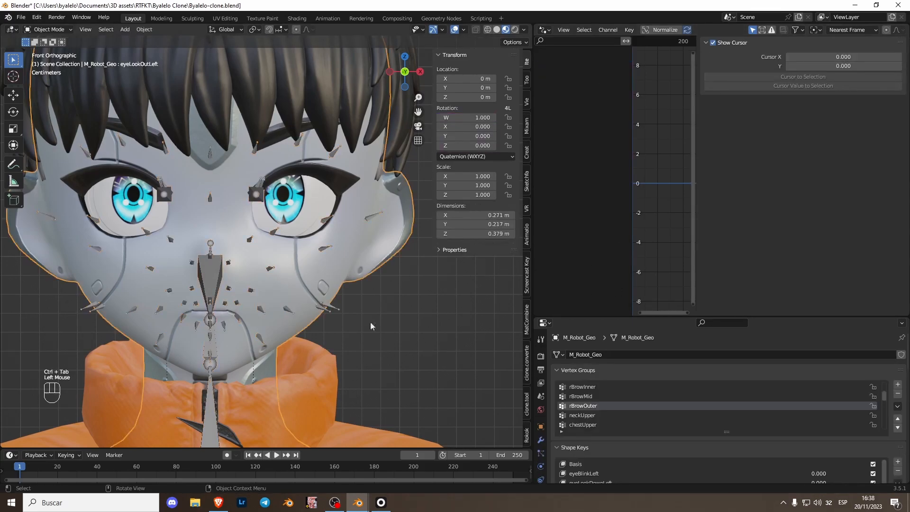
pyautogui.moveTo(672, 316); pyautogui.dragTo(671, 172)
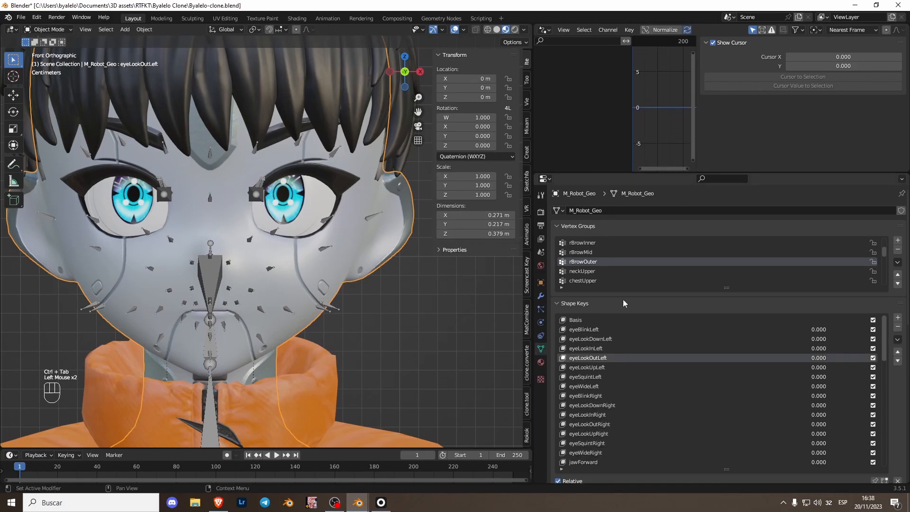
pyautogui.click(610, 349)
pyautogui.click(611, 338)
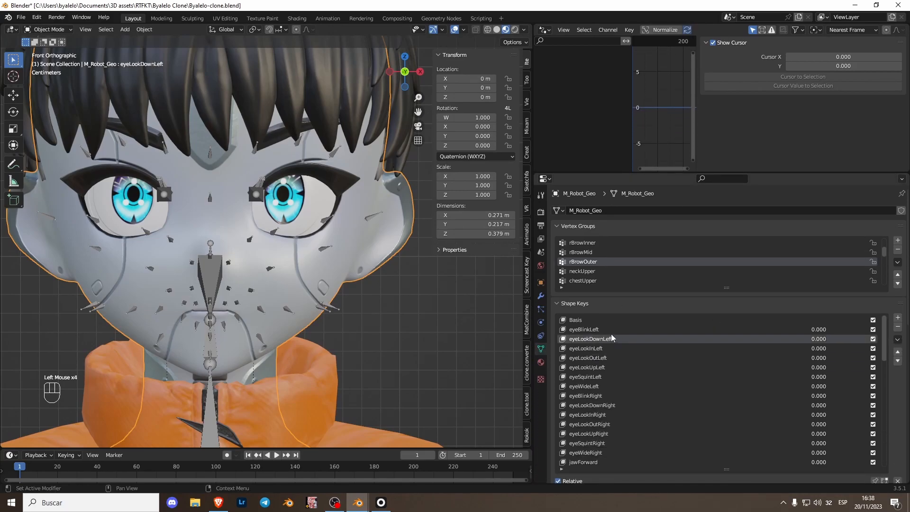
pyautogui.moveTo(815, 335)
pyautogui.mouseDown()
pyautogui.moveTo(867, 335)
pyautogui.moveTo(800, 336)
pyautogui.mouseUp()
pyautogui.click(605, 369)
pyautogui.moveTo(811, 372)
pyautogui.mouseDown()
pyautogui.moveTo(848, 372)
pyautogui.moveTo(808, 373)
pyautogui.mouseUp()
# Step: Test the eyeLookDownRight and eyeLookUpRight shape keys on the head mesh
pyautogui.scroll(-2, 618, 429)
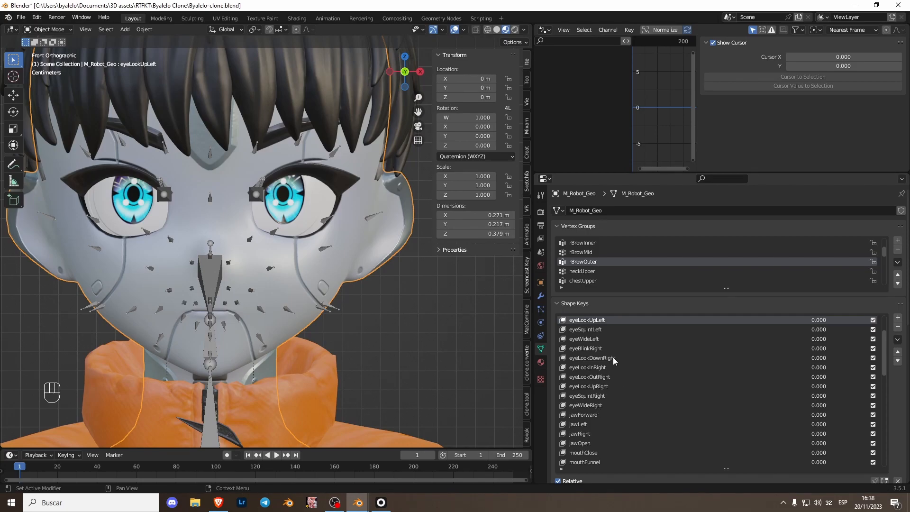
pyautogui.click(593, 358)
pyautogui.moveTo(807, 358); pyautogui.dragTo(749, 361)
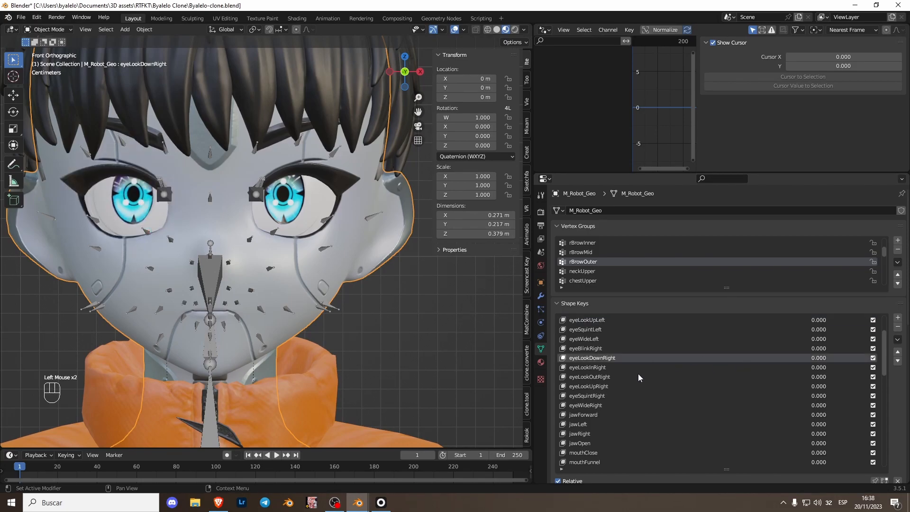
pyautogui.click(614, 385)
pyautogui.moveTo(826, 386); pyautogui.dragTo(768, 387)
pyautogui.scroll(2, 571, 361)
# Step: In Pose Mode, delete the default variable of eye_R's Z rotation driver and set its expression to -(eyeLookOutLeft*0.30) +(eyeLookInLeft*0.30)
pyautogui.moveTo(588, 173); pyautogui.dragTo(590, 291)
pyautogui.doubleClick(258, 194)
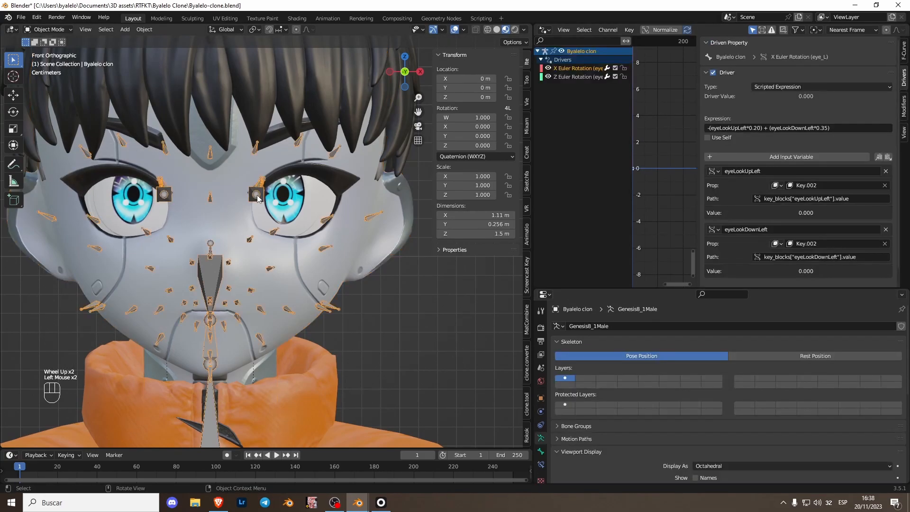
pyautogui.hotkey('ctrl', 'Tab')
pyautogui.click(163, 195)
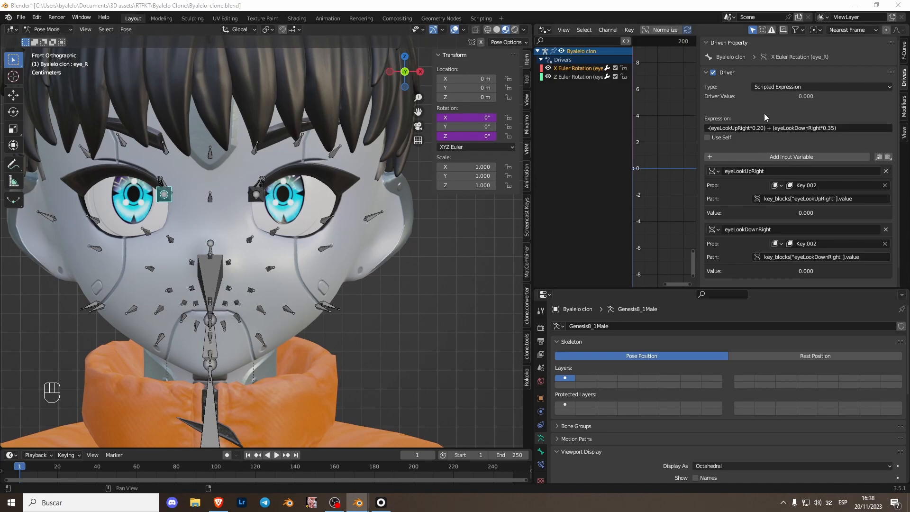
pyautogui.click(576, 77)
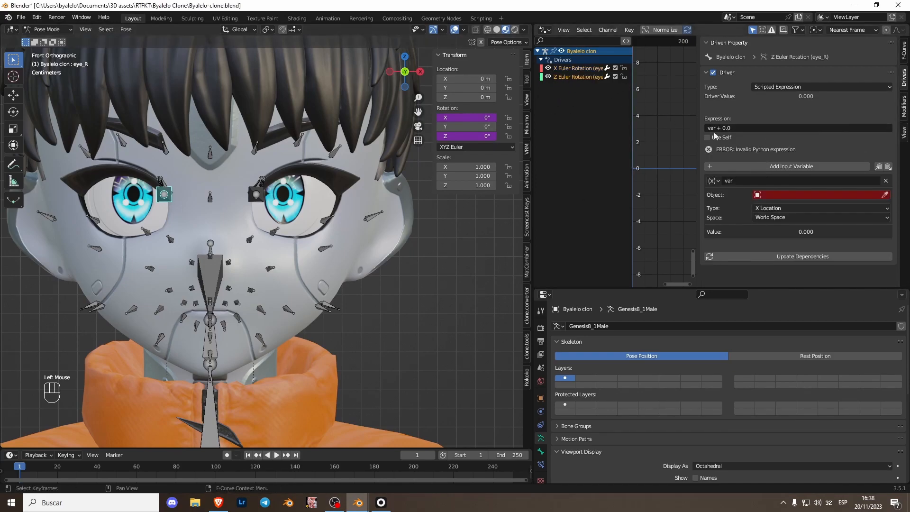
pyautogui.click(886, 181)
pyautogui.click(733, 128)
pyautogui.hotkey('ctrl', 'v')
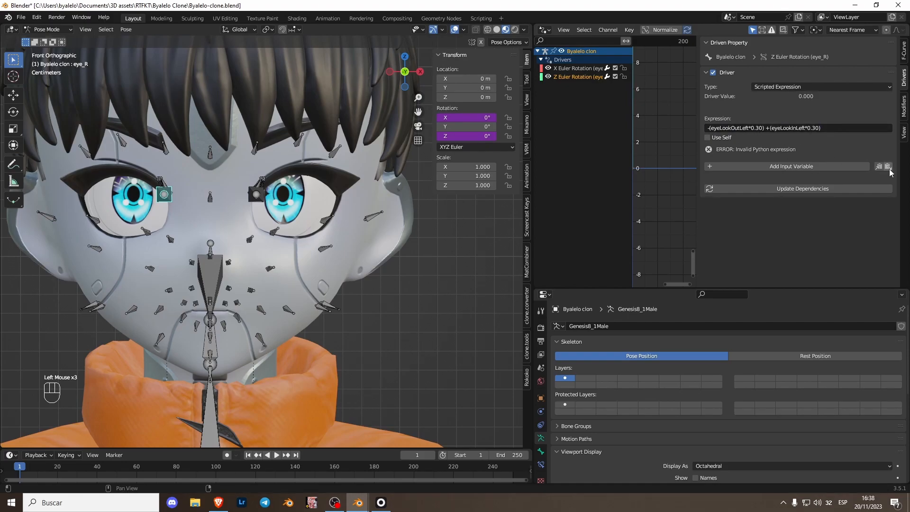
# Step: Copy the input variables of eye_R's X rotation driver into its Z rotation driver
pyautogui.click(589, 68)
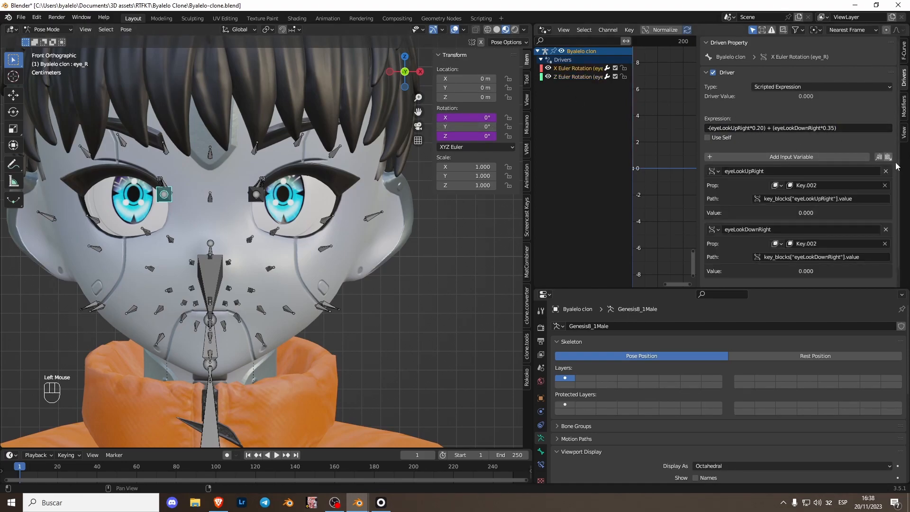
pyautogui.click(879, 157)
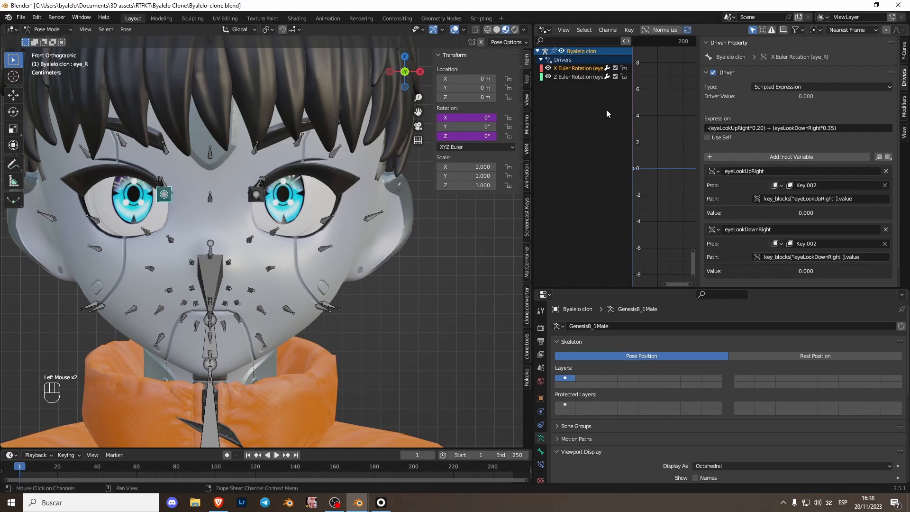
pyautogui.click(571, 75)
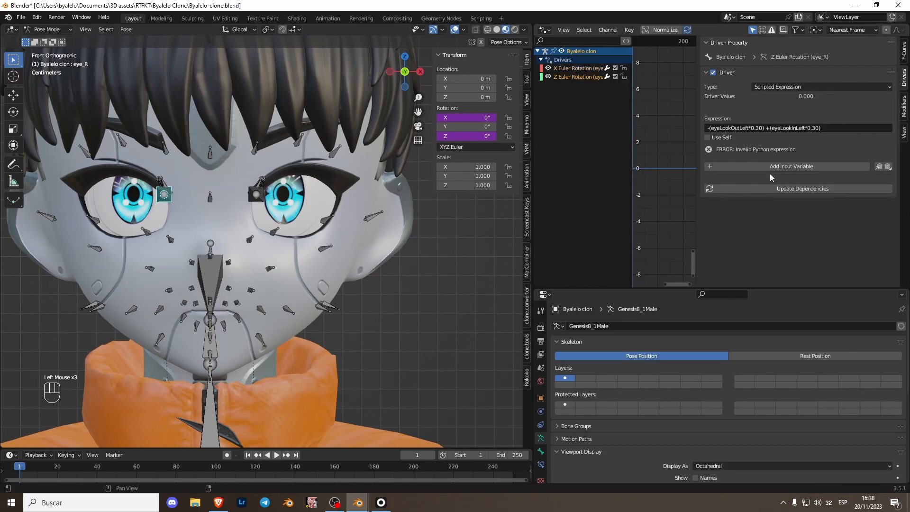
pyautogui.click(804, 167)
pyautogui.click(884, 181)
pyautogui.click(888, 166)
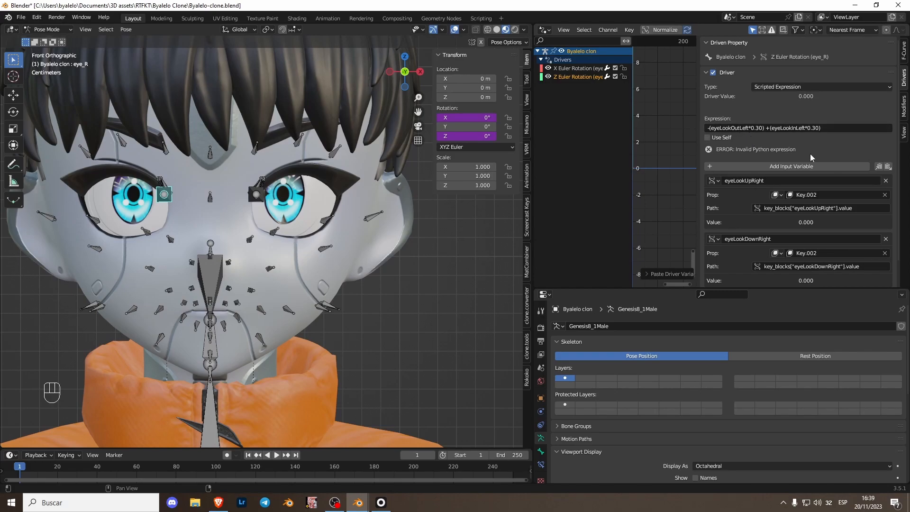
# Step: Copy eye_R's Z rotation expression into eye_L's Z rotation driver and paste the copied input variables in place of the default one
pyautogui.click(750, 133)
pyautogui.hotkey('ctrl', 'c')
pyautogui.click(254, 195)
pyautogui.click(256, 195)
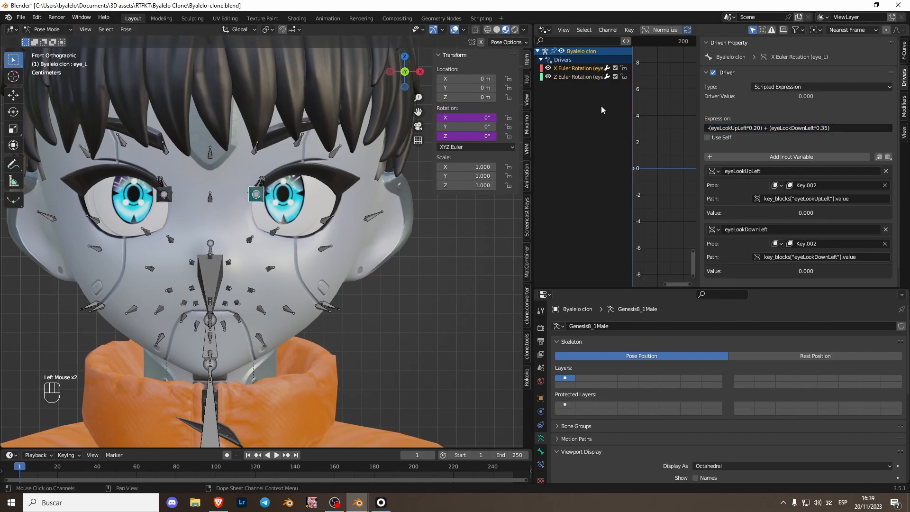
pyautogui.click(570, 77)
pyautogui.click(791, 126)
pyautogui.hotkey('ctrl', 'v')
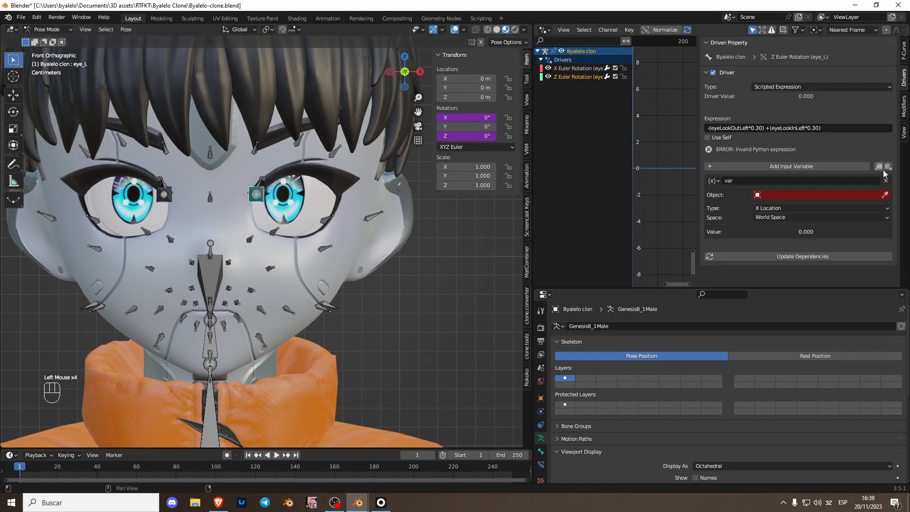
pyautogui.click(888, 166)
# Step: Rename the first variable of eye_L's Z driver eyeLookOutLeft and set its path to key_blocks["eyeLookOutLeft"].value
pyautogui.doubleClick(738, 127)
pyautogui.hotkey('ctrl', 'c')
pyautogui.click(754, 181)
pyautogui.hotkey('ctrl', 'v')
pyautogui.click(808, 208)
pyautogui.doubleClick(810, 208)
pyautogui.hotkey('ctrl', 'v')
# Step: Rename the second variable of eye_L's Z driver eyeLookInLeft and set its path to key_blocks["eyeLookInLeft"].value
pyautogui.click(787, 128)
pyautogui.doubleClick(788, 128)
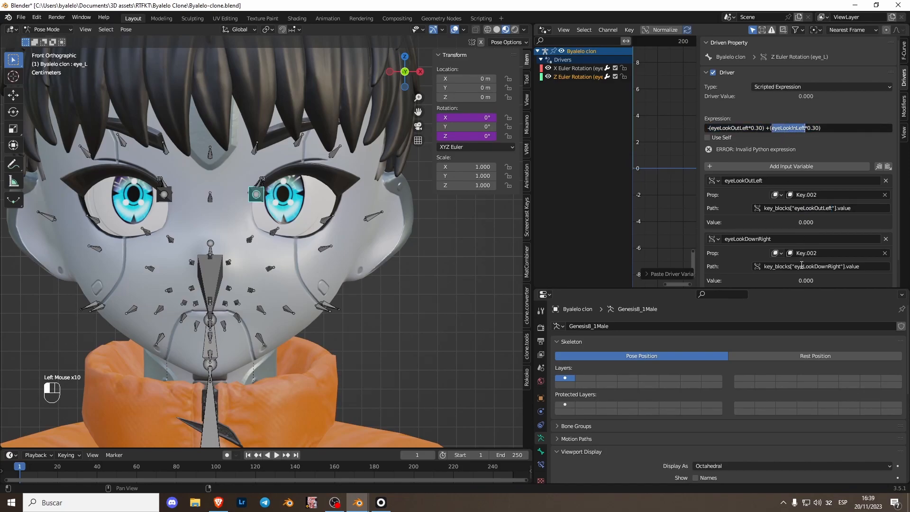
pyautogui.click(750, 239)
pyautogui.hotkey('ctrl', 'v')
pyautogui.click(815, 268)
pyautogui.doubleClick(802, 257)
pyautogui.hotkey('ctrl', 'v')
pyautogui.click(788, 110)
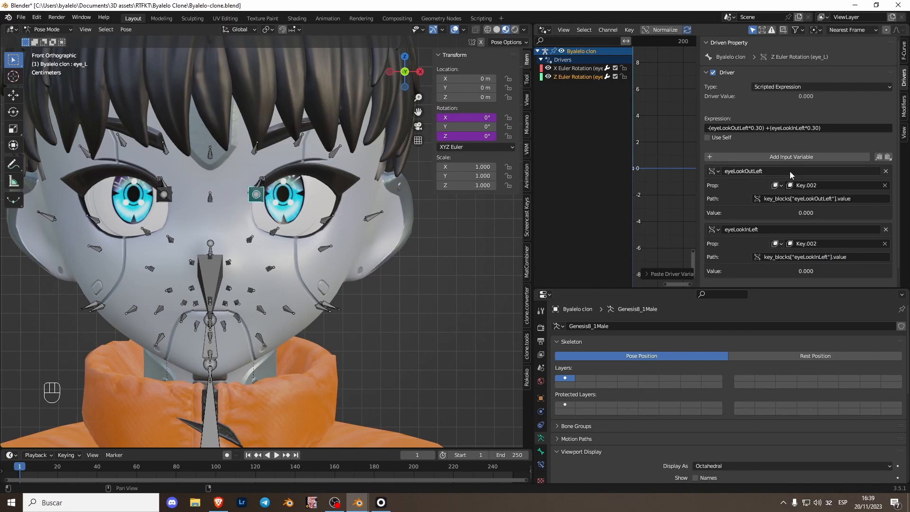
# Step: Set the expression of eye_R's Z rotation driver to +(eyeLookOutRight*0.30) -(eyeLookInRight*0.30)
pyautogui.click(164, 194)
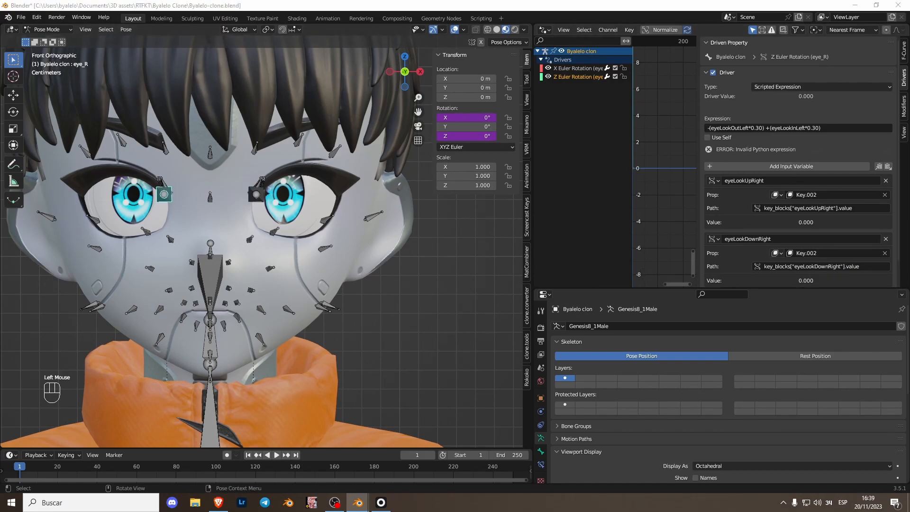
pyautogui.click(573, 78)
pyautogui.click(569, 71)
pyautogui.click(572, 76)
pyautogui.click(766, 130)
pyautogui.hotkey('ctrl', 'v')
pyautogui.click(841, 141)
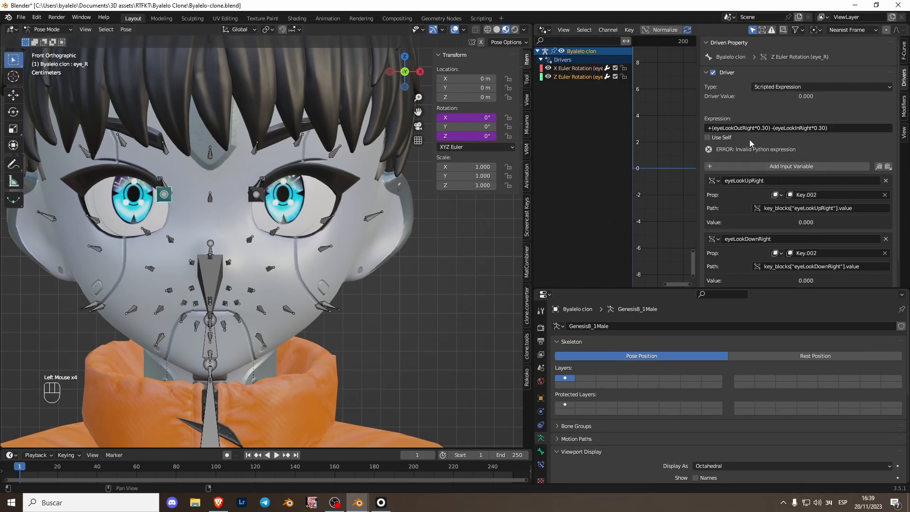
# Step: Rename the first variable of eye_R's Z driver eyeLookOutRight and set its path to key_blocks["eyeLookOutRight"].value
pyautogui.doubleClick(741, 128)
pyautogui.doubleClick(766, 180)
pyautogui.hotkey('ctrl', 'v')
pyautogui.doubleClick(815, 209)
pyautogui.doubleClick(815, 209)
pyautogui.hotkey('ctrl', 'v')
# Step: Rename the second variable of eye_R's Z driver eyeLookInRight and set its path to key_blocks["eyeLookInRight"].value
pyautogui.doubleClick(789, 128)
pyautogui.hotkey('ctrl', 'c')
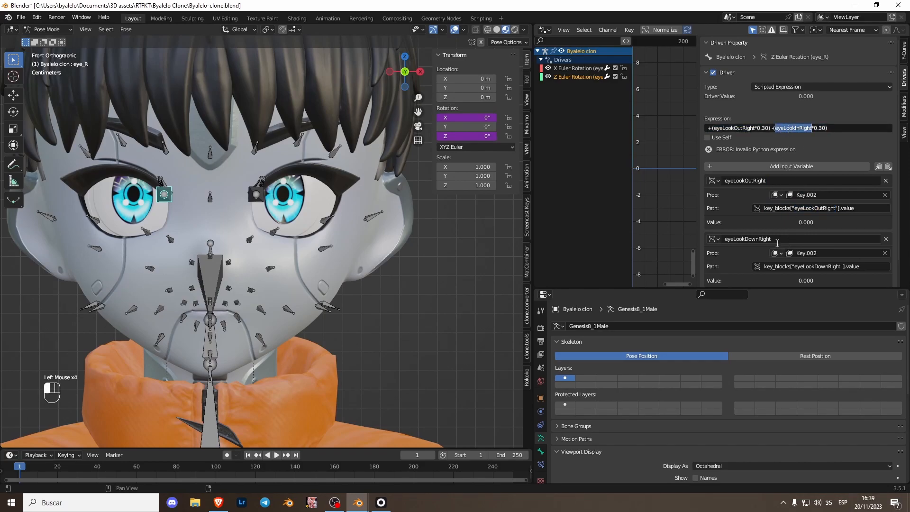
pyautogui.click(754, 238)
pyautogui.hotkey('ctrl', 'v')
pyautogui.press('Return')
pyautogui.doubleClick(815, 257)
pyautogui.hotkey('ctrl', 'v')
pyautogui.click(730, 248)
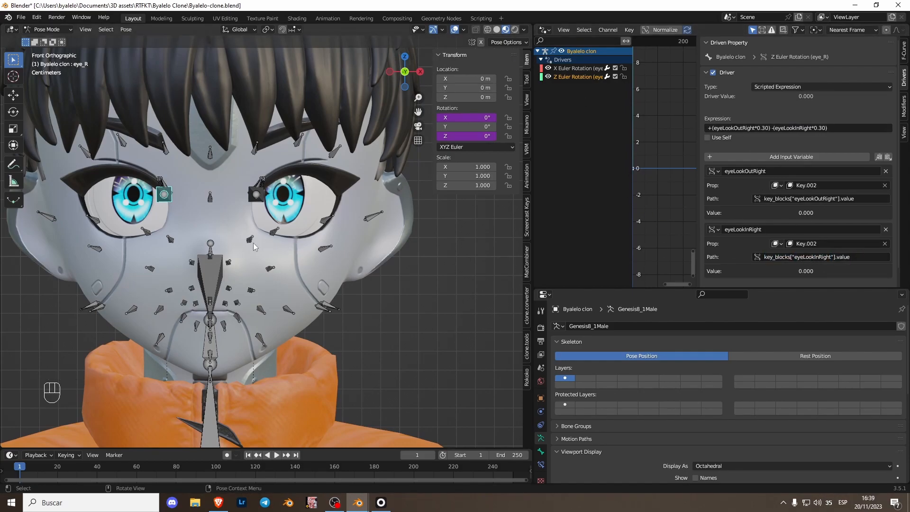
# Step: Return to Object Mode, select M_Robot_Geo, and test the eyeLookOutLeft and eyeLookUpLeft shape keys
pyautogui.hotkey('ctrl', 'Tab')
pyautogui.click(239, 242)
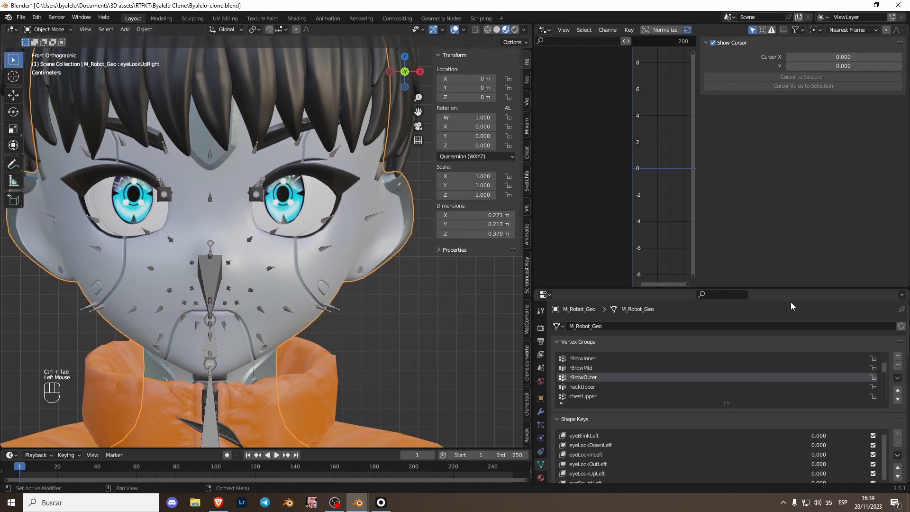
pyautogui.moveTo(787, 289); pyautogui.dragTo(777, 166)
pyautogui.click(714, 341)
pyautogui.moveTo(711, 482)
pyautogui.mouseDown()
pyautogui.moveTo(891, 482)
pyautogui.moveTo(701, 482)
pyautogui.mouseUp()
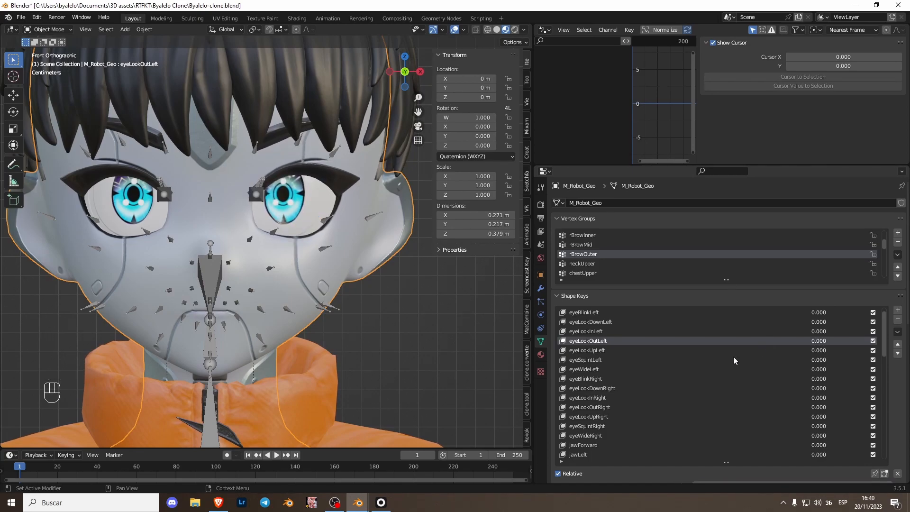
pyautogui.click(615, 352)
pyautogui.moveTo(846, 351); pyautogui.dragTo(762, 350)
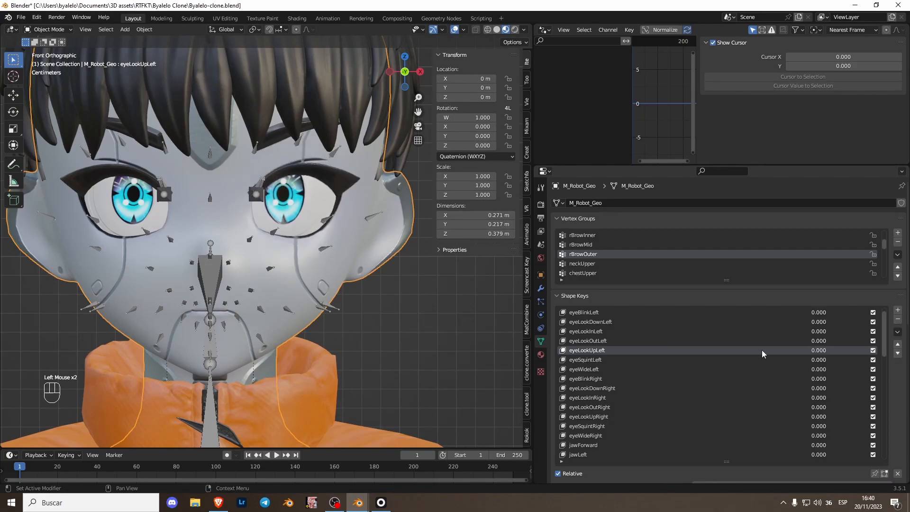
# Step: Test the right eye's look shape keys, including eyeLookInRight and eyeLookOutRight
pyautogui.click(746, 359)
pyautogui.click(759, 379)
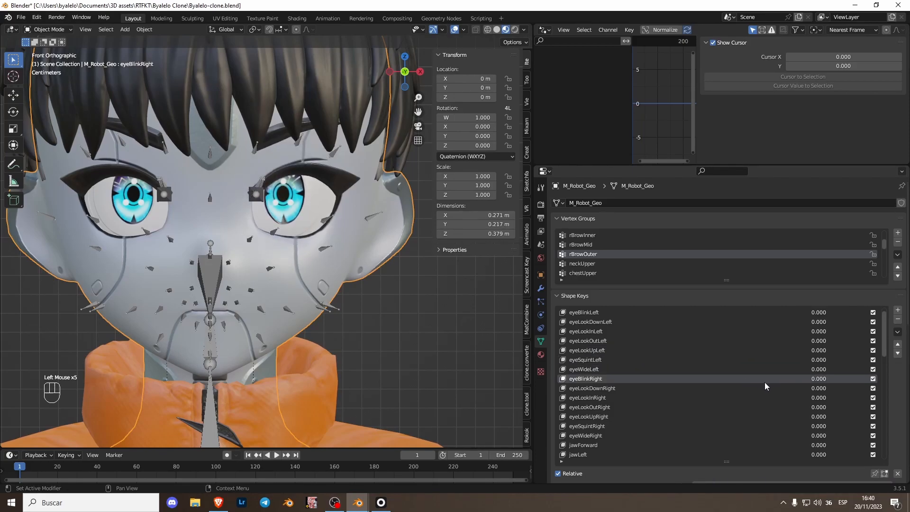
pyautogui.click(693, 391)
pyautogui.click(681, 404)
pyautogui.click(690, 399)
pyautogui.moveTo(781, 401); pyautogui.dragTo(808, 413)
pyautogui.click(694, 409)
# Step: Restore the Outliner in place of the Drivers editor and select the Byalelo clon armature
pyautogui.scroll(-2, 343, 267)
pyautogui.keyDown('shift'); pyautogui.moveTo(343, 267); pyautogui.dragTo(360, 221, button='middle'); pyautogui.keyUp('shift')
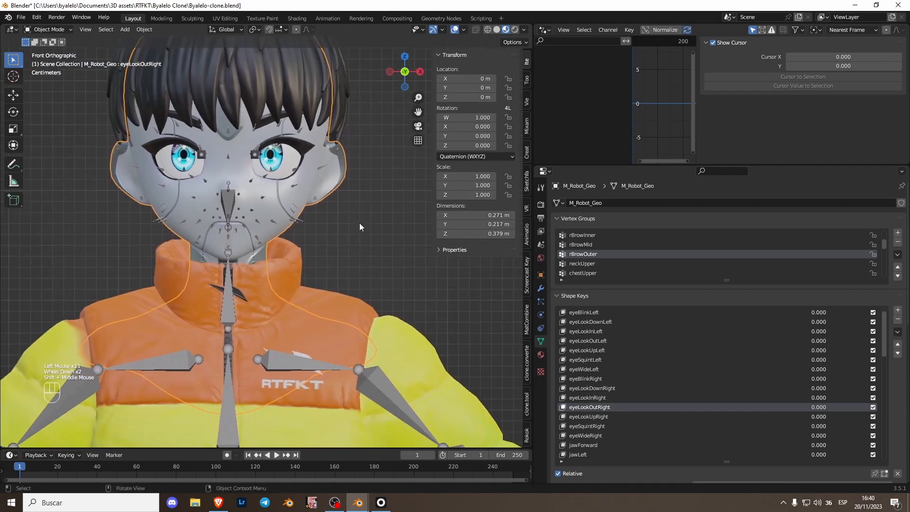
pyautogui.scroll(-2, 360, 221)
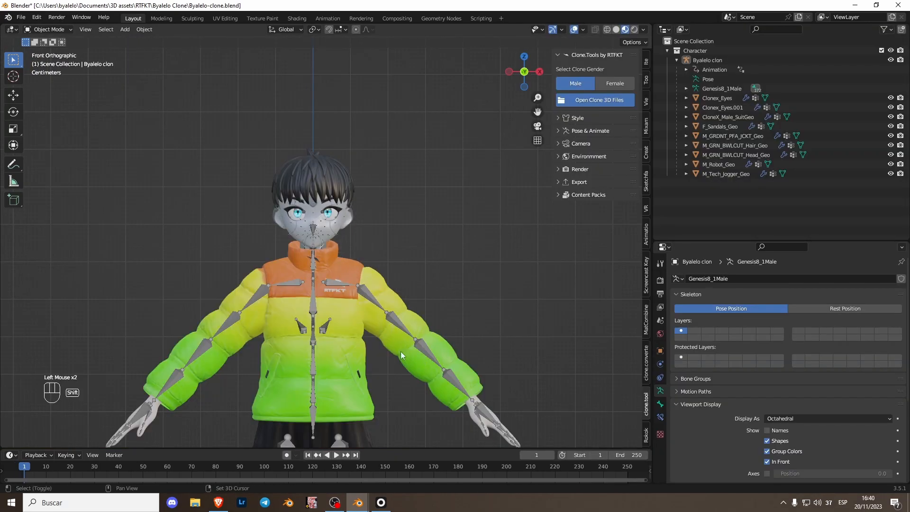
pyautogui.keyDown('shift'); pyautogui.moveTo(400, 352); pyautogui.dragTo(320, 231, button='middle'); pyautogui.keyUp('shift')
pyautogui.click(381, 218)
pyautogui.scroll(1, 358, 225)
pyautogui.keyDown('shift'); pyautogui.scroll(1, 358, 225); pyautogui.keyUp('shift')
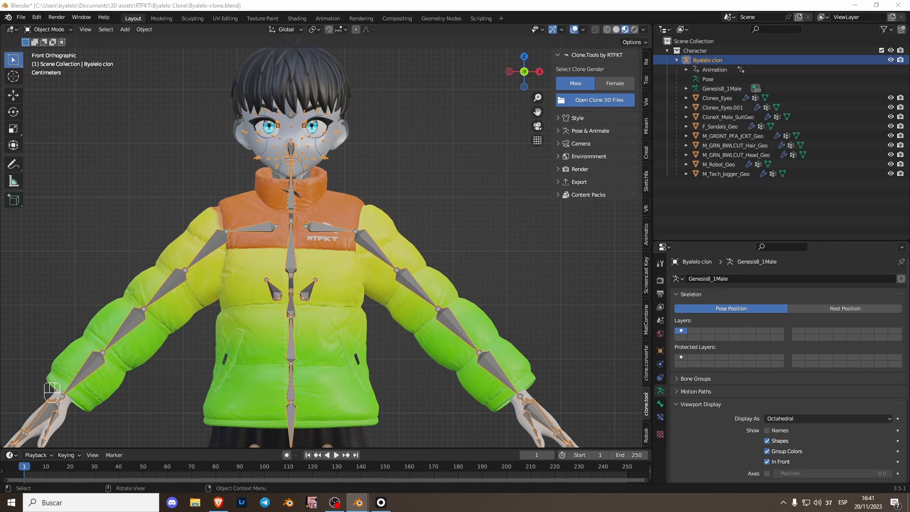
# Step: Switch to the web browser and review Rokoko's face capture page and the iOS app's App Store listing
pyautogui.click(218, 502)
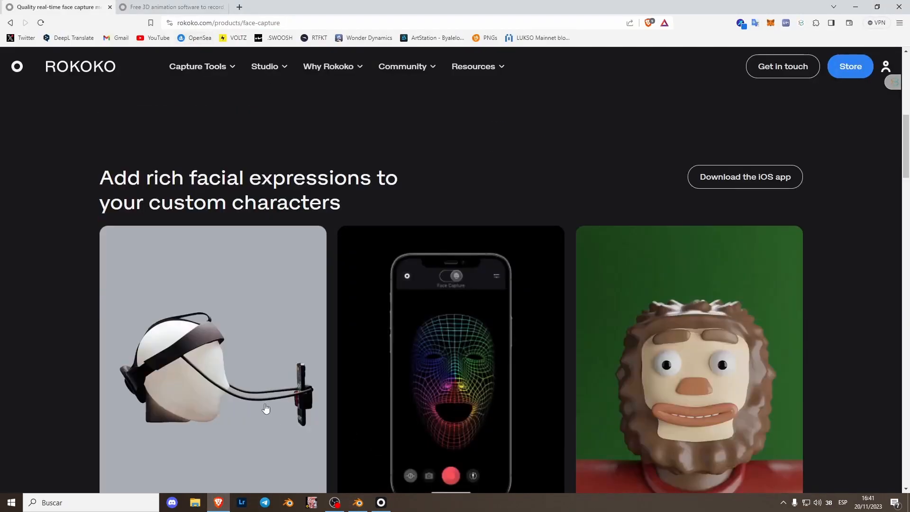
pyautogui.scroll(-4, 256, 240)
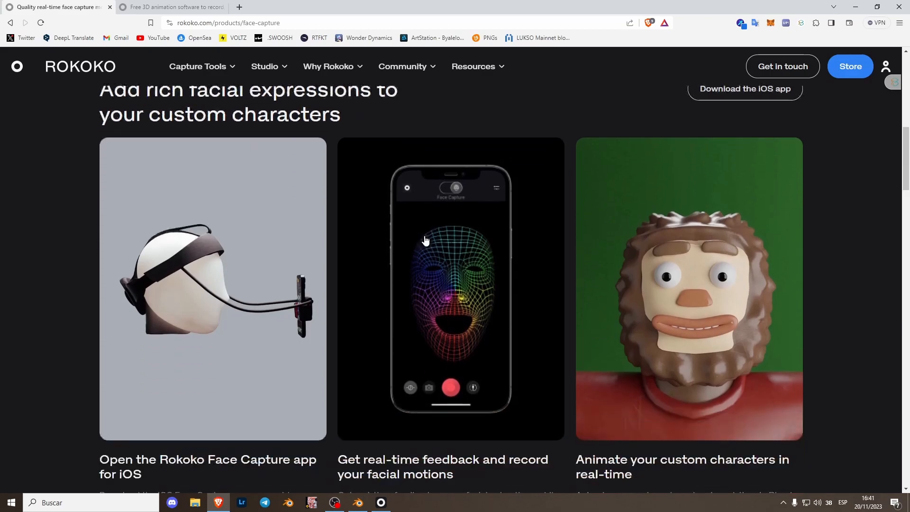
pyautogui.scroll(2, 426, 358)
pyautogui.scroll(2, 431, 360)
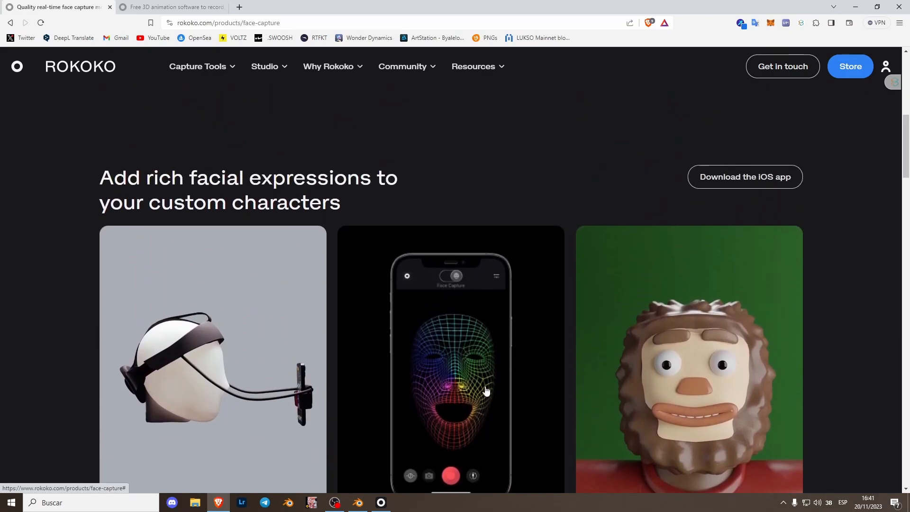
pyautogui.click(734, 176)
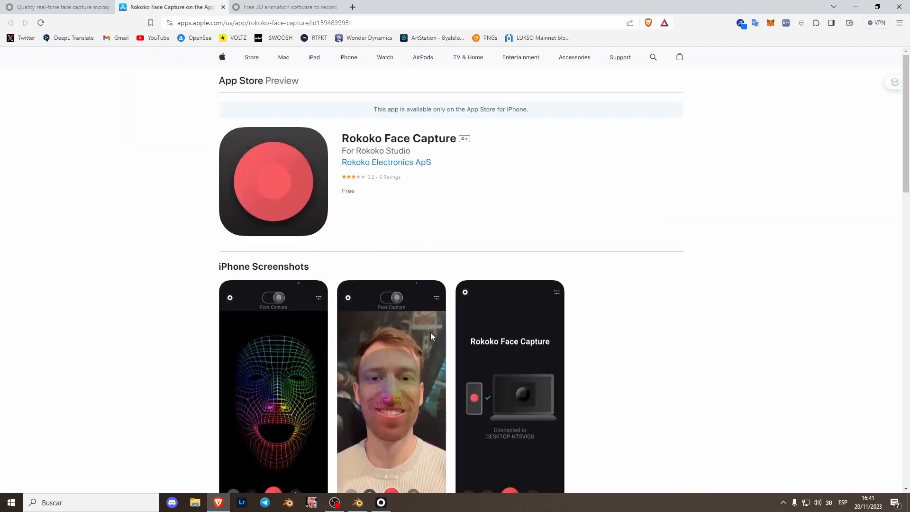
pyautogui.scroll(-1, 314, 355)
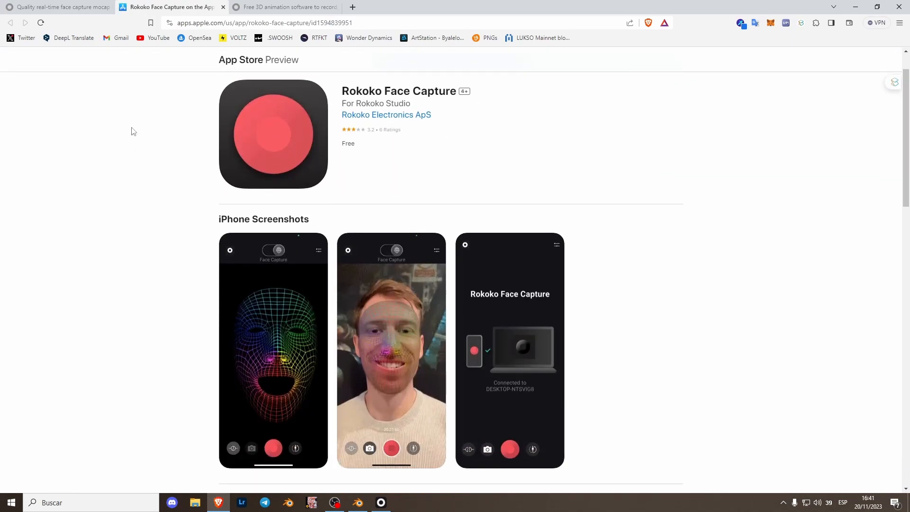
# Step: Look over the Rokoko Studio download page in the browser
pyautogui.hotkey('ctrl', 'shift', 'Tab')
pyautogui.hotkey('ctrl', 'shift', 'Tab')
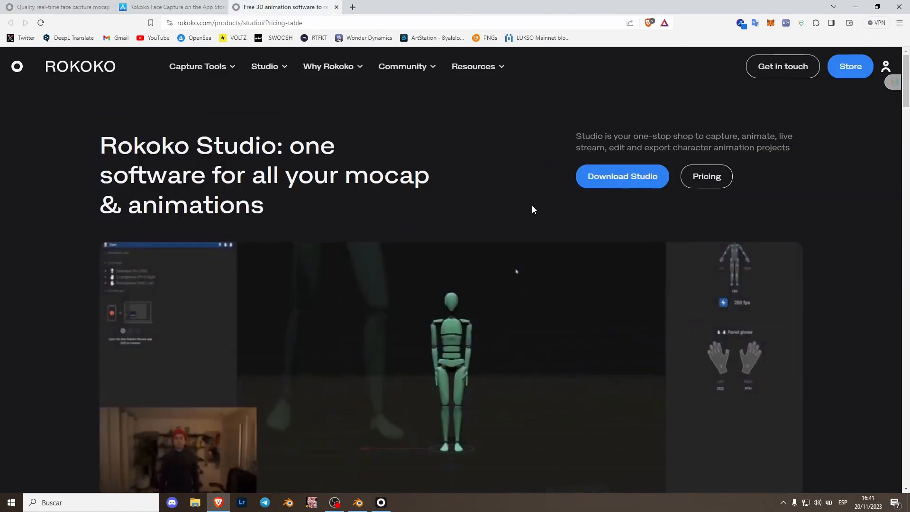
pyautogui.scroll(-1, 808, 249)
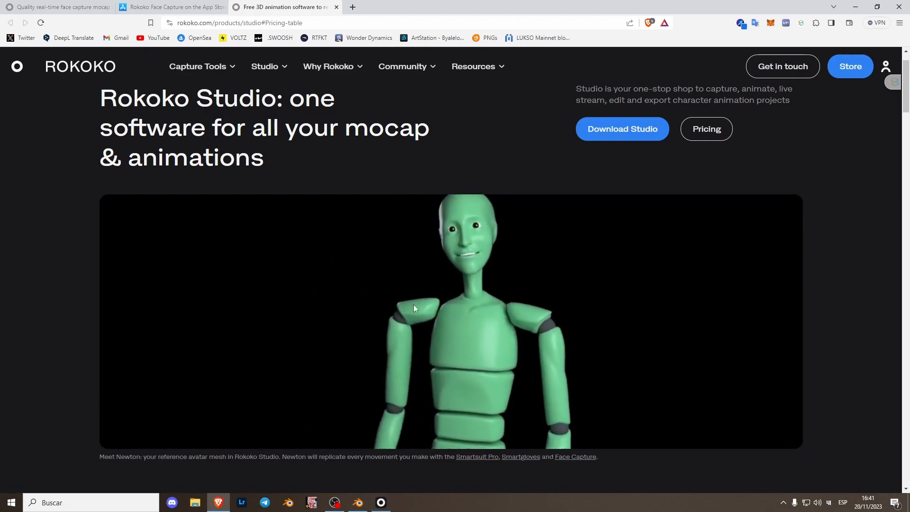
# Step: Switch to Rokoko Studio and open the Facial Motion Capture sample scene
pyautogui.click(381, 505)
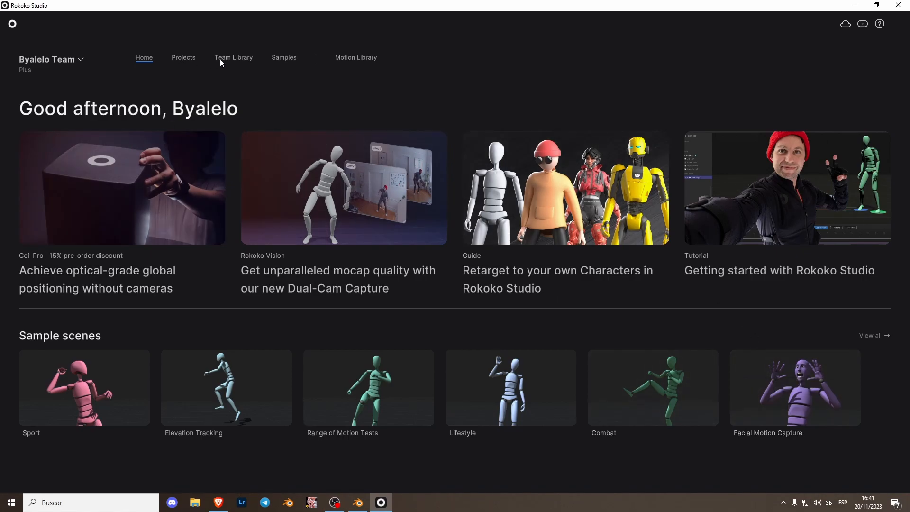
pyautogui.click(287, 57)
pyautogui.click(64, 177)
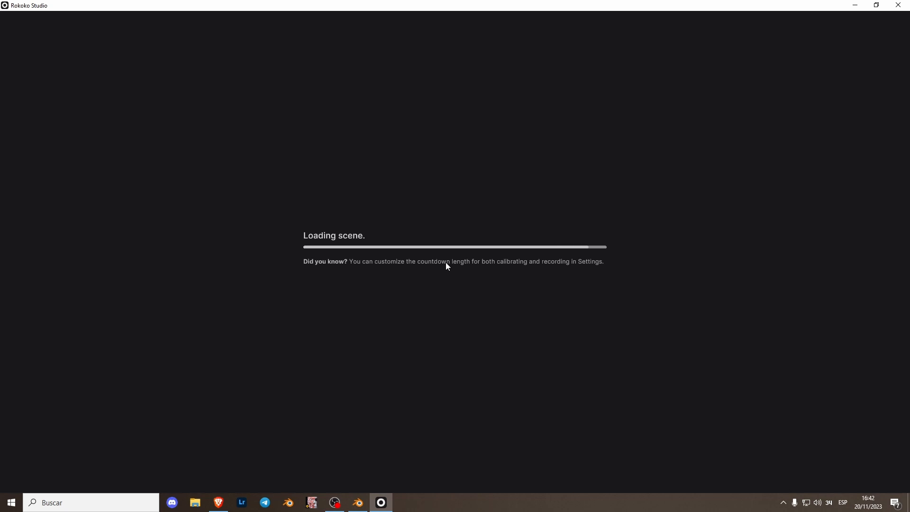
# Step: Switch to Blender and look up the Rokoko add-on in the preferences to check whether it is enabled
pyautogui.hotkey('alt', 'Tab')
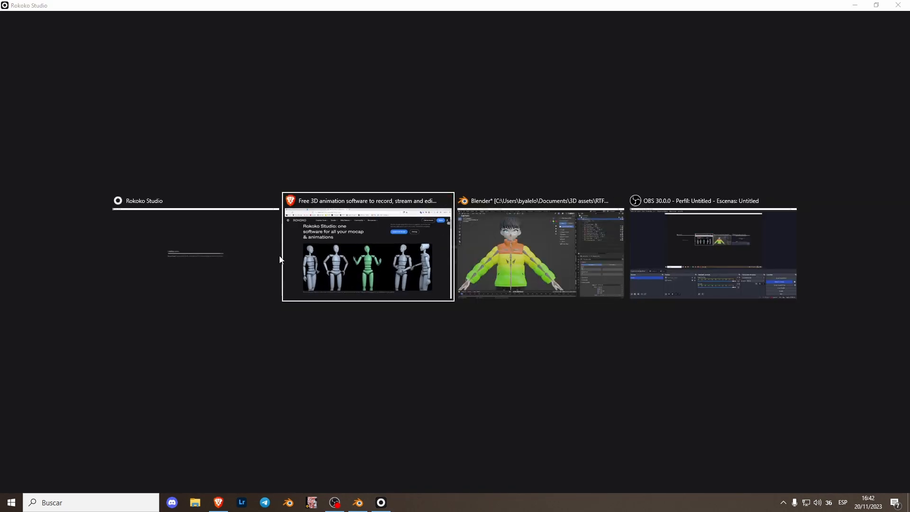
pyautogui.click(481, 248)
pyautogui.scroll(-1, 482, 273)
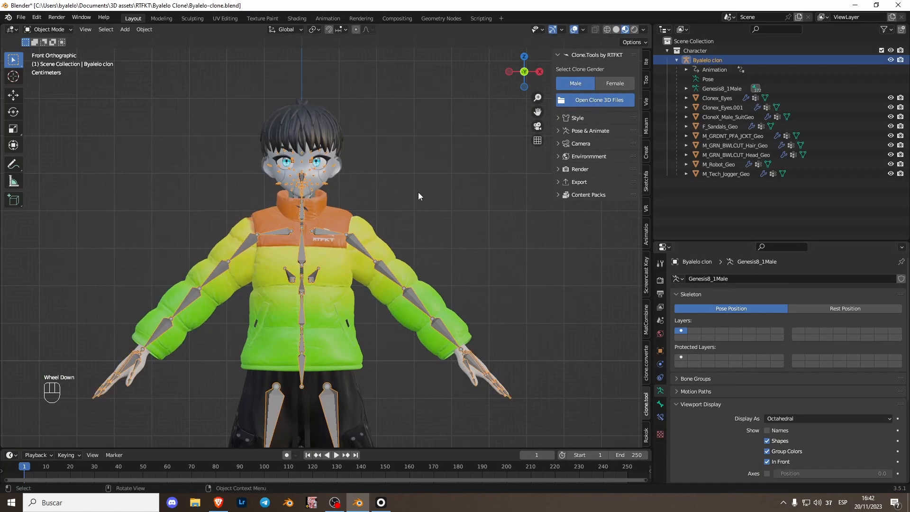
pyautogui.click(37, 17)
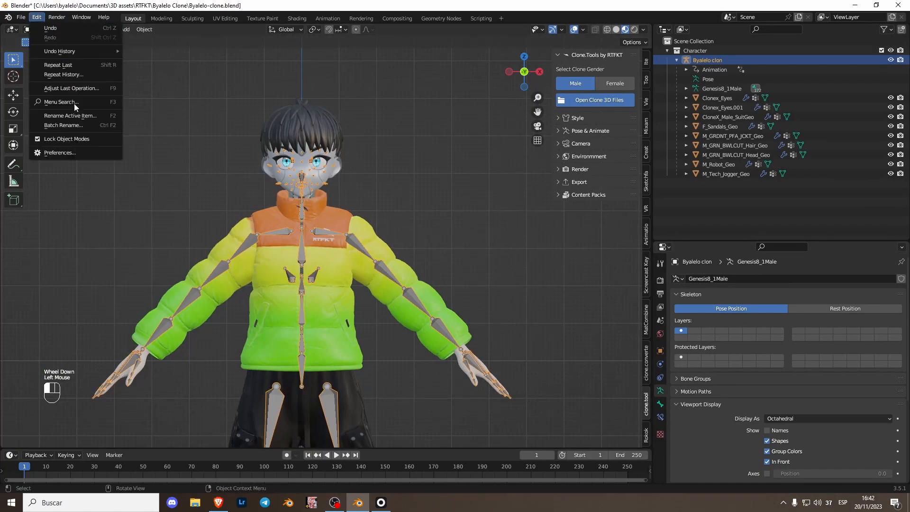
pyautogui.click(72, 158)
pyautogui.click(246, 54)
pyautogui.write('rokok')
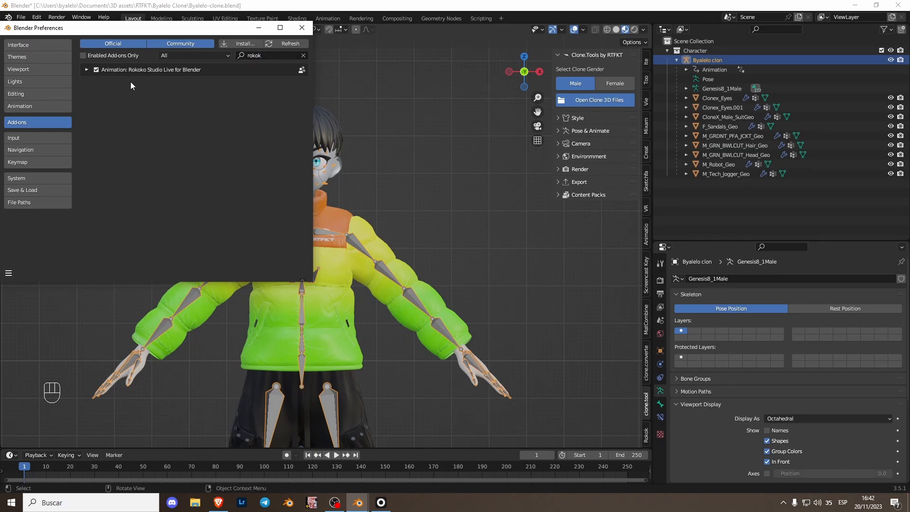
pyautogui.click(302, 27)
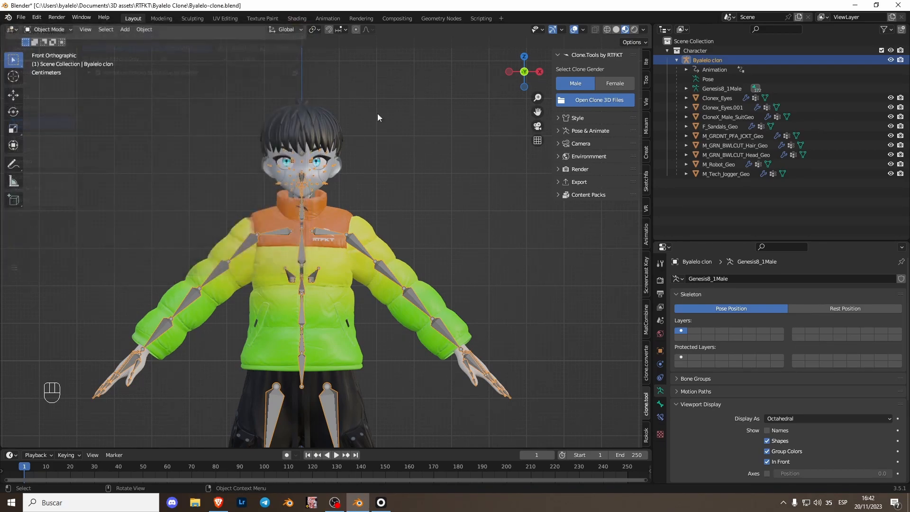
# Step: Show the Rokoko Studio Live settings in the viewport sidebar and look through them
pyautogui.click(645, 434)
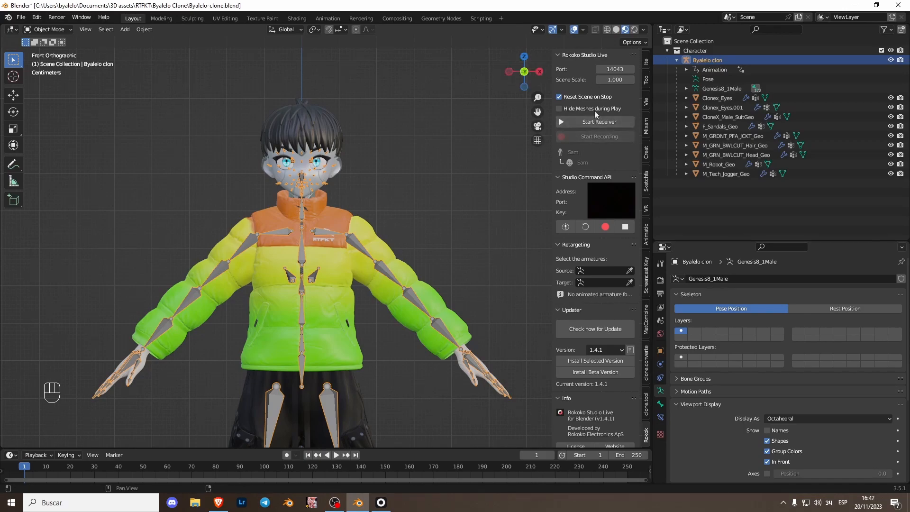
pyautogui.scroll(-2, 616, 320)
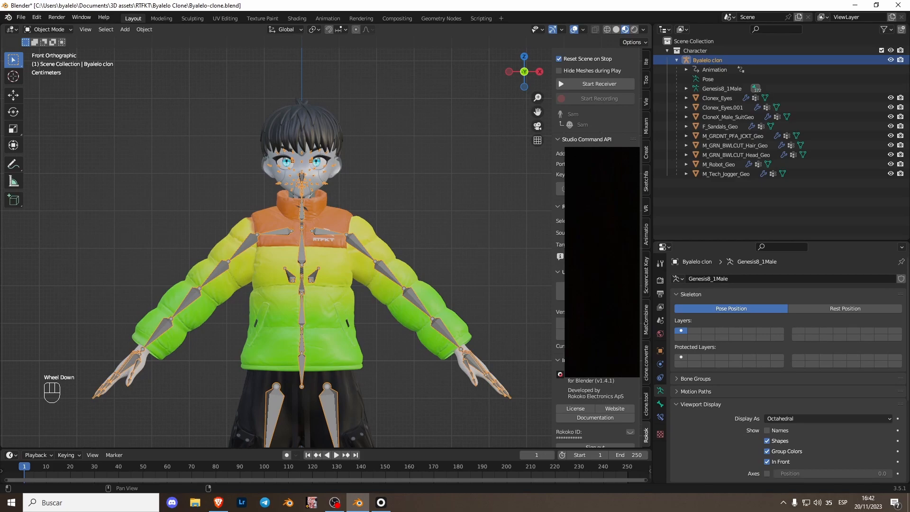
pyautogui.scroll(2, 597, 237)
# Step: Select M_Robot_Geo and attach it to the face Sam in its Rokoko Studio Live setup
pyautogui.click(317, 174)
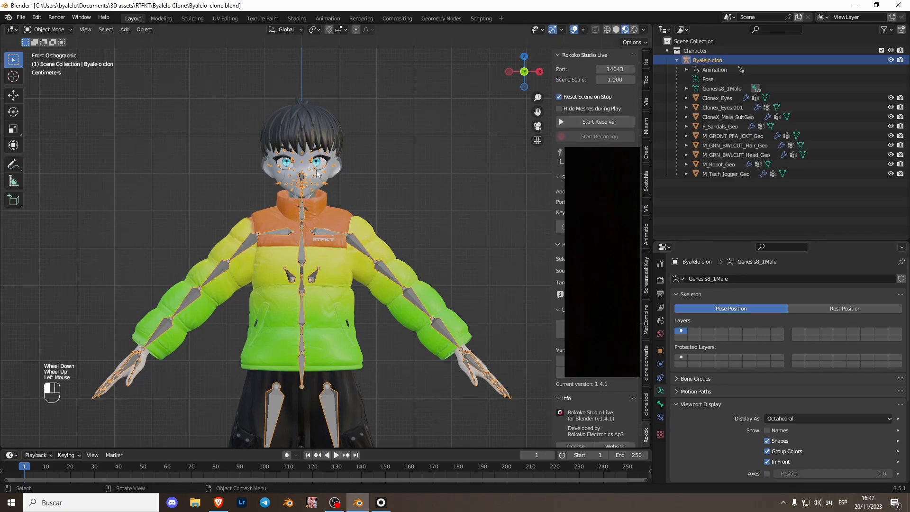
pyautogui.click(317, 173)
pyautogui.click(660, 350)
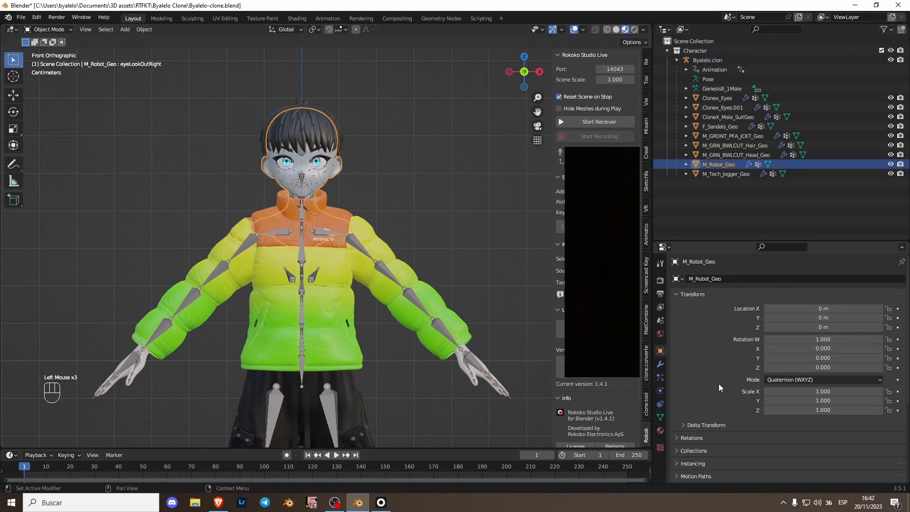
pyautogui.scroll(-4, 711, 417)
pyautogui.click(754, 436)
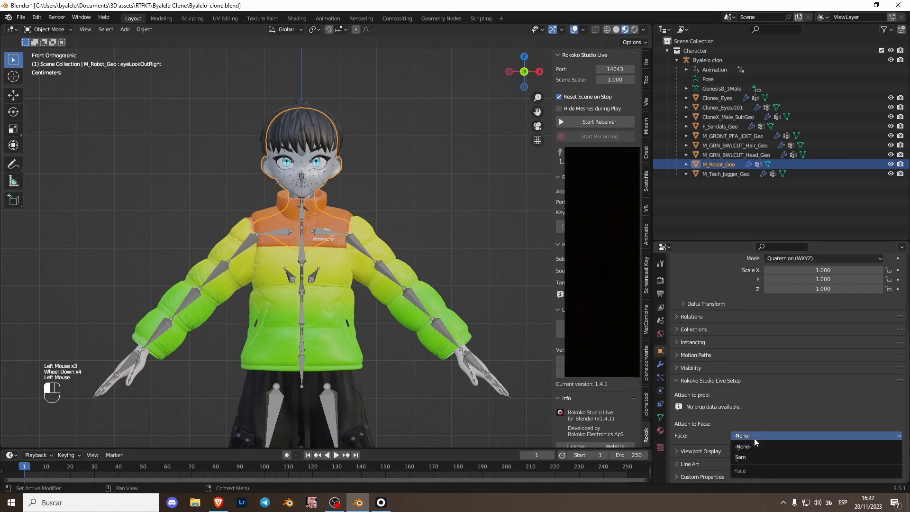
pyautogui.click(755, 456)
# Step: Auto-detect the facial shape keys for M_Robot_Geo and review the resulting eye, mouth and brow assignments
pyautogui.scroll(-2, 741, 384)
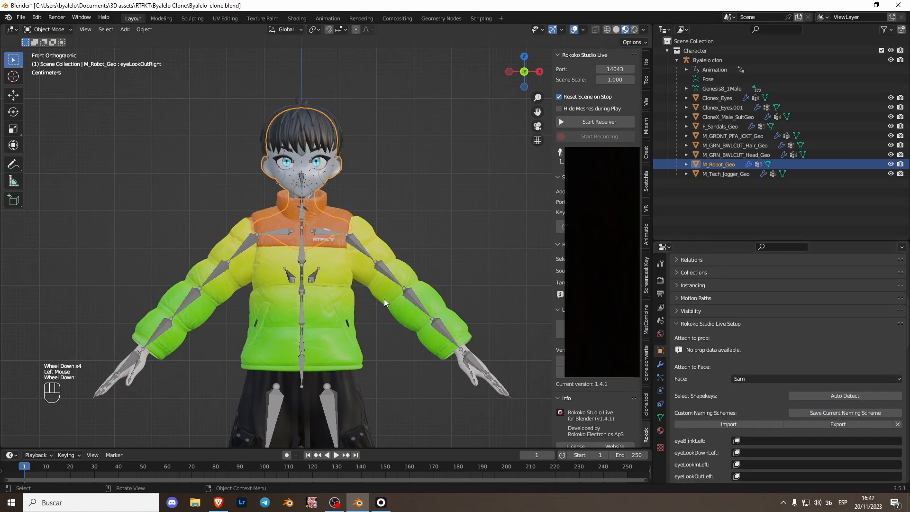
pyautogui.scroll(-1, 385, 302)
pyautogui.scroll(3, 393, 307)
pyautogui.scroll(-3, 763, 418)
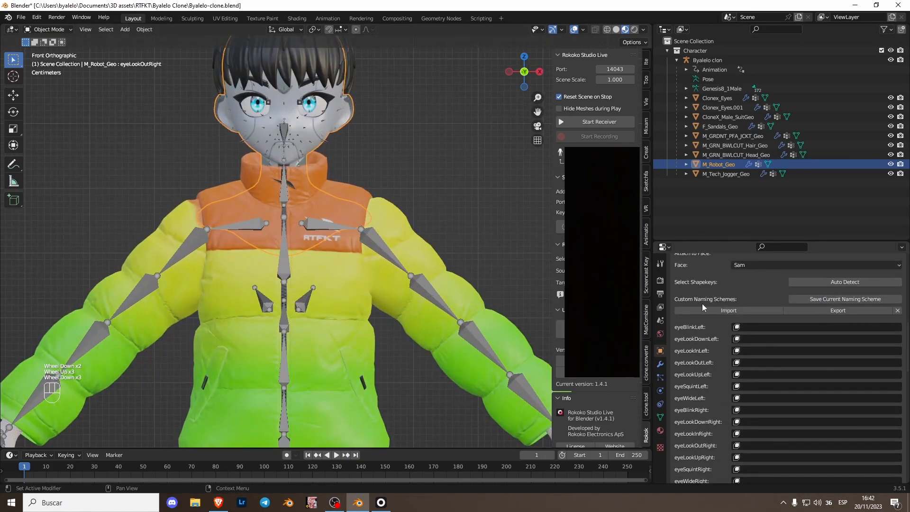
pyautogui.click(833, 283)
pyautogui.scroll(-2, 759, 375)
pyautogui.scroll(-8, 723, 388)
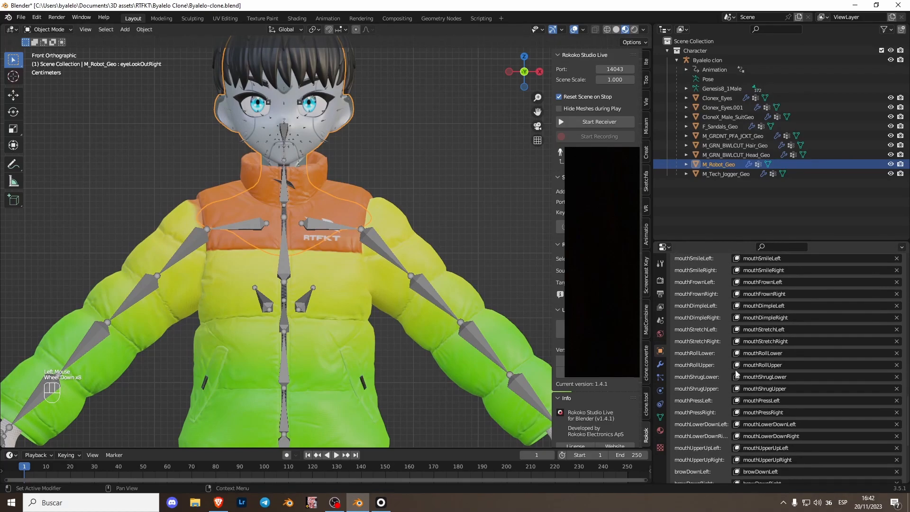
pyautogui.scroll(10, 712, 392)
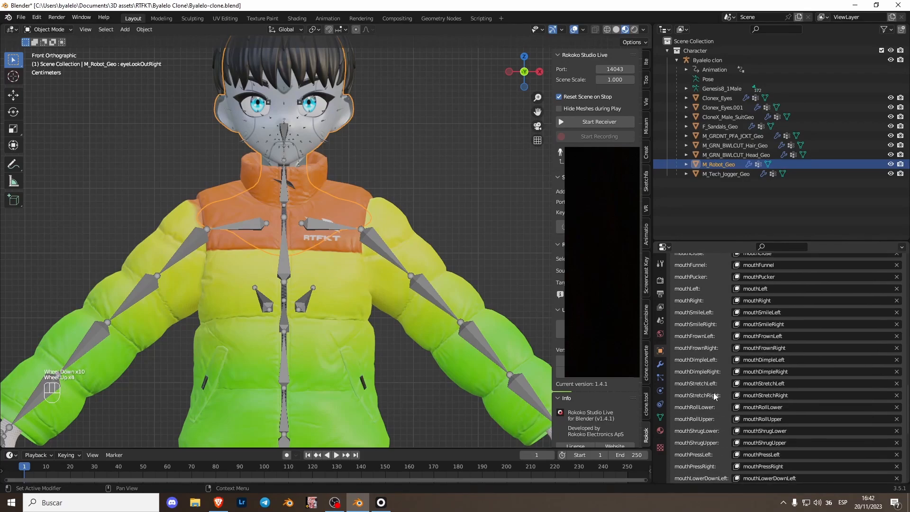
pyautogui.scroll(1, 713, 393)
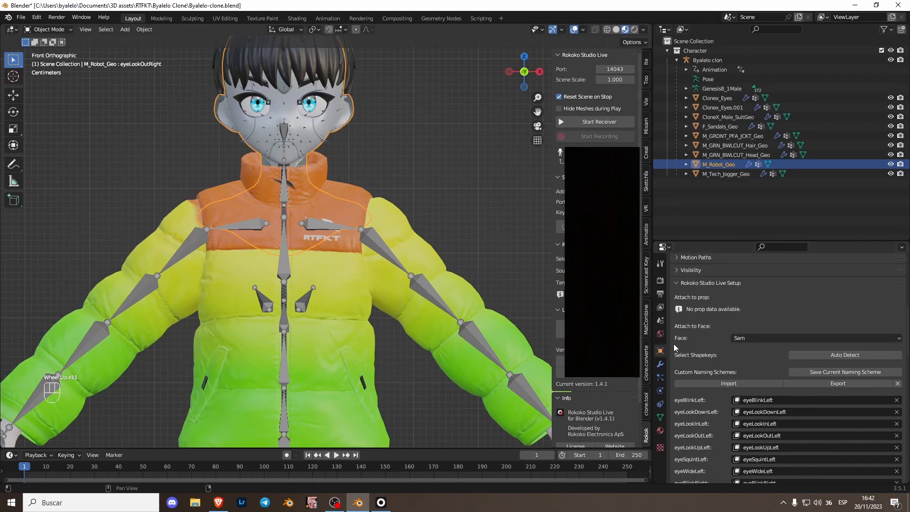
# Step: Select the Byalelo clon armature and attach it to the actor Sam in its Rokoko Studio Live setup
pyautogui.click(345, 267)
pyautogui.click(345, 226)
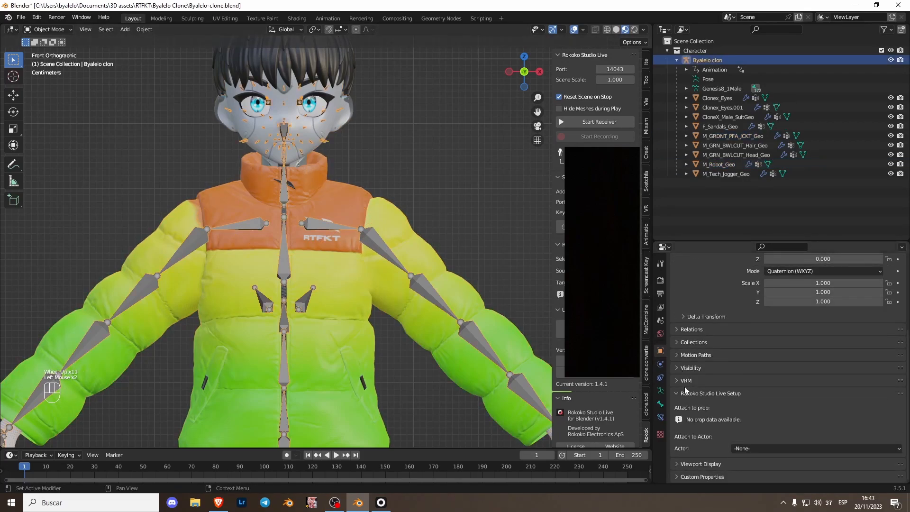
pyautogui.click(692, 421)
pyautogui.scroll(-1, 692, 421)
pyautogui.click(763, 451)
pyautogui.scroll(-1, 766, 441)
pyautogui.scroll(-1, 762, 446)
pyautogui.click(761, 448)
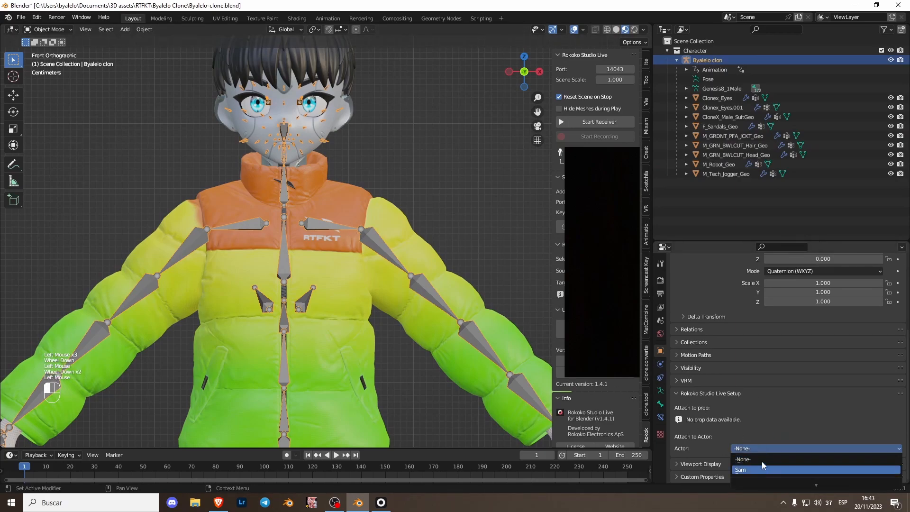
pyautogui.click(761, 469)
# Step: Auto-detect the armature's bones for Rokoko and review the body and glove bone assignments
pyautogui.scroll(-3, 744, 400)
pyautogui.click(751, 311)
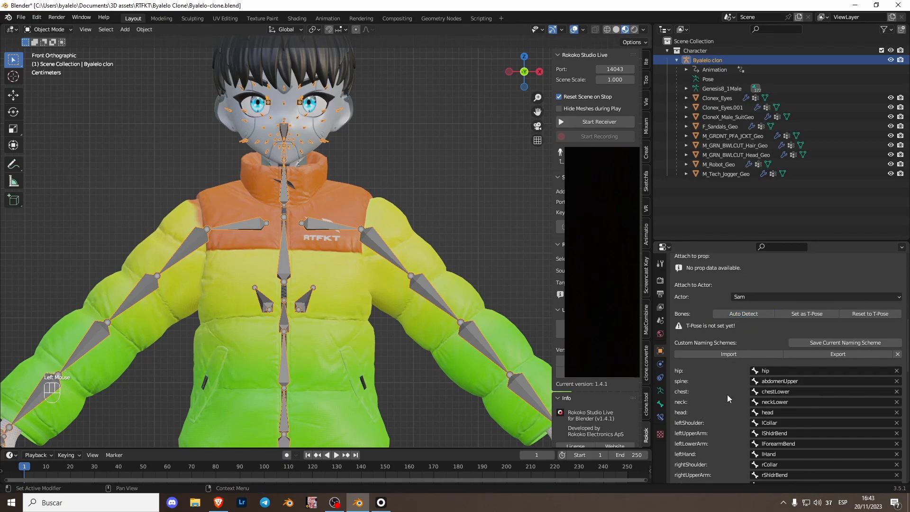
pyautogui.scroll(-5, 726, 392)
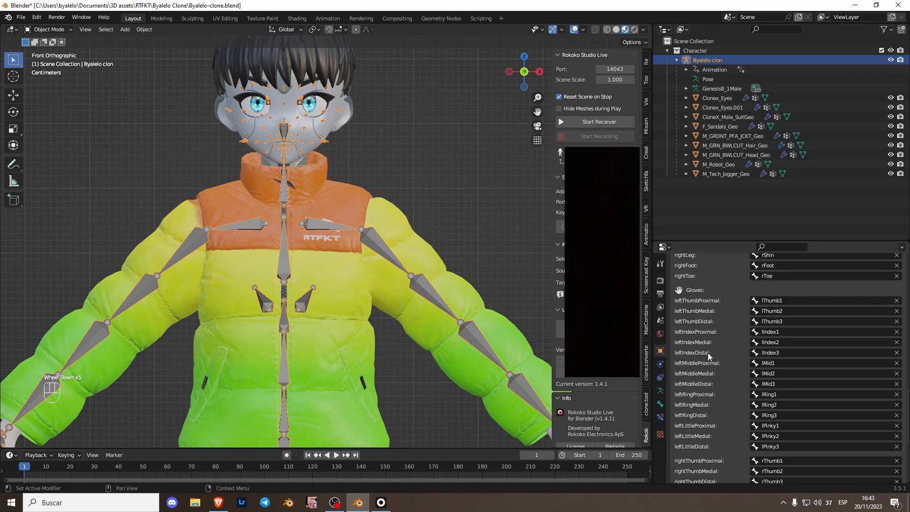
pyautogui.scroll(5, 731, 399)
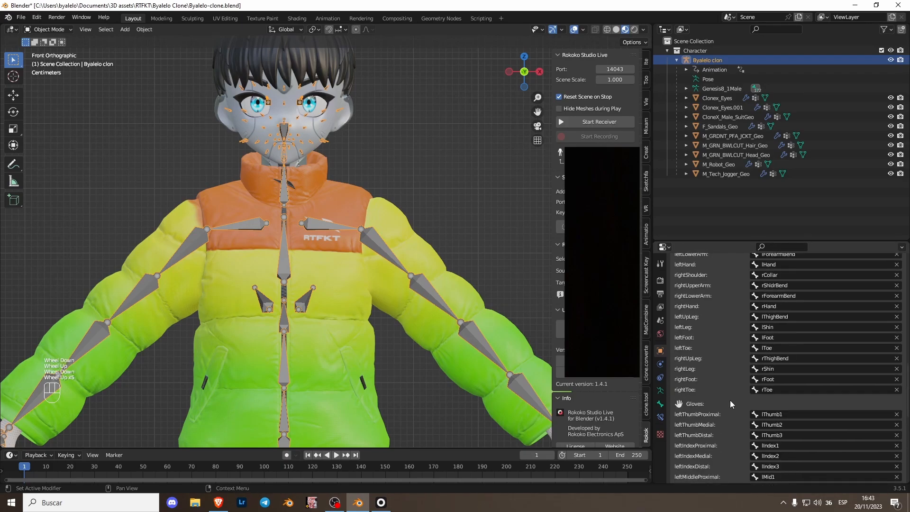
pyautogui.scroll(4, 728, 402)
pyautogui.scroll(-3, 727, 404)
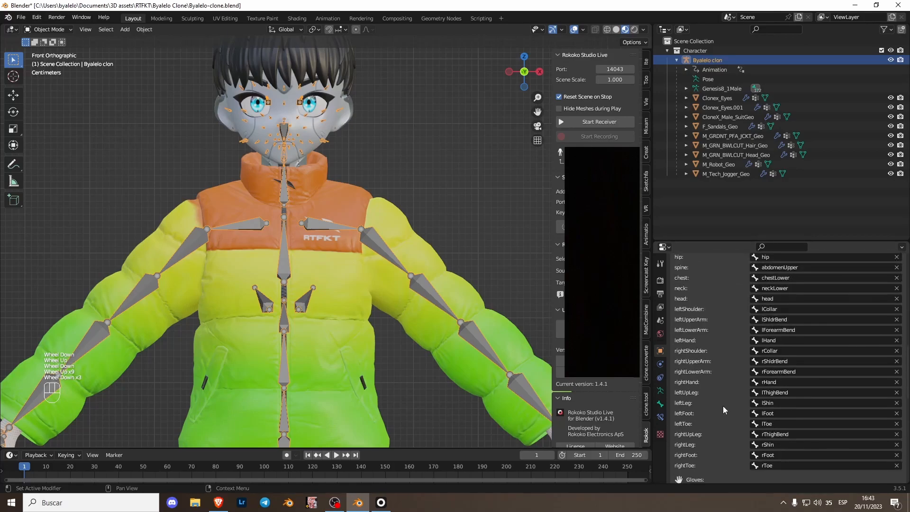
pyautogui.scroll(6, 722, 406)
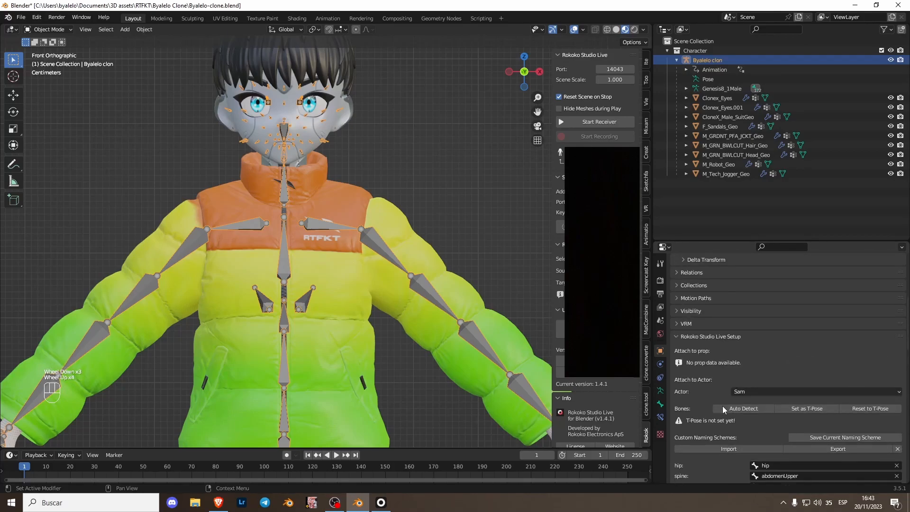
# Step: Switch to Rokoko Studio and assign the Face Capture (iPhone) input device to the actor Sam
pyautogui.hotkey('alt', 'Tab')
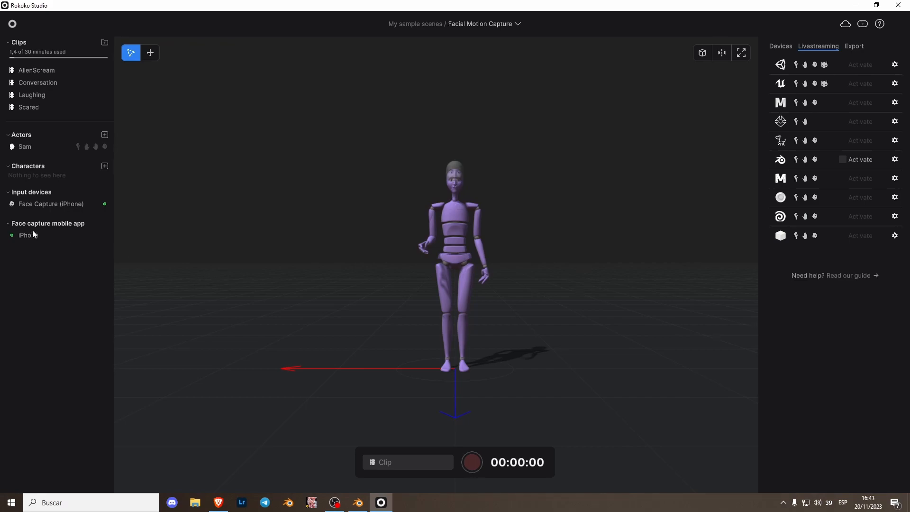
pyautogui.moveTo(31, 205); pyautogui.dragTo(35, 149)
# Step: Frame the actor's head and upper body closely to examine the live face tracking
pyautogui.scroll(4, 448, 220)
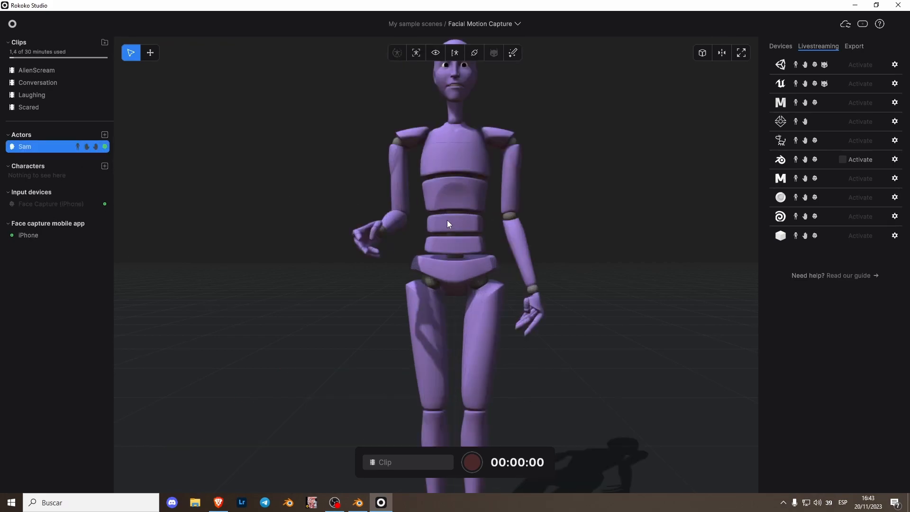
pyautogui.scroll(3, 465, 194)
pyautogui.moveTo(466, 121); pyautogui.dragTo(470, 170, button='right')
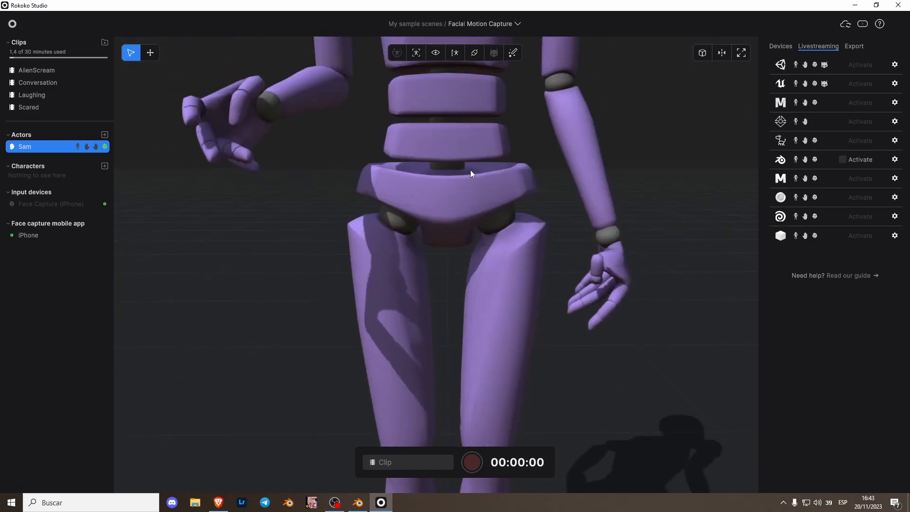
pyautogui.scroll(2, 488, 151)
pyautogui.scroll(-6, 486, 150)
pyautogui.scroll(3, 474, 139)
pyautogui.moveTo(469, 133)
pyautogui.mouseDown(button='right')
pyautogui.moveTo(468, 111)
pyautogui.moveTo(465, 142)
pyautogui.moveTo(469, 123)
pyautogui.mouseUp(button='right')
pyautogui.scroll(2, 467, 120)
pyautogui.scroll(3, 466, 142)
pyautogui.scroll(2, 468, 123)
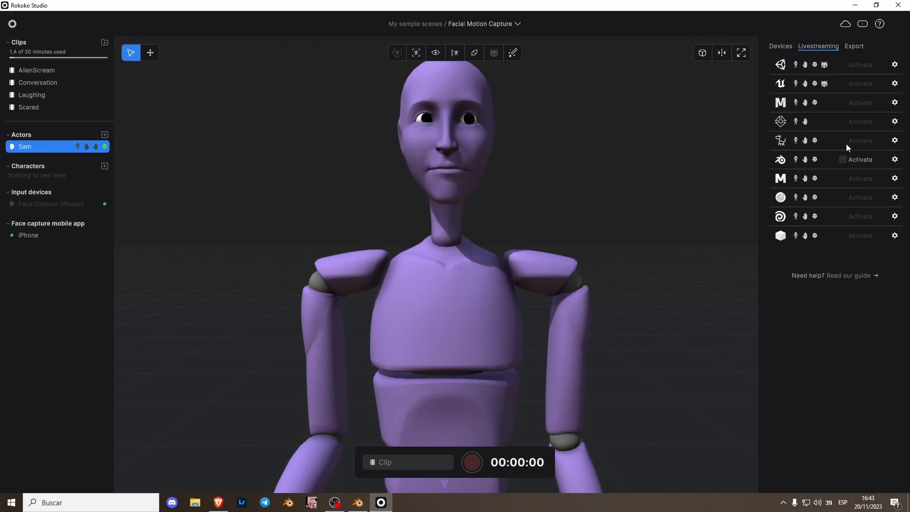
# Step: Activate livestreaming to Blender in Rokoko Studio, then switch to Blender and start the Rokoko receiver
pyautogui.click(846, 161)
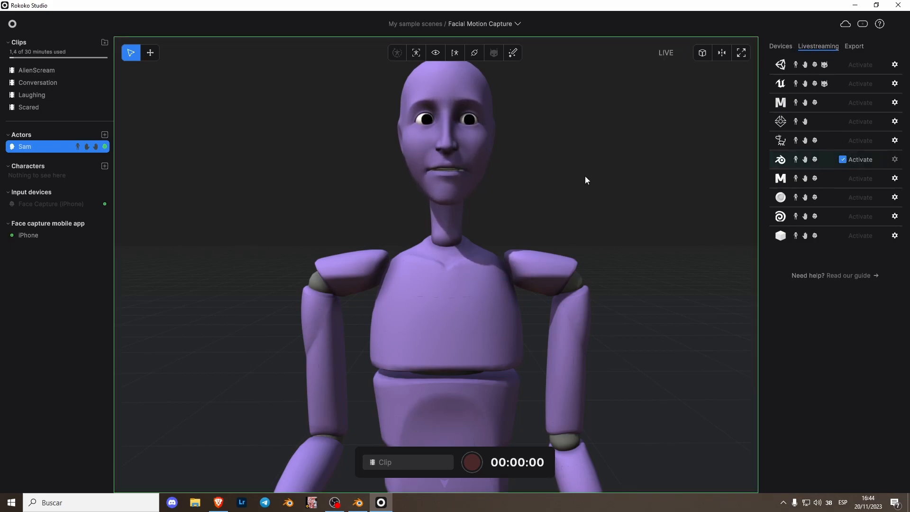
pyautogui.click(358, 502)
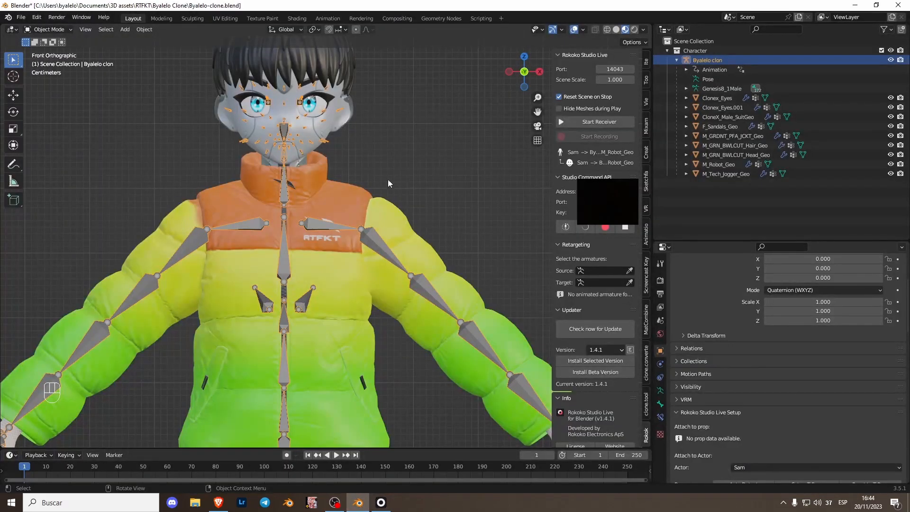
pyautogui.click(595, 121)
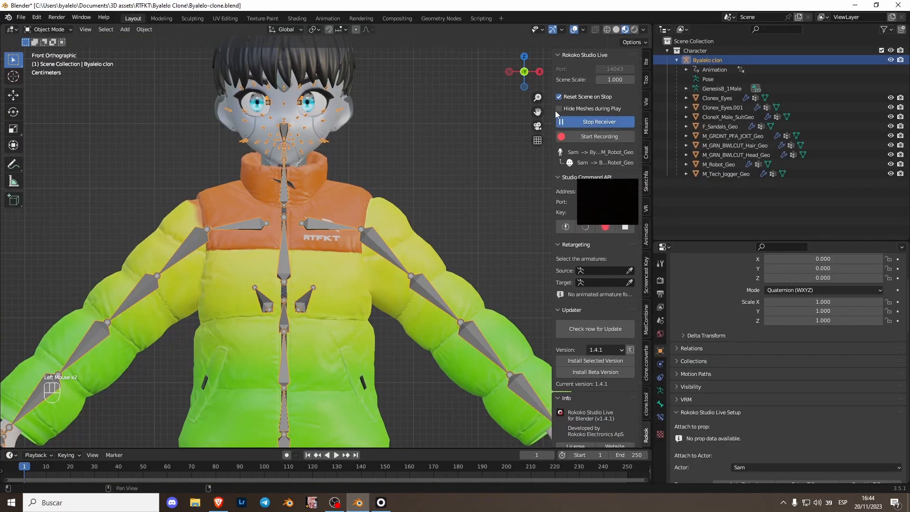
# Step: Hide the character's armature in the viewport and frame the head and upper body to examine the live facial animation
pyautogui.click(290, 181)
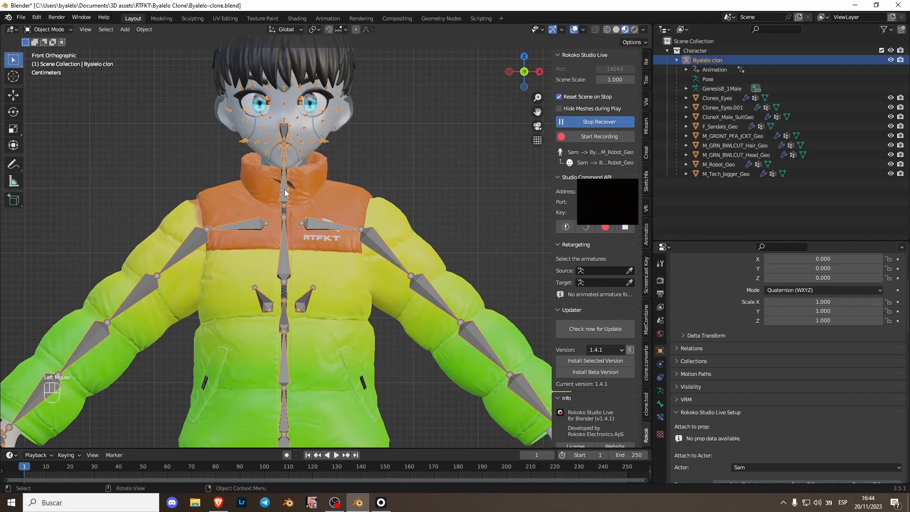
pyautogui.press('h')
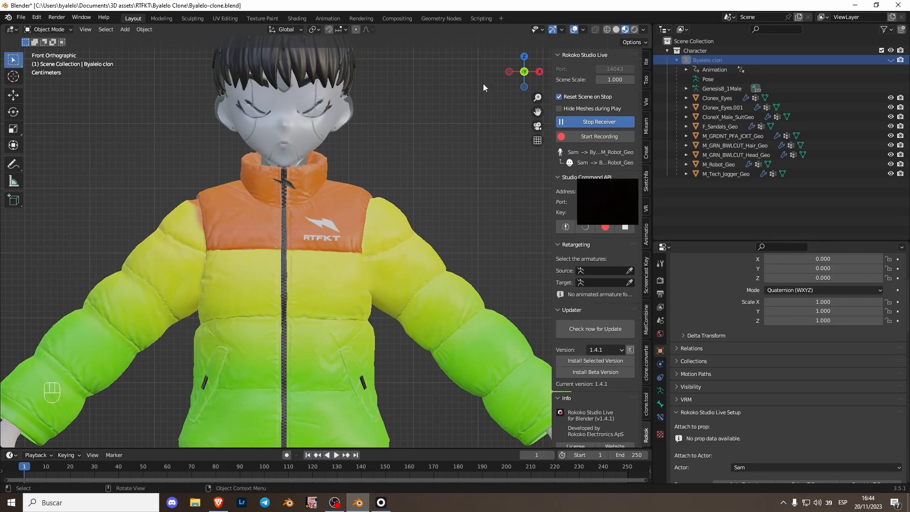
pyautogui.scroll(-1, 378, 157)
pyautogui.scroll(1, 378, 145)
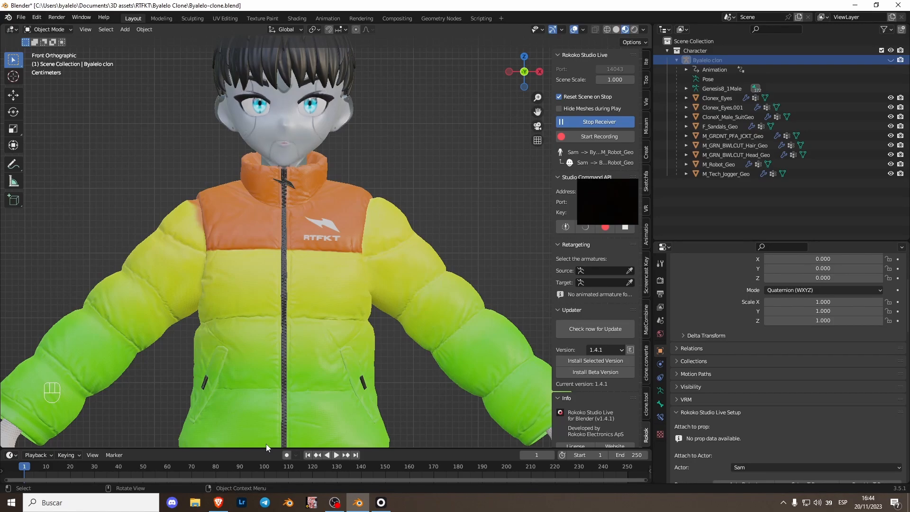
pyautogui.scroll(-1, 354, 298)
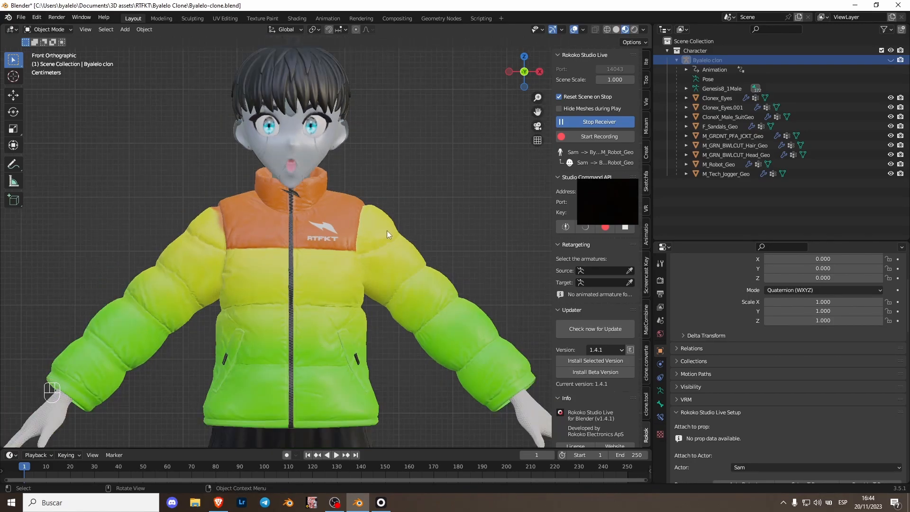
pyautogui.scroll(-1, 387, 230)
pyautogui.scroll(1, 318, 212)
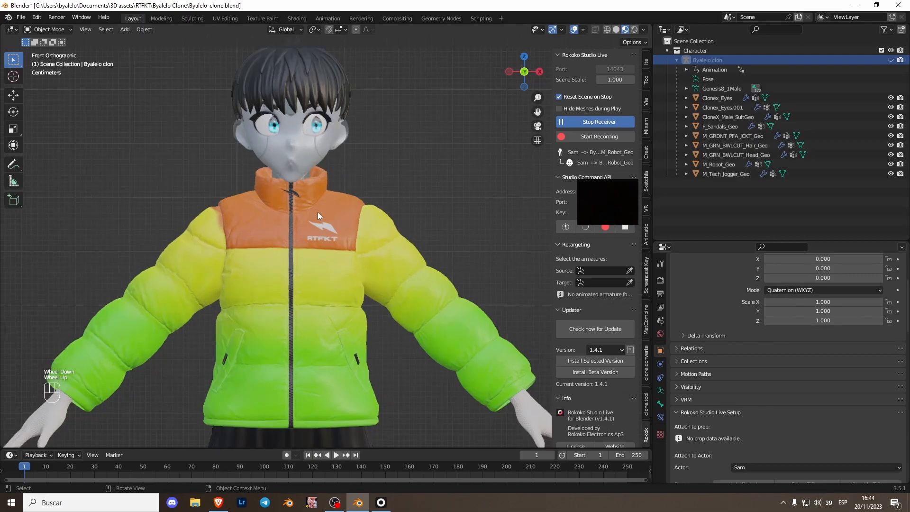